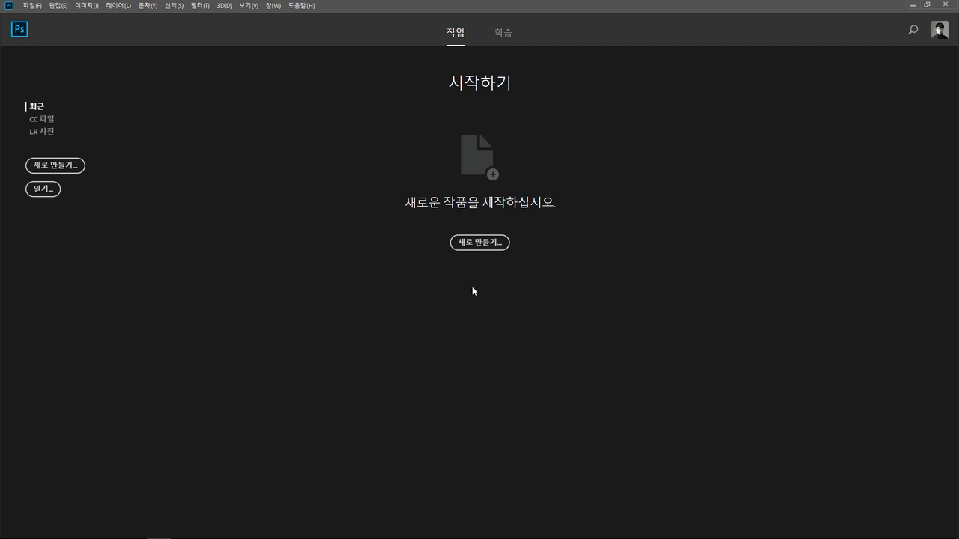
Open the background image 1.배경.jpg and the person photo 2.사람소스.jpg from the 소스 folder
click(45, 190)
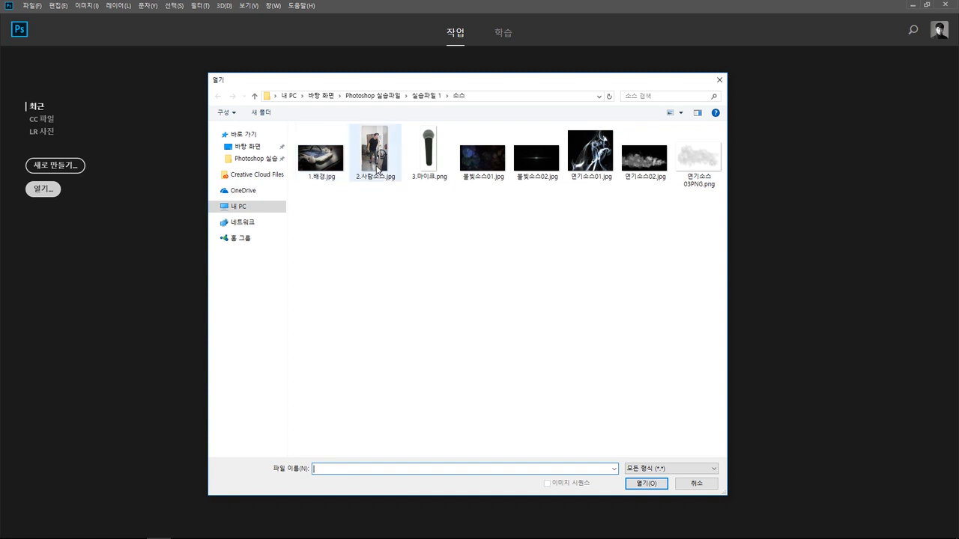
double_click(322, 166)
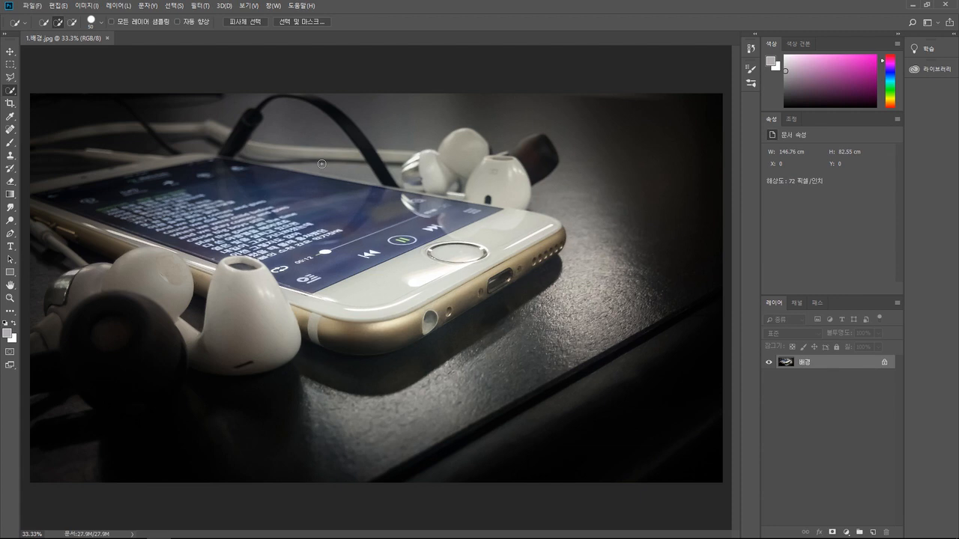
click(33, 6)
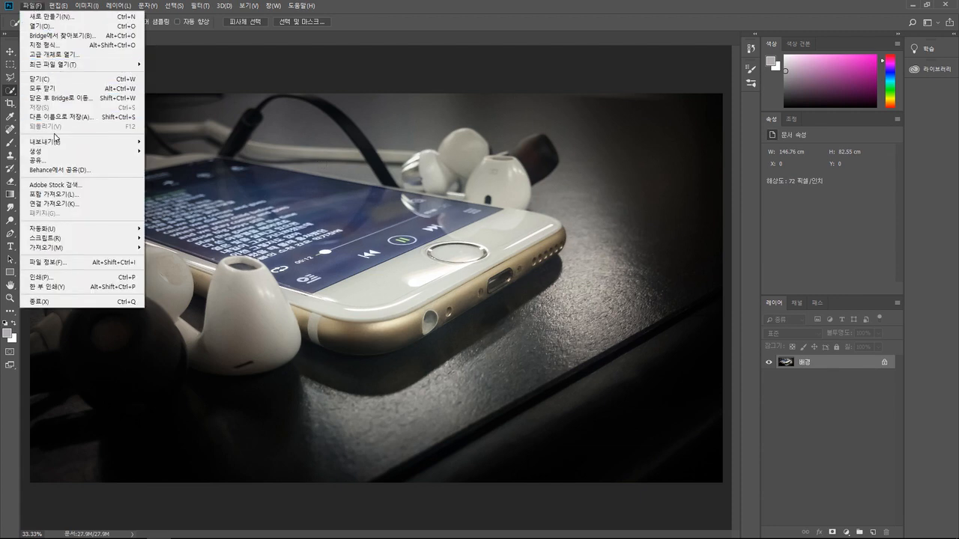
click(42, 26)
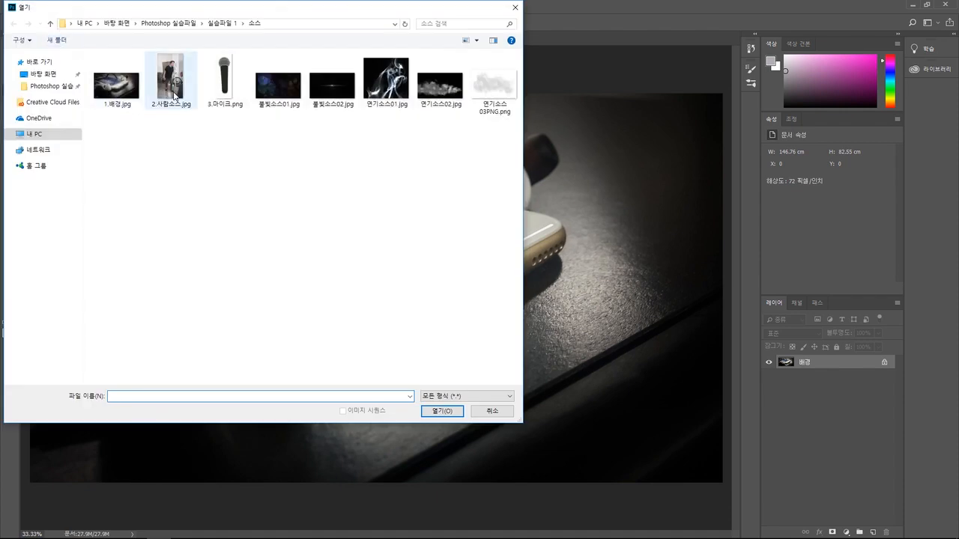
double_click(174, 82)
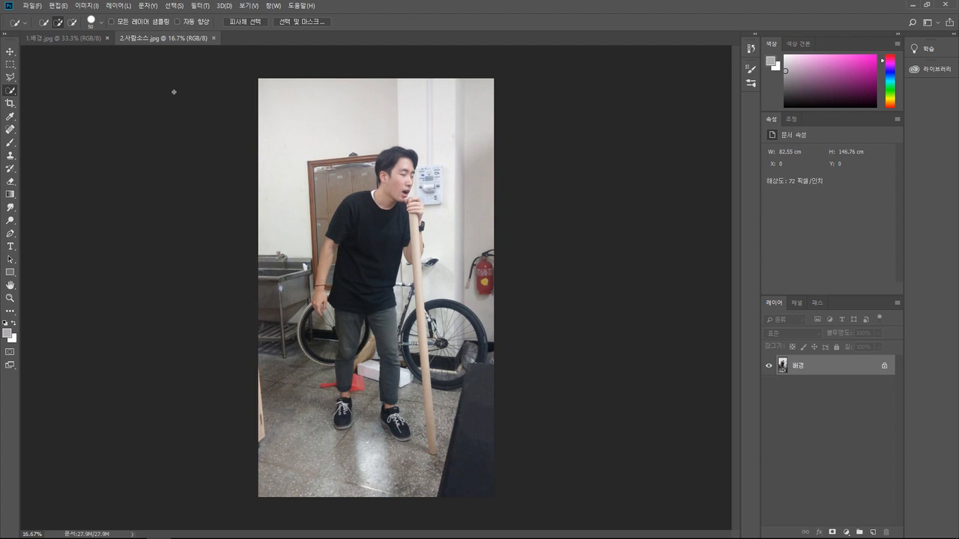
Select the standing man automatically with the Quick Selection tool's Select Subject command
click(12, 91)
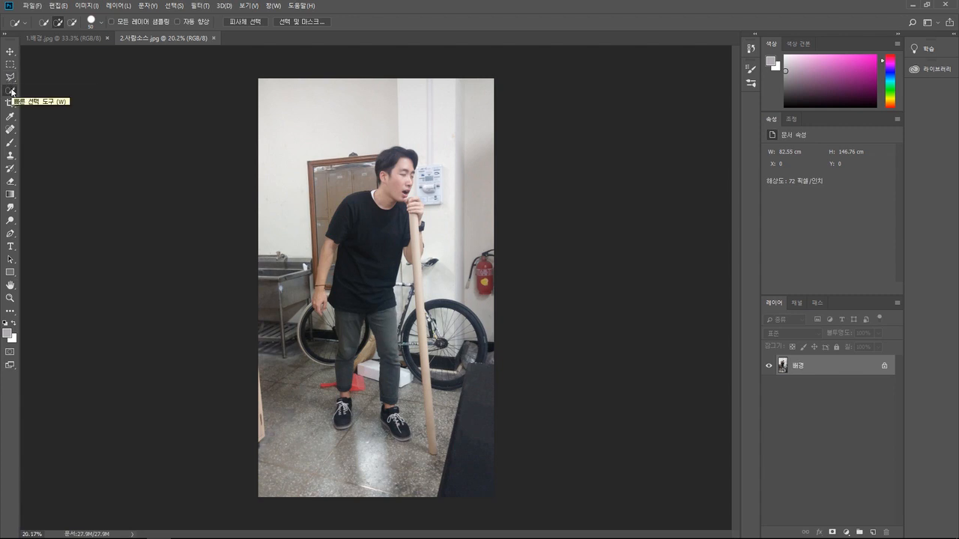
click(37, 91)
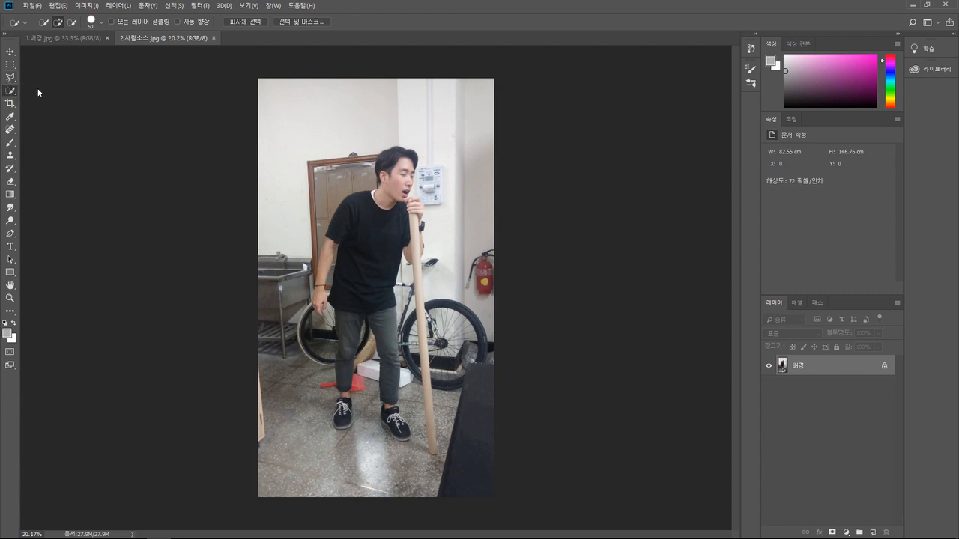
click(248, 22)
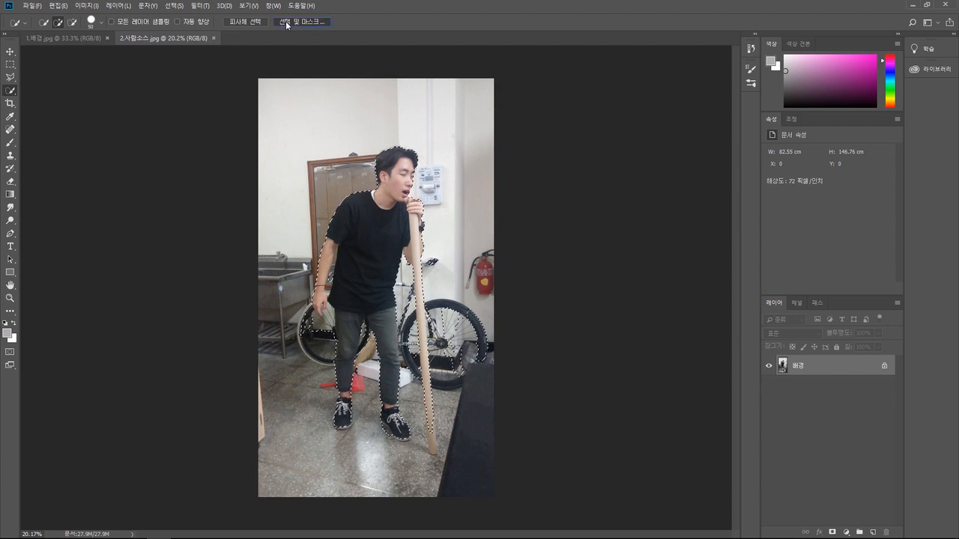
Bring the selection into Select and Mask and preview it on a white background (흰색 바탕)
click(287, 23)
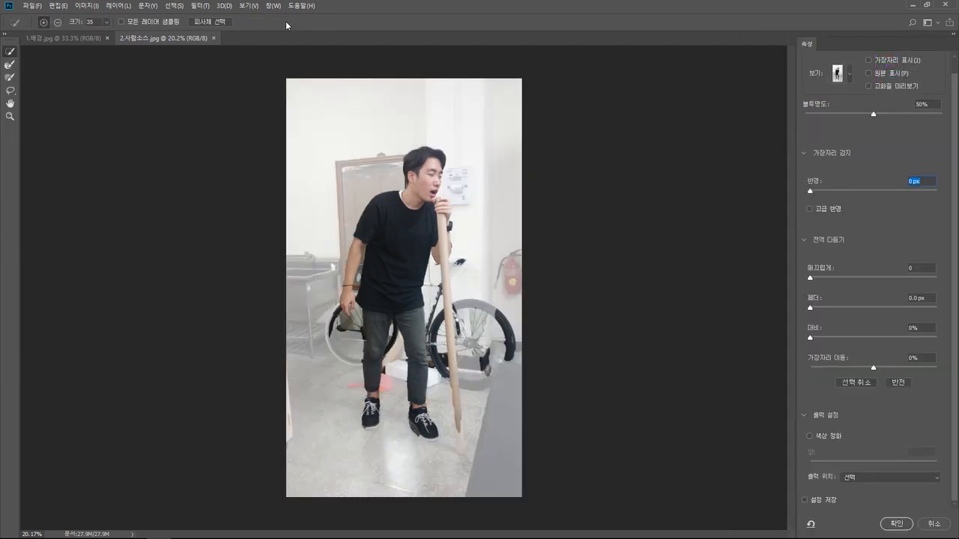
click(845, 76)
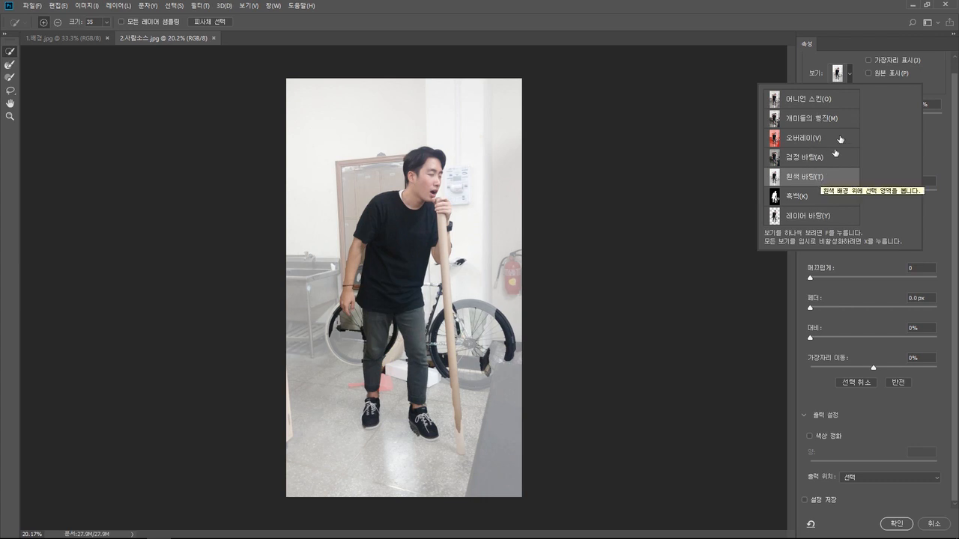
click(820, 177)
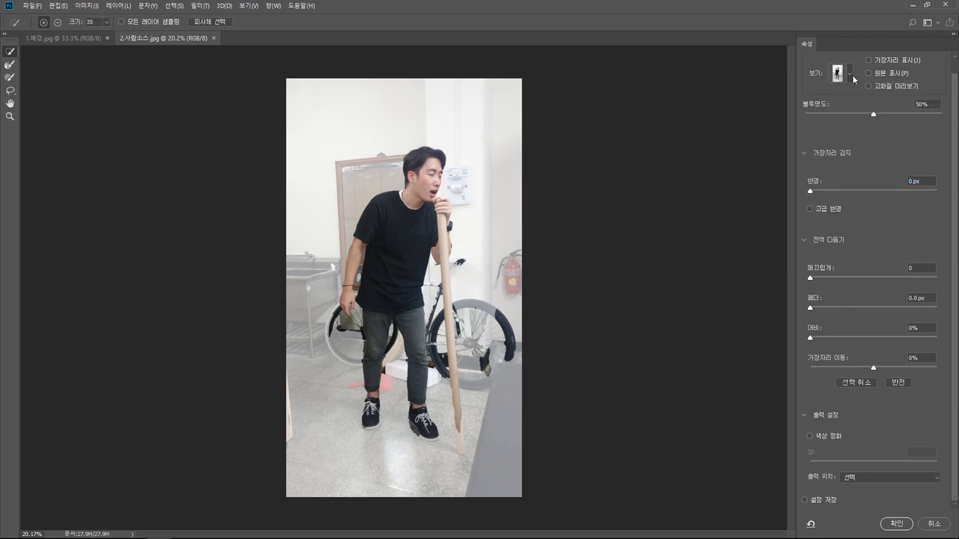
Subtract the bicycle wheel, its spokes and the background around the man's lowered hand from the selection
click(10, 116)
drag(346, 313, 355, 215)
click(358, 165)
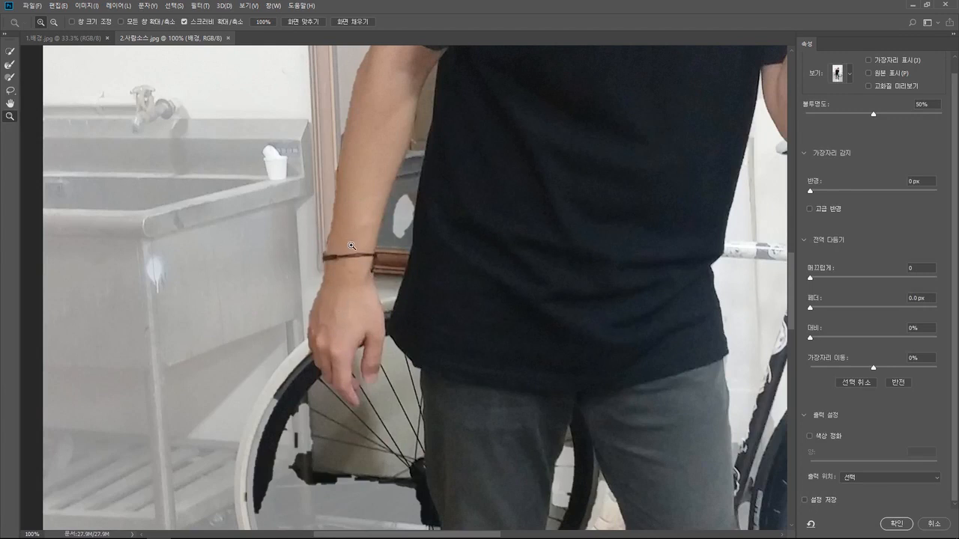
click(12, 52)
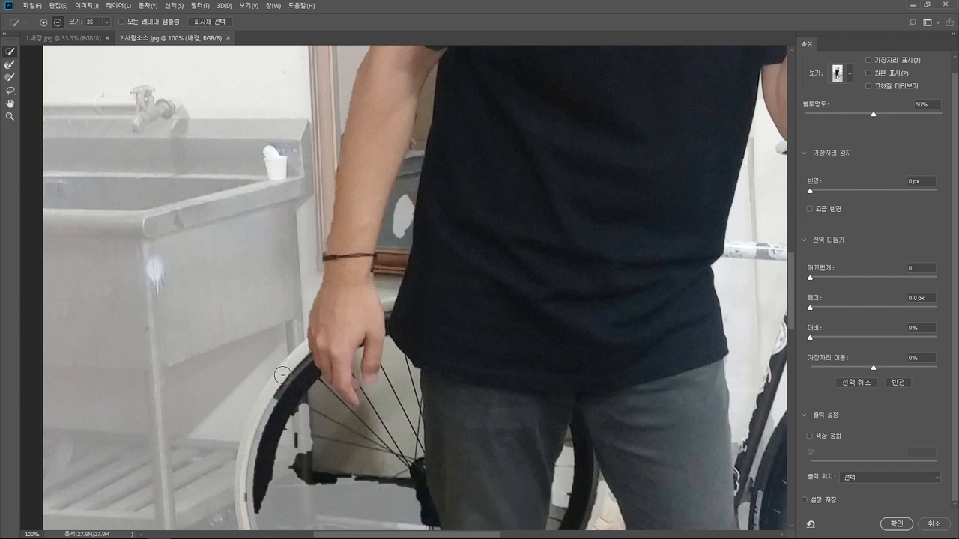
mouse_move(289, 356)
mouse_down()
mouse_move(300, 404)
mouse_move(336, 463)
mouse_up()
mouse_move(273, 378)
mouse_down()
mouse_move(280, 401)
mouse_move(254, 524)
mouse_move(248, 500)
mouse_up()
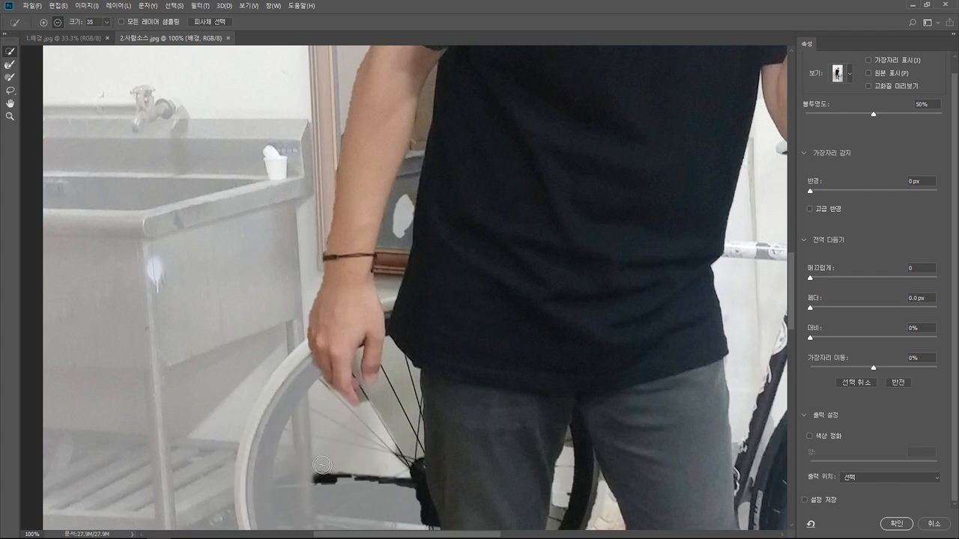
drag(326, 473, 386, 494)
drag(403, 393, 398, 447)
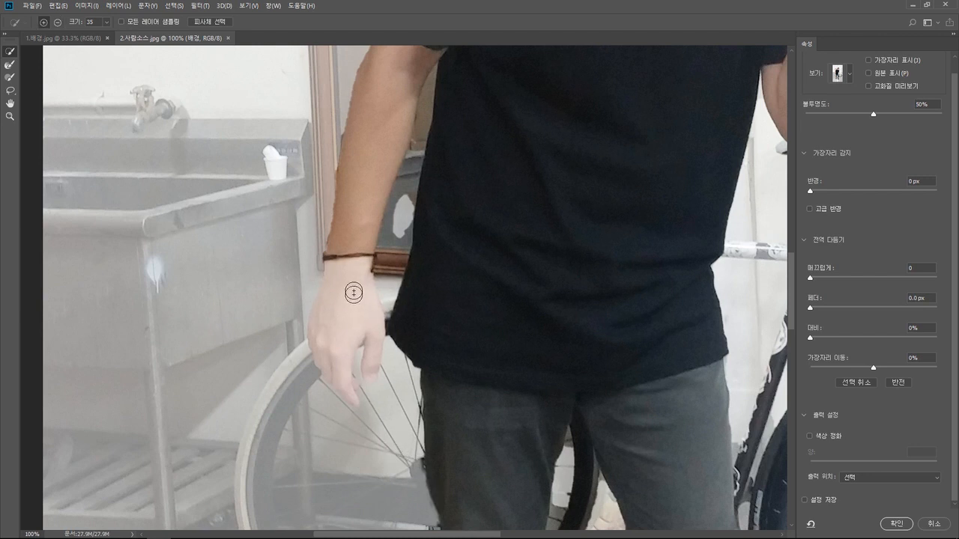
Add the back of the lowered hand below the bracelet back to the selection, keeping the adjacent background out
drag(351, 257, 340, 305)
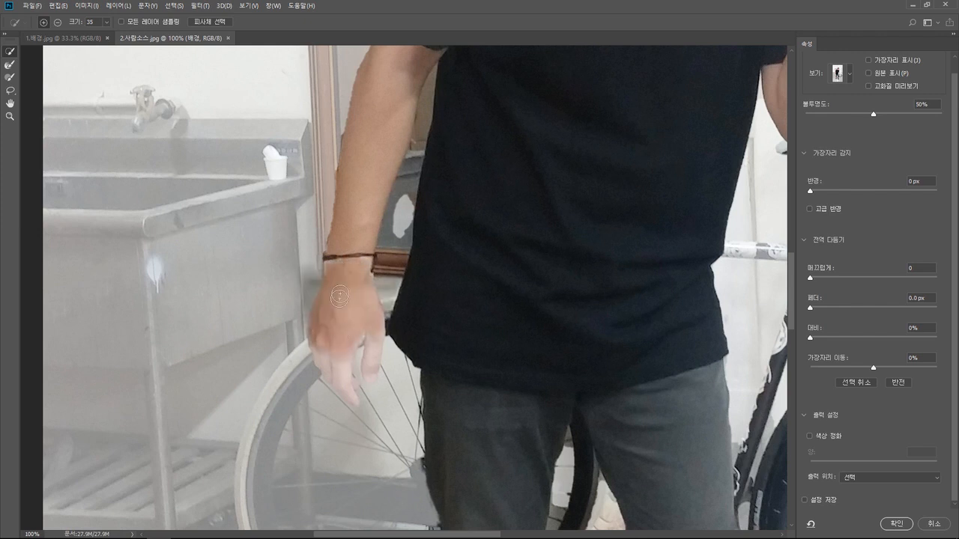
alt+drag(305, 262, 302, 303)
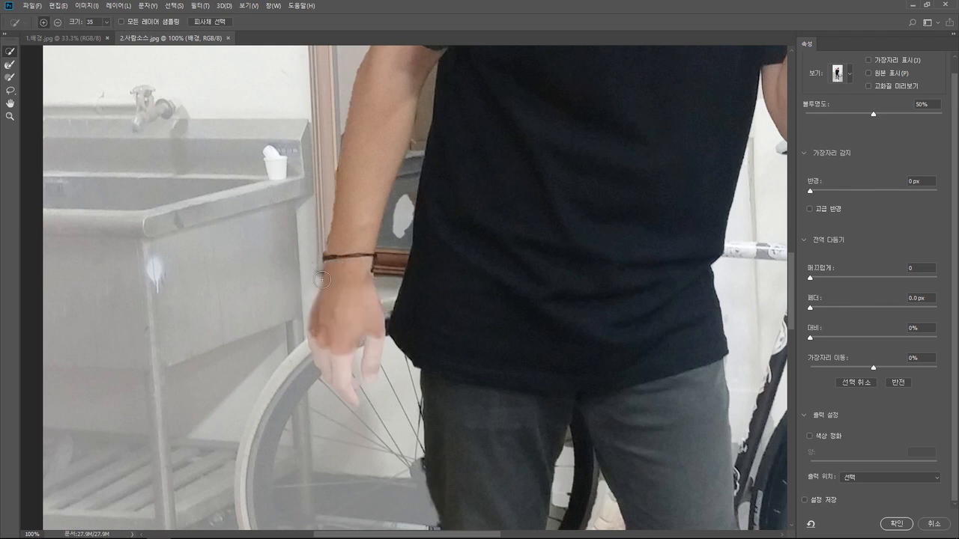
Subtract the bicycle saddle, frame and wheel around the wooden pole from the selection
drag(385, 118, 323, 307)
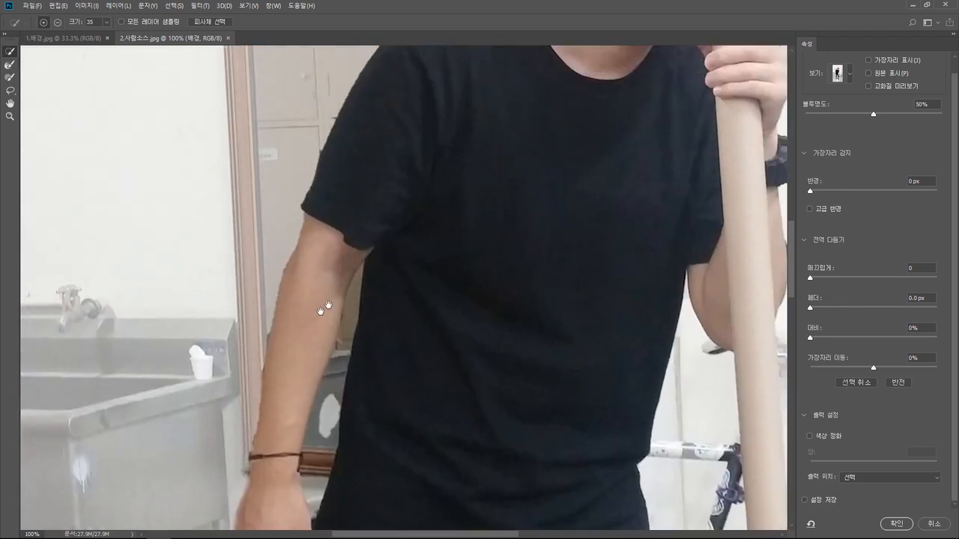
drag(541, 91, 402, 442)
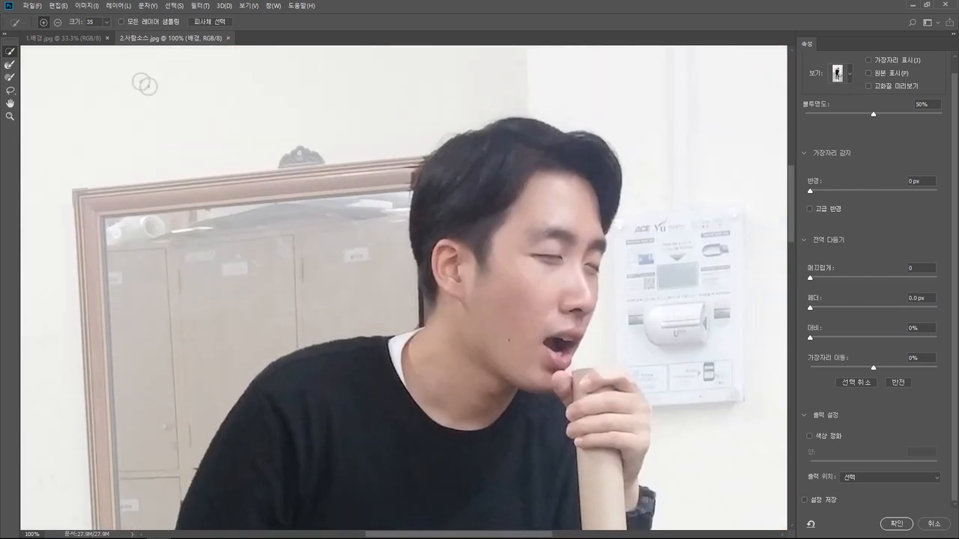
click(58, 24)
click(47, 25)
drag(523, 358, 394, 185)
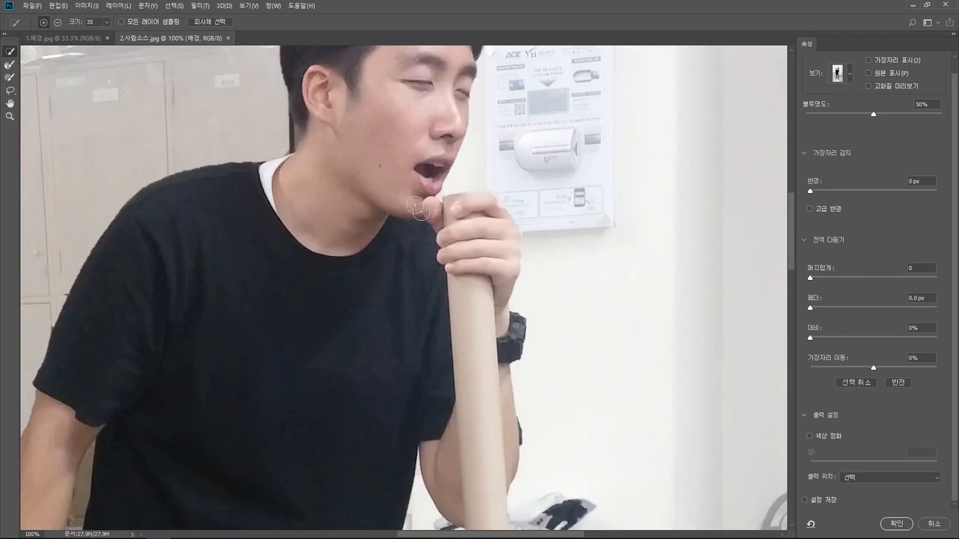
scroll(464, 329, down, 5)
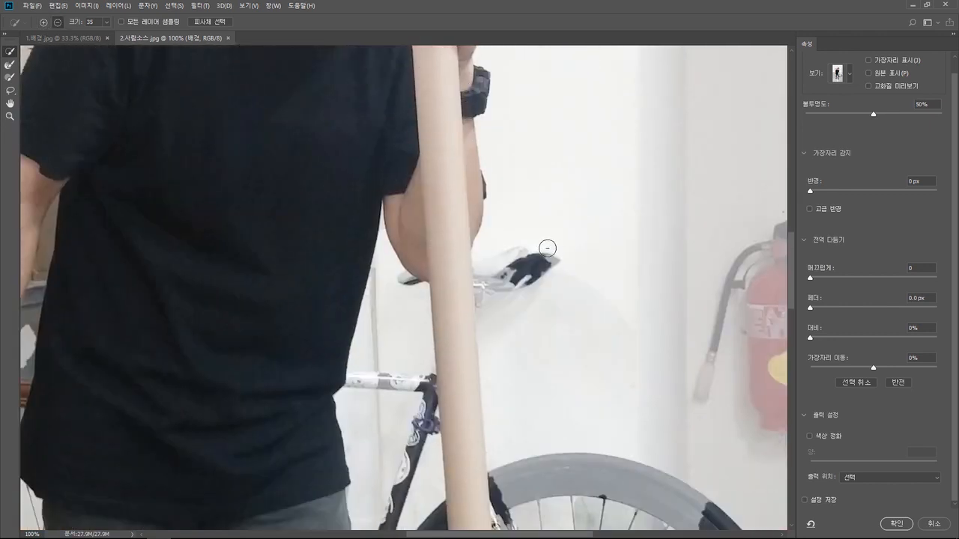
drag(546, 251, 524, 293)
scroll(539, 195, down, 5)
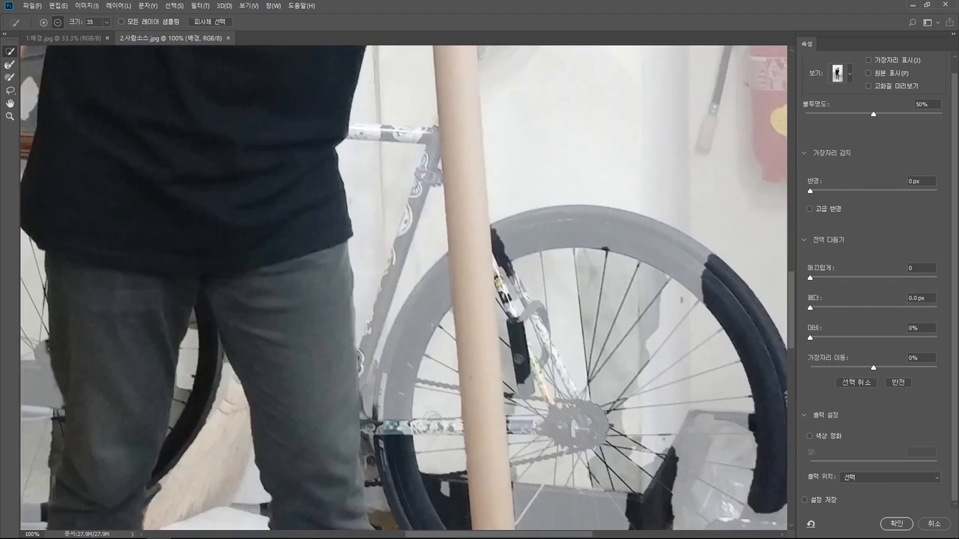
scroll(405, 253, down, 5)
scroll(403, 254, up, 3)
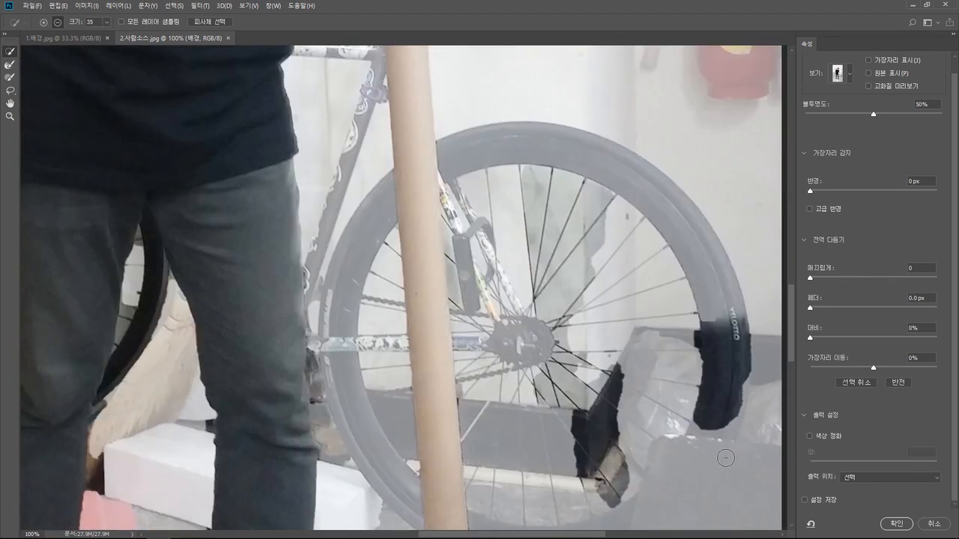
Clean up the selection edges along the soles of both shoes
scroll(514, 108, down, 6)
scroll(514, 109, right, 2)
scroll(459, 384, left, 6)
scroll(439, 355, up, 2)
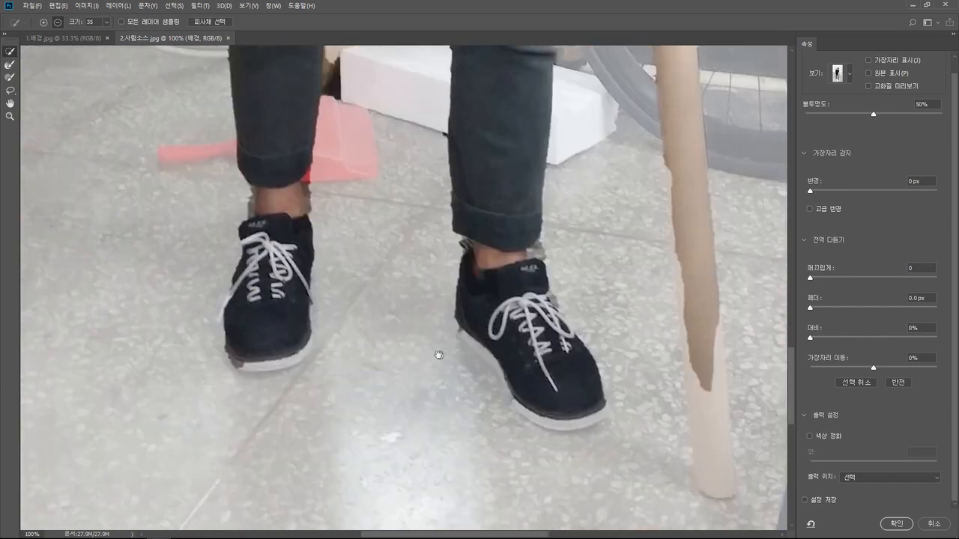
click(274, 367)
drag(477, 330, 460, 325)
Subtract the background between the man's legs from the selection and undo the extra subtraction beside the outer trouser leg
scroll(517, 289, up, 5)
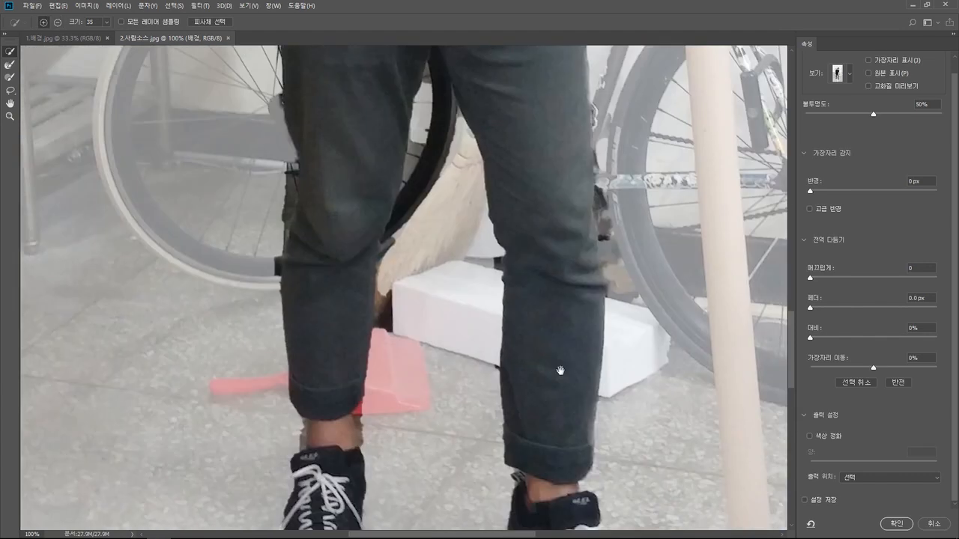
alt+click(441, 156)
drag(441, 157, 447, 322)
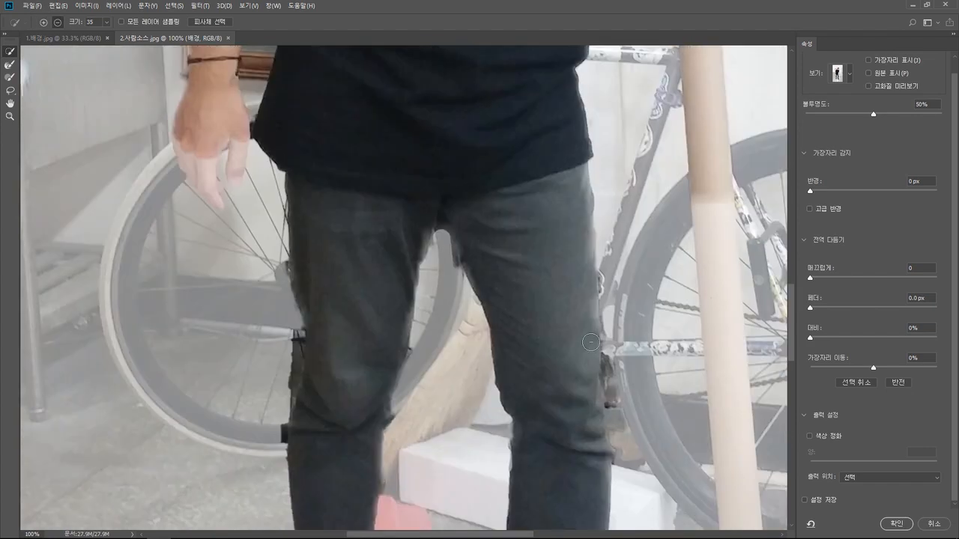
alt+click(279, 429)
key(ctrl+z)
Add the fingers of the lowered hand back to the selection
drag(446, 257, 447, 380)
mouse_move(217, 289)
mouse_down()
mouse_move(235, 298)
mouse_move(197, 281)
mouse_move(225, 252)
mouse_up()
scroll(224, 252, up, 4)
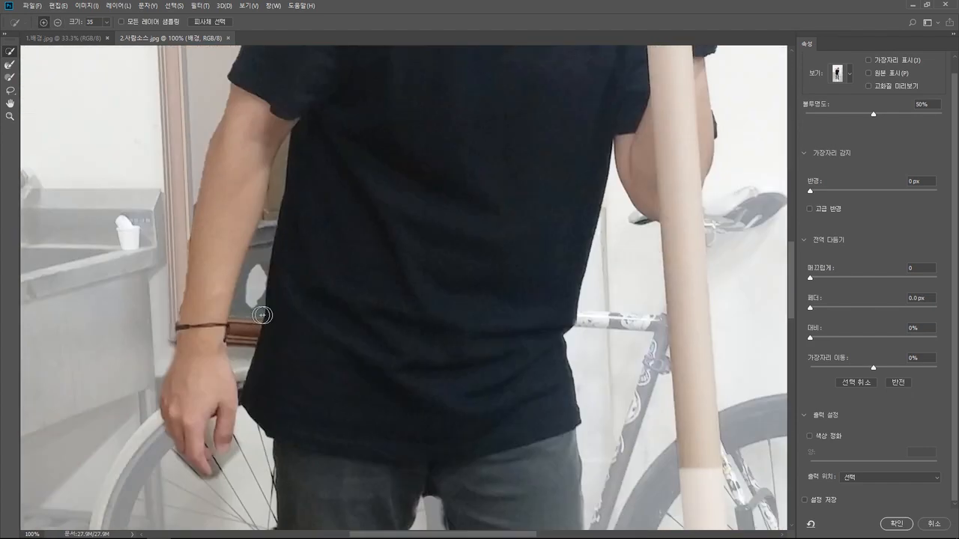
key(alt)
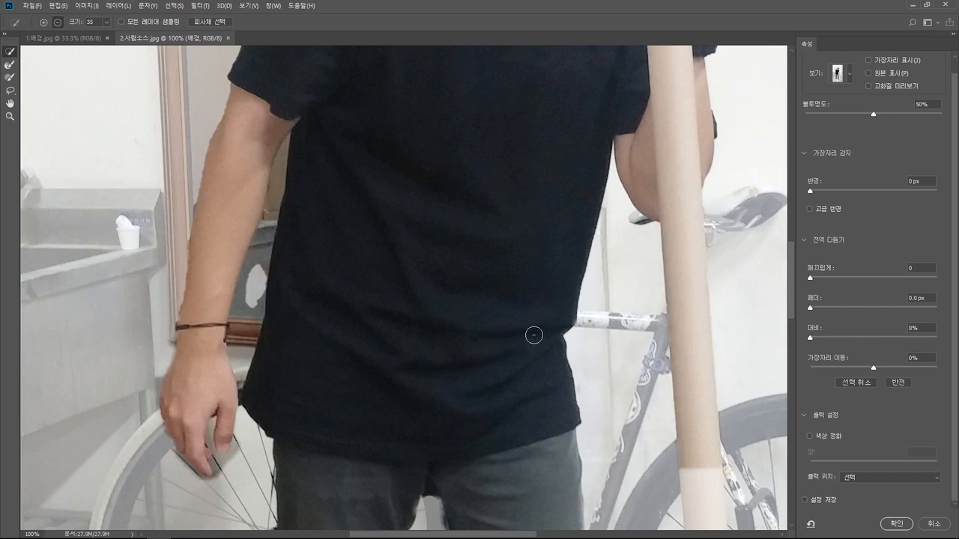
Output the refined selection as a new layer with a layer mask (레이어 마스크가 있는 새 레이어)
scroll(533, 335, down, 3)
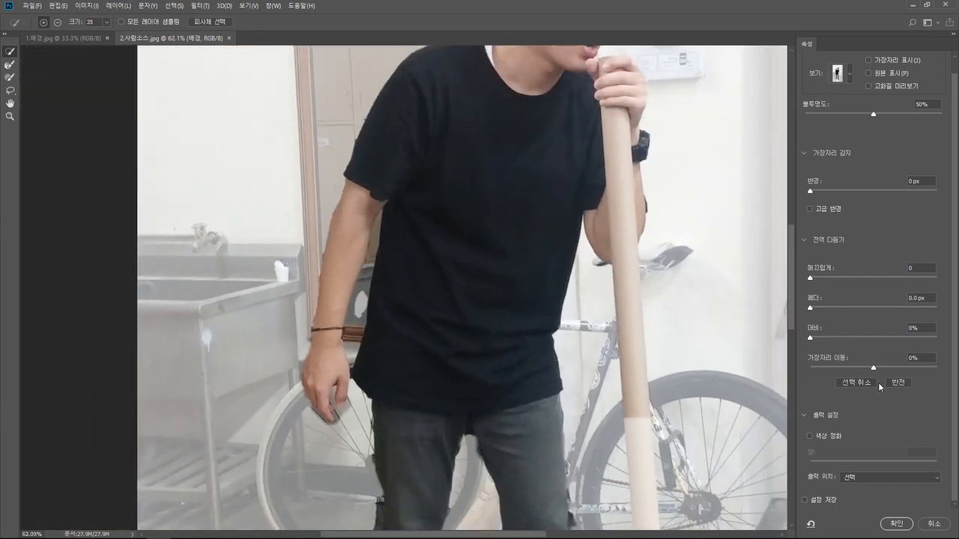
click(862, 480)
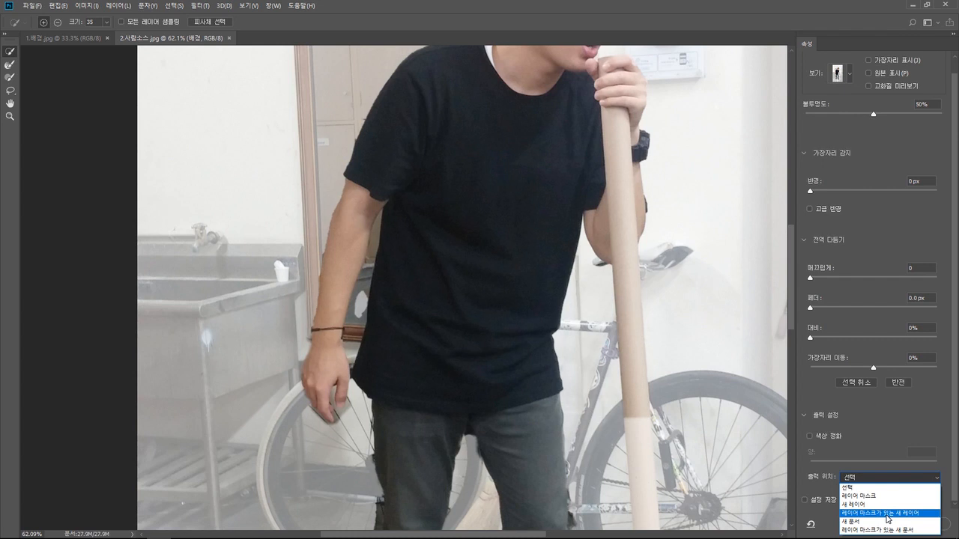
click(888, 513)
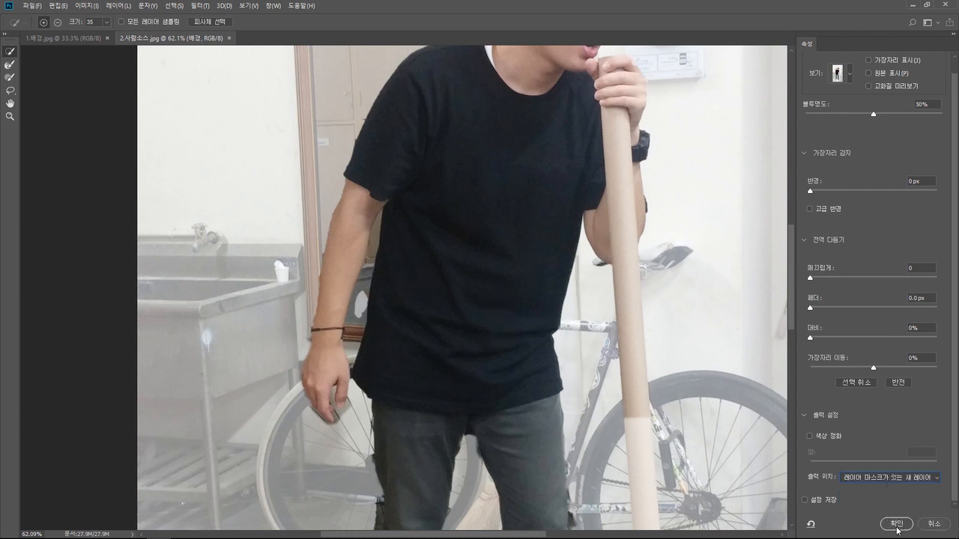
click(896, 524)
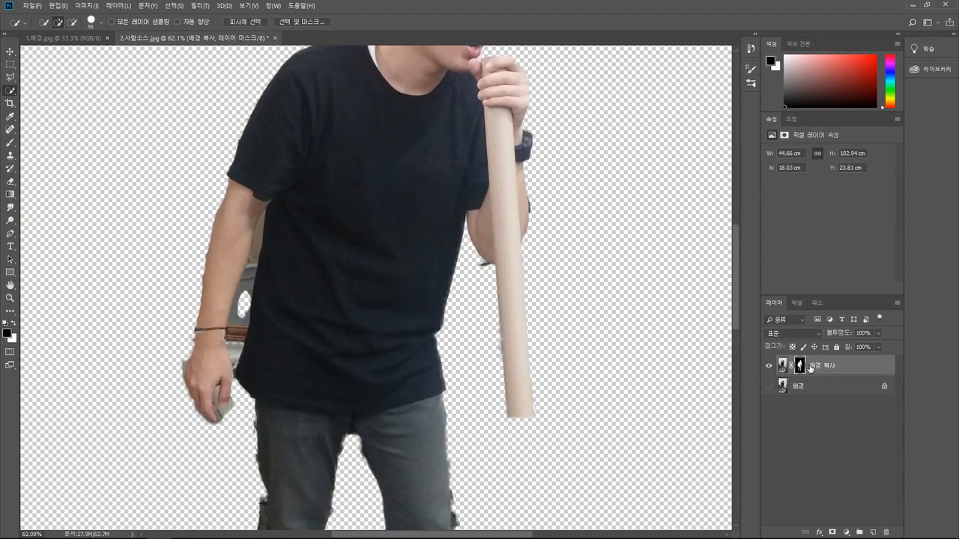
Copy the masked 배경 복사 layer of the man into the 1.배경.jpg document, over the phone photo
scroll(381, 257, down, 1)
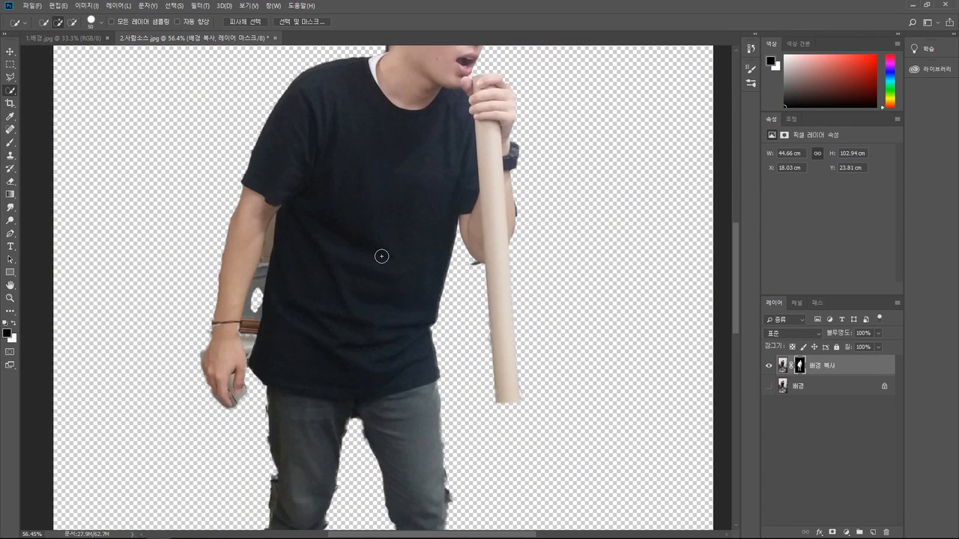
scroll(381, 256, down, 2)
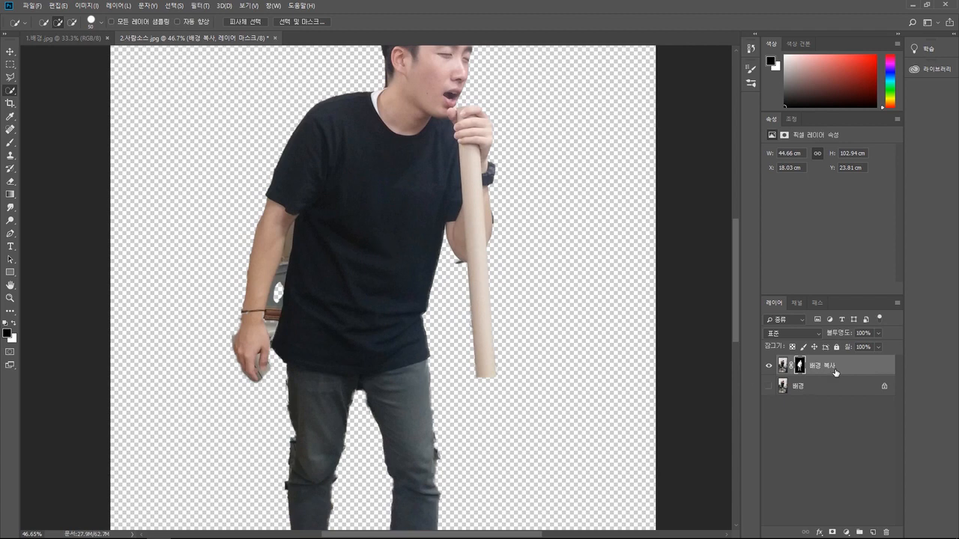
drag(826, 366, 536, 311)
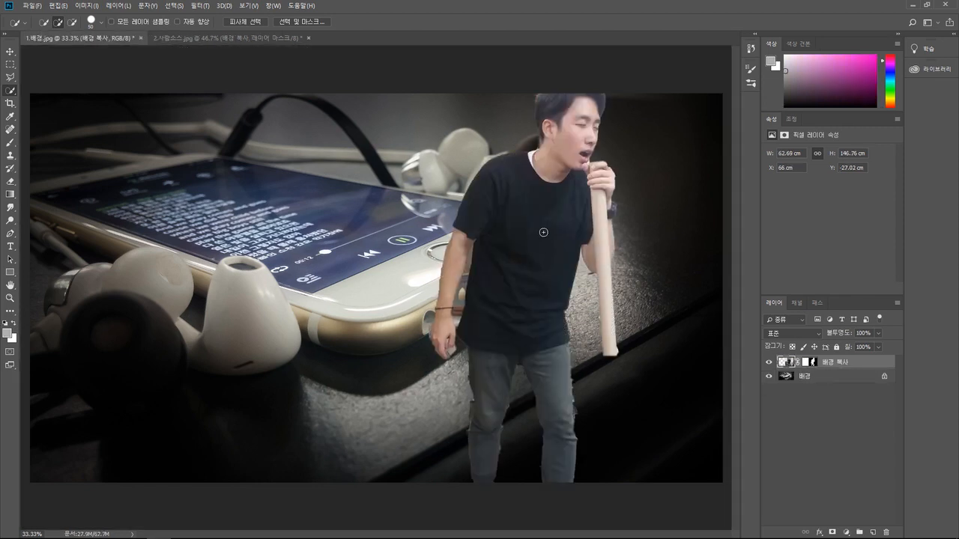
Free-transform the man's layer, scaling it down to about 60% and moving him over the phone
click(10, 50)
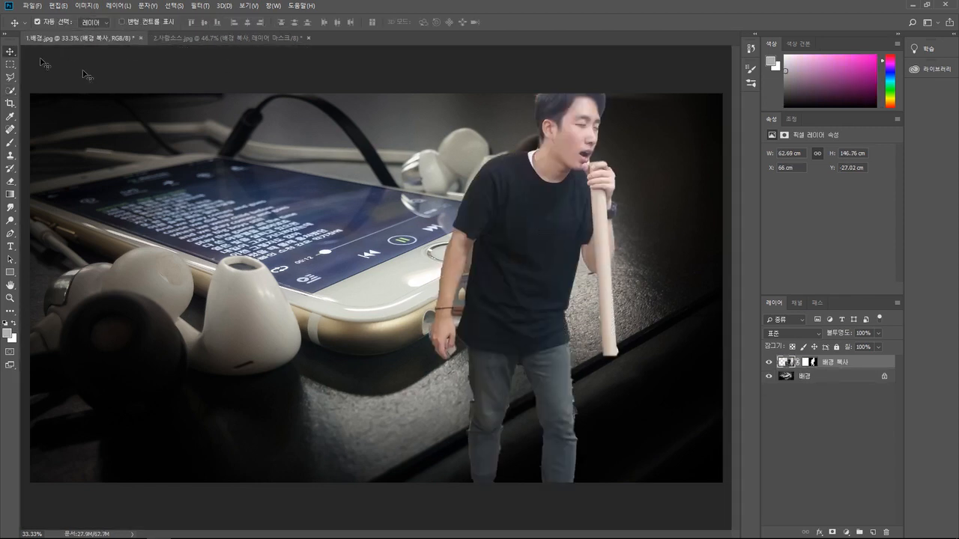
click(8, 66)
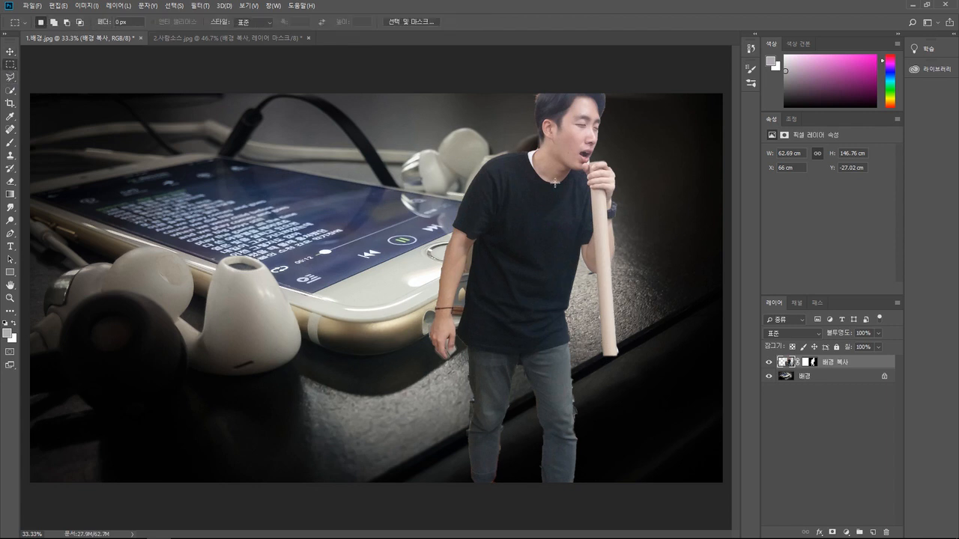
right_click(519, 209)
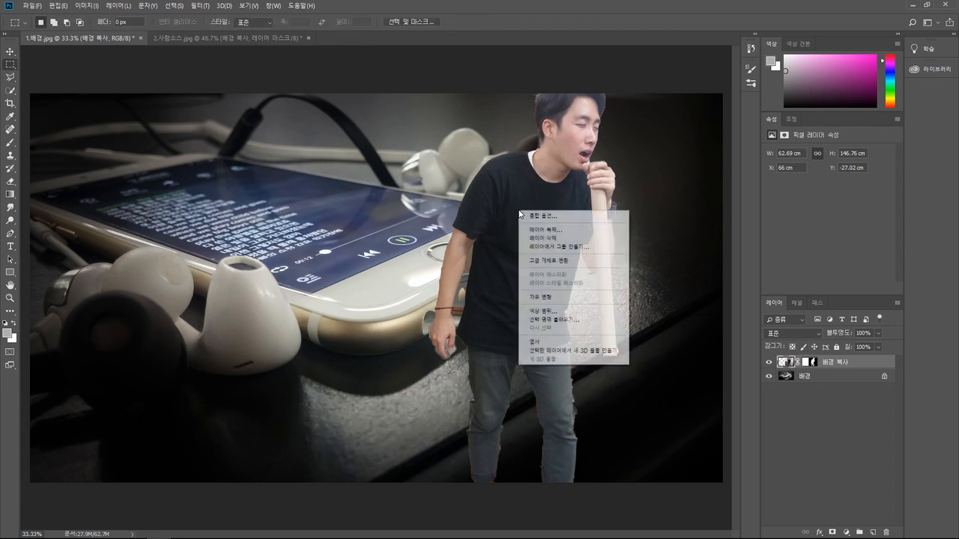
click(547, 297)
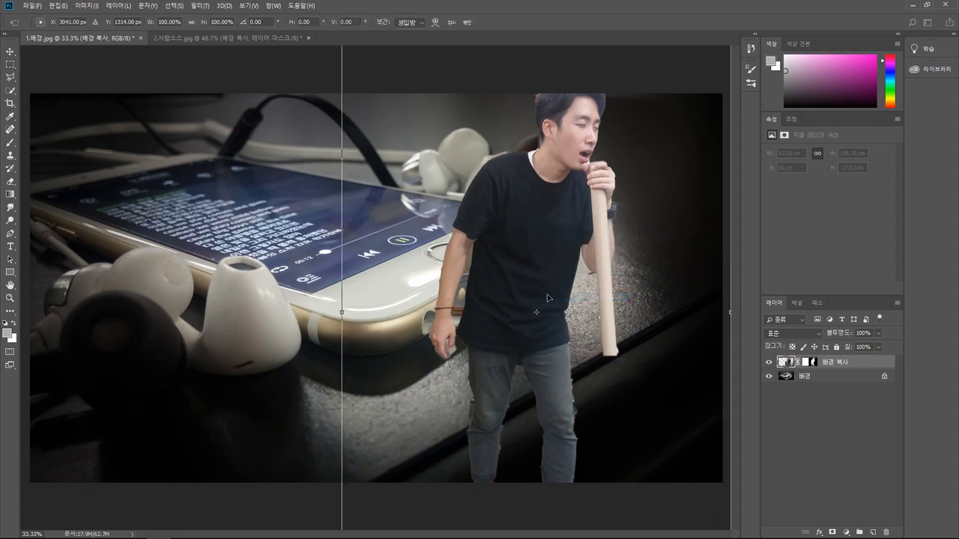
drag(598, 101, 448, 206)
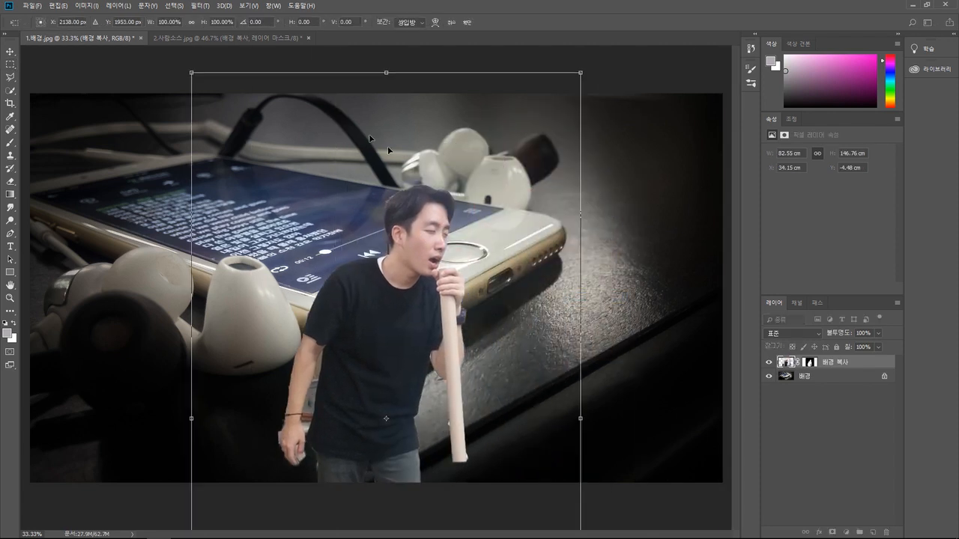
drag(190, 73, 349, 350)
drag(484, 458, 487, 462)
drag(455, 164, 455, 163)
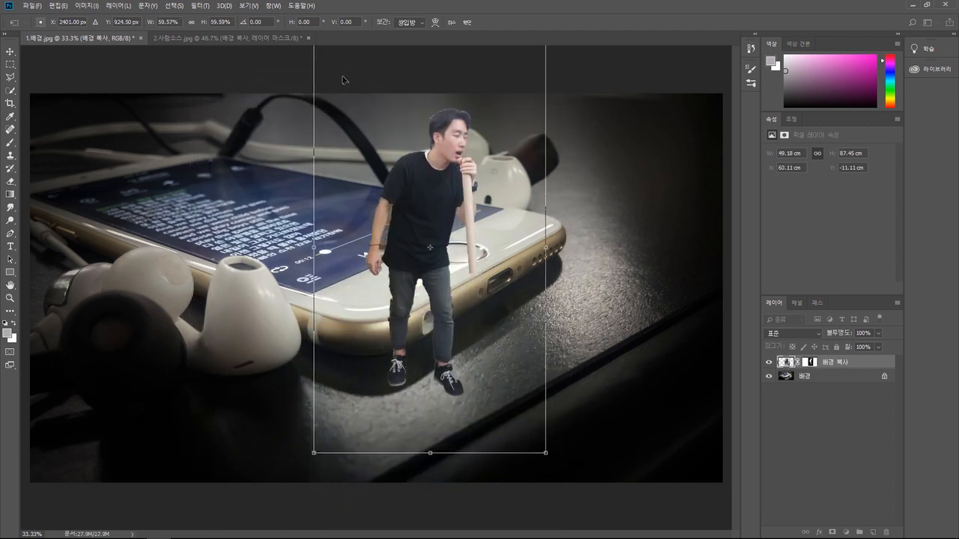
Shrink the man's layer further to about 18 × 34 cm and stand him on the phone's home button, applying the transform
drag(546, 452, 362, 197)
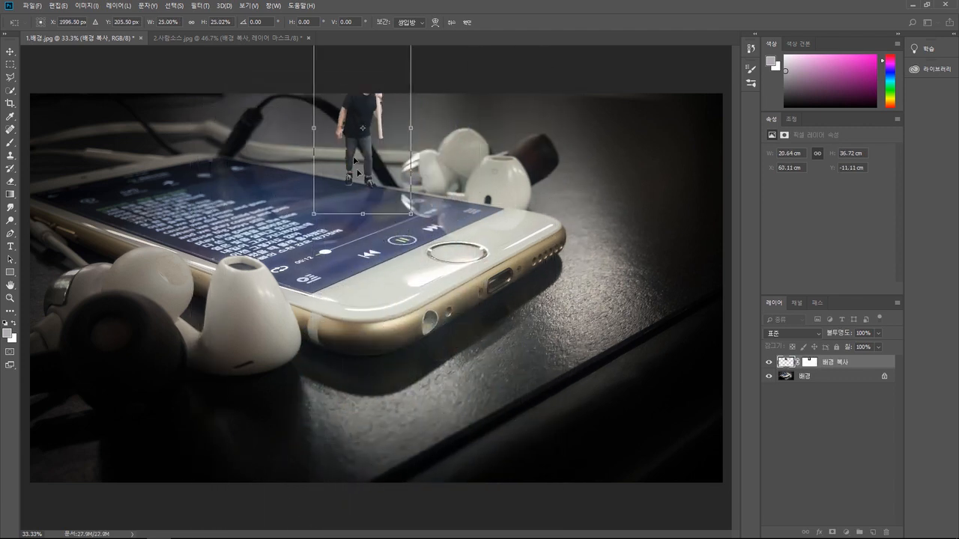
drag(348, 113, 443, 177)
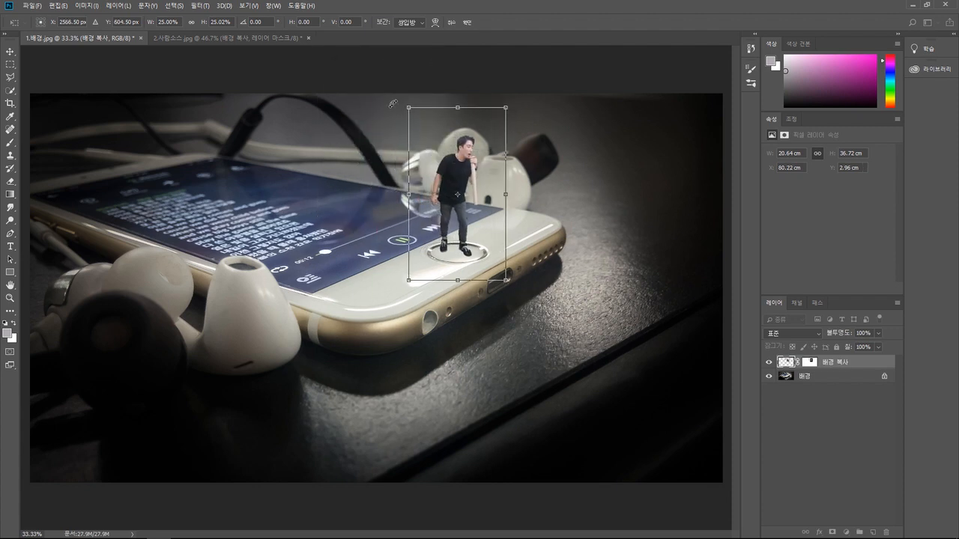
drag(408, 107, 421, 119)
drag(466, 156, 457, 154)
click(466, 22)
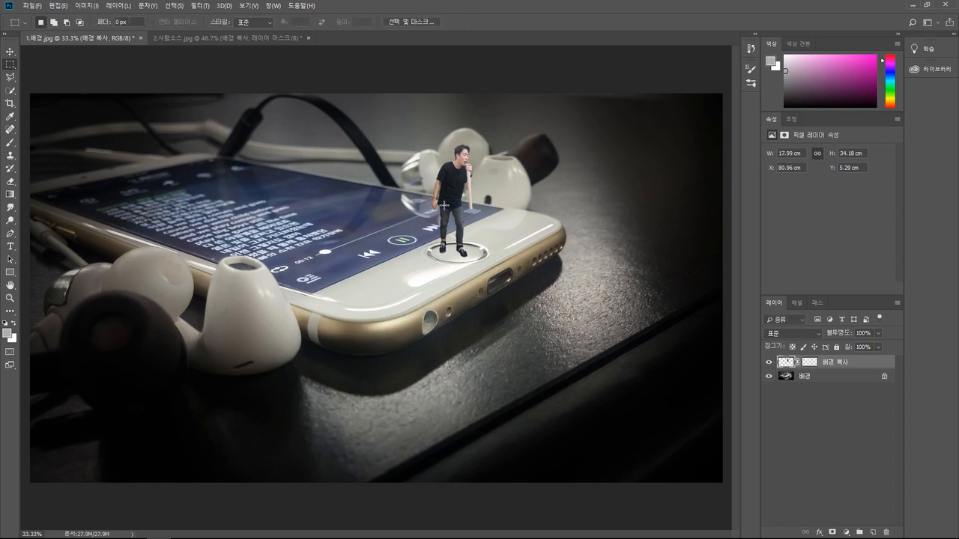
Free-transform the man's layer again to shift it about 0.85 cm to the right and 0.95 cm down on the home button
key(ctrl+t)
mouse_move(470, 171)
mouse_down()
mouse_move(463, 166)
mouse_move(474, 176)
mouse_up()
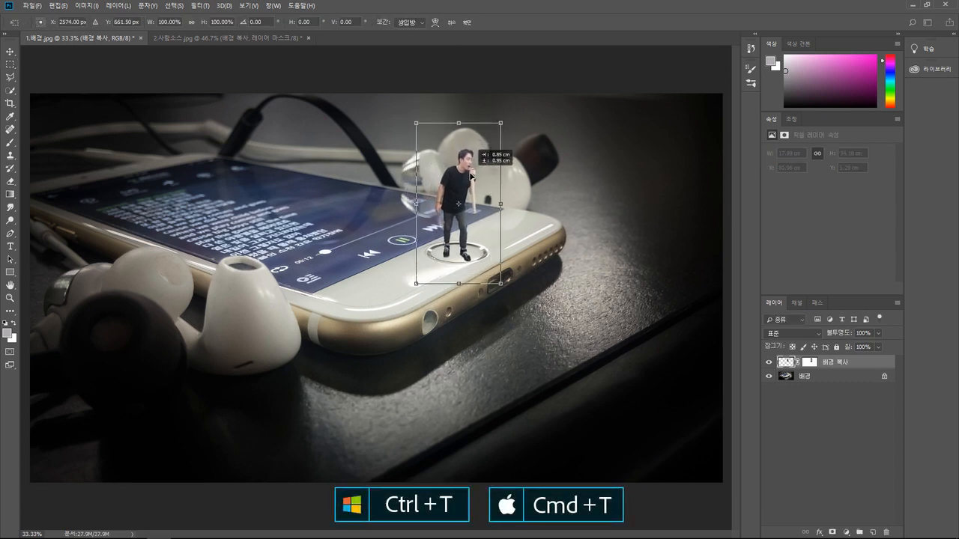
click(468, 21)
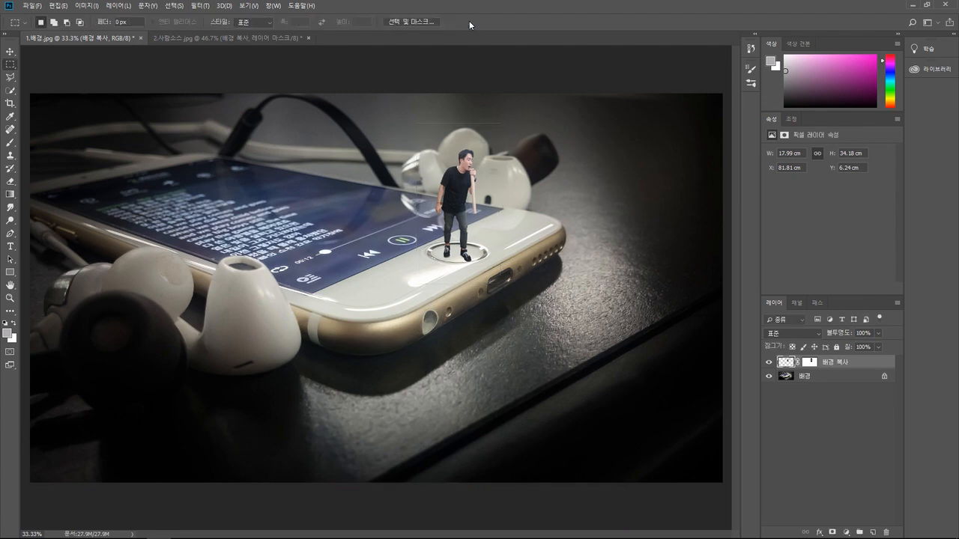
Paint black with the Brush on the man's layer mask over the background left between the lowered arm and the shirt
click(12, 298)
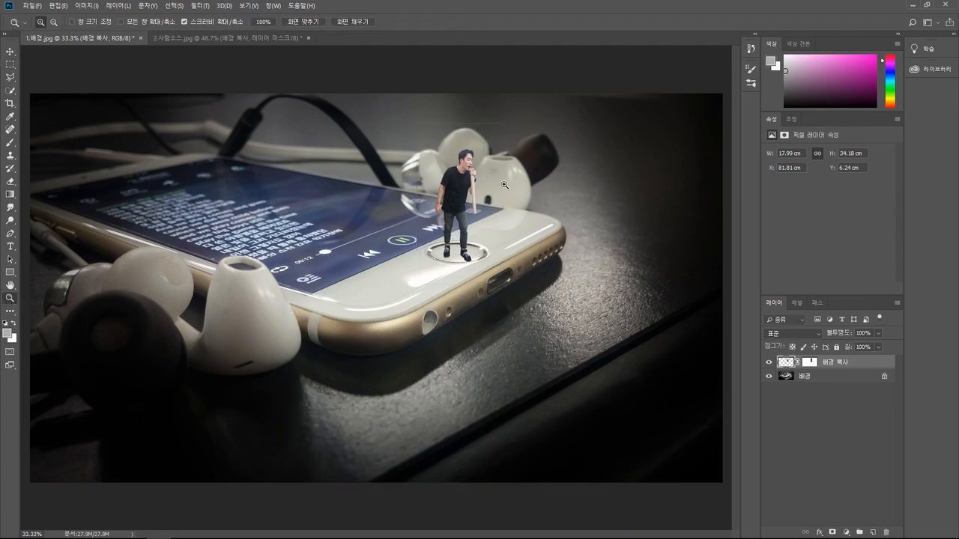
click(443, 200)
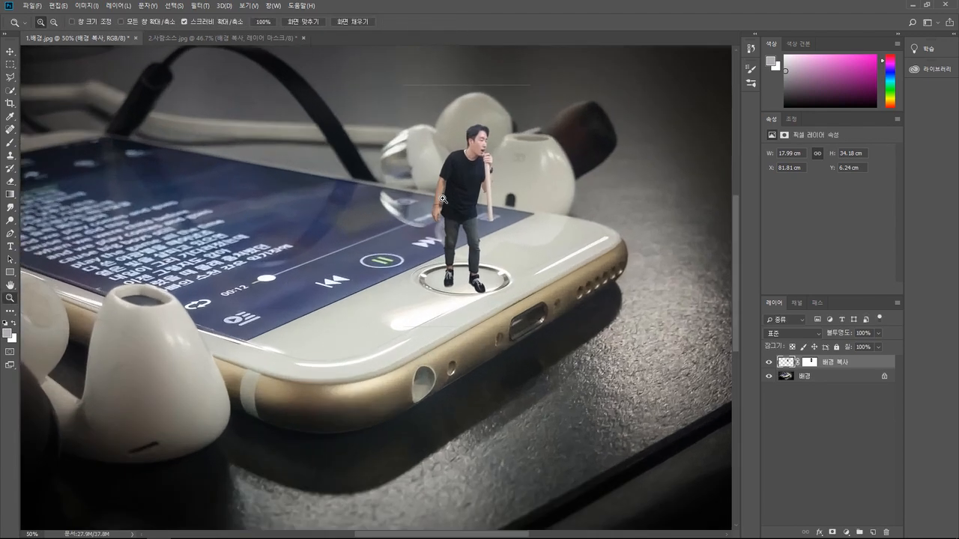
click(471, 152)
click(478, 149)
click(480, 149)
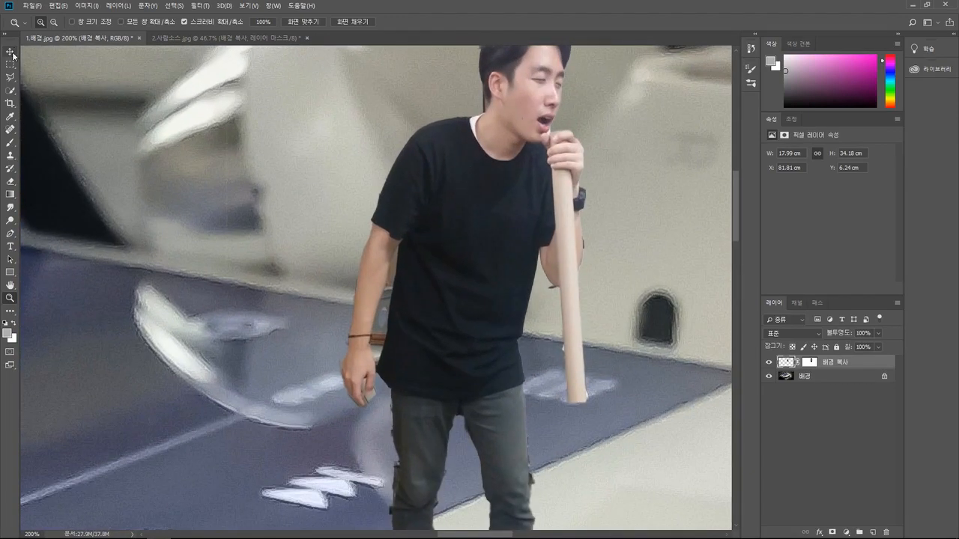
click(10, 52)
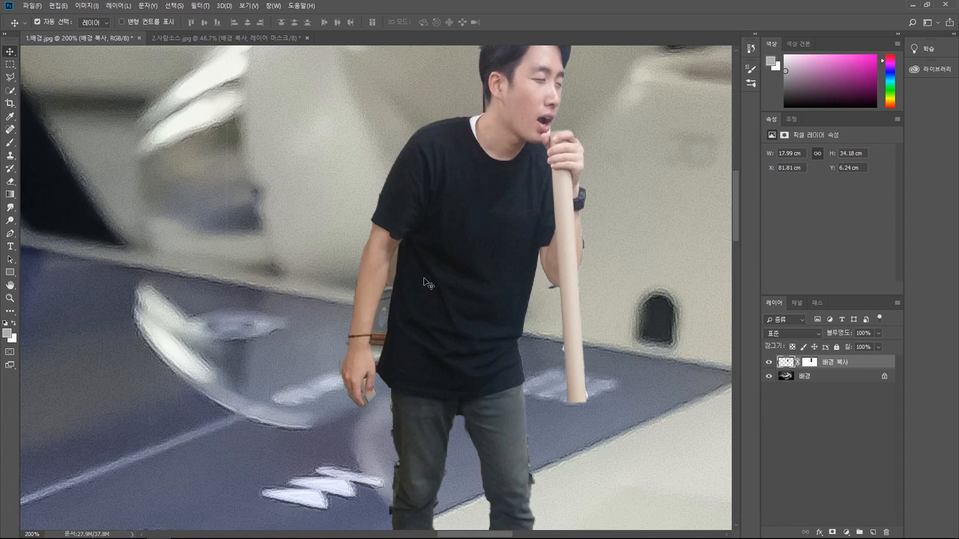
click(809, 363)
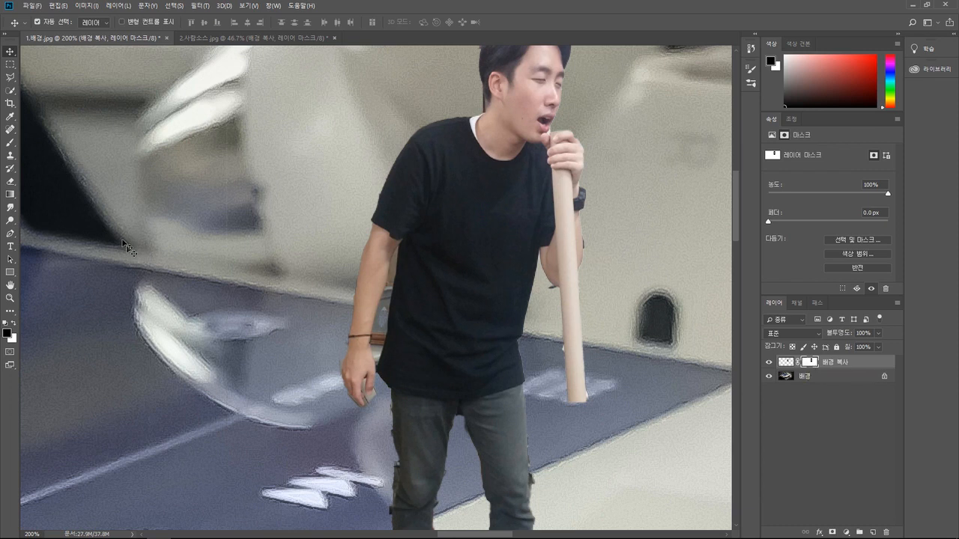
click(11, 145)
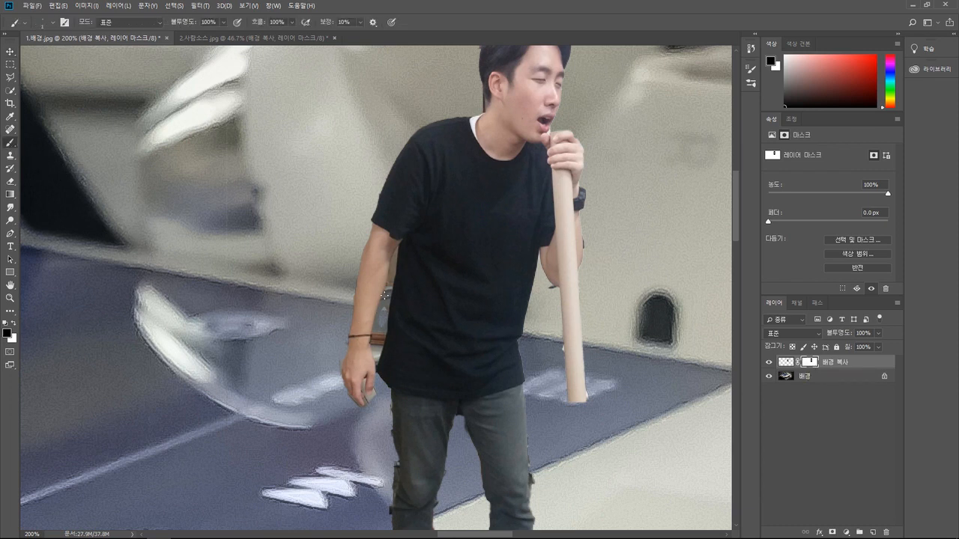
mouse_move(393, 272)
mouse_down()
mouse_move(385, 312)
mouse_move(394, 259)
mouse_move(389, 298)
mouse_up()
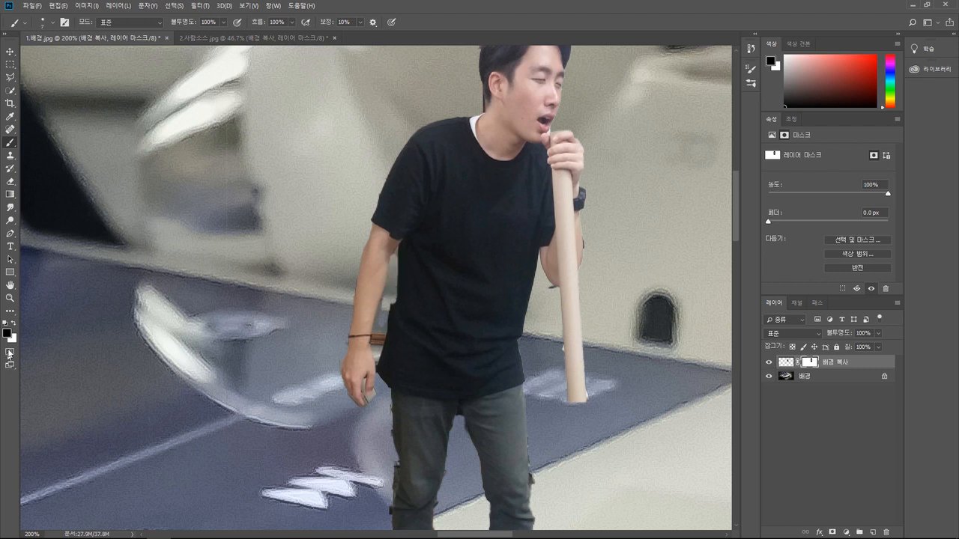
Paint the area beside the shirt back in with white, and mask out the leftover background by the arm with black
click(13, 323)
drag(393, 252, 394, 306)
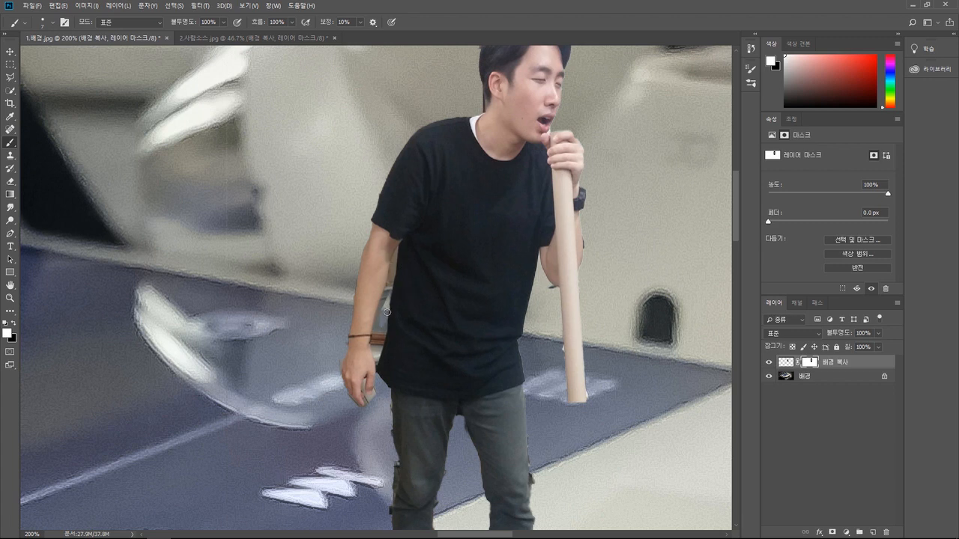
click(14, 323)
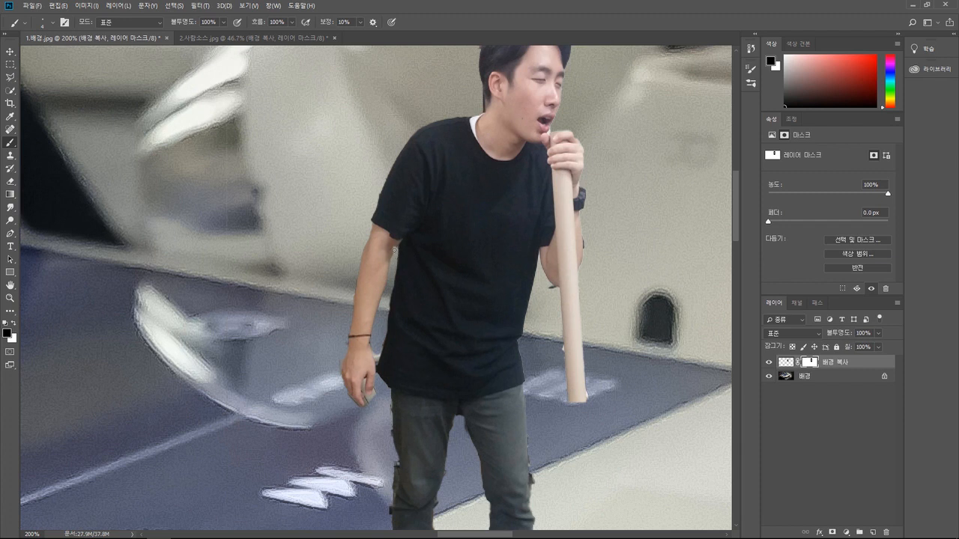
Mask out the part of the bat that extends below the man's raised arm with black
click(13, 325)
key(x)
mouse_move(563, 368)
mouse_down()
mouse_move(580, 385)
mouse_move(571, 282)
mouse_move(568, 316)
mouse_up()
Clean up the mask around the lowered hand and the edges of the trouser legs
scroll(452, 209, up, 3)
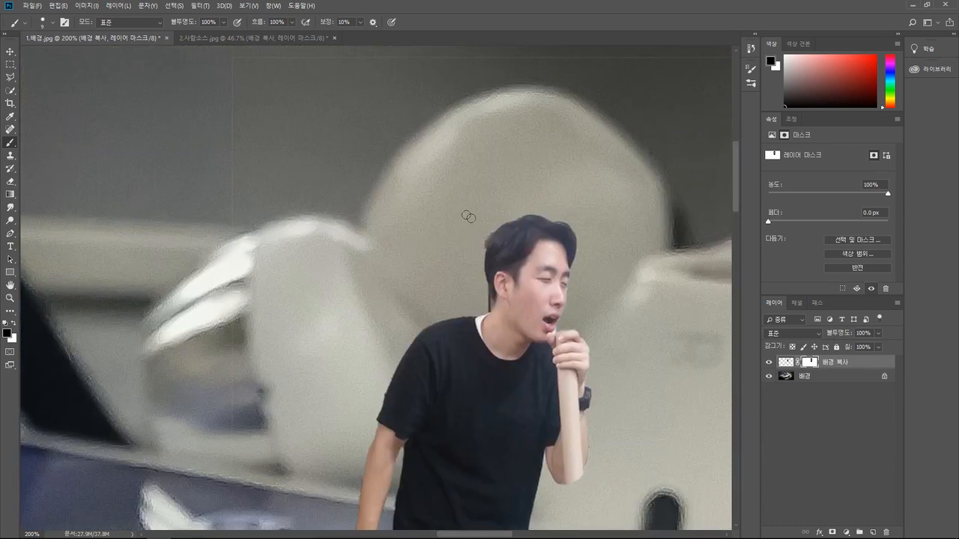
scroll(483, 244, down, 3)
key(x)
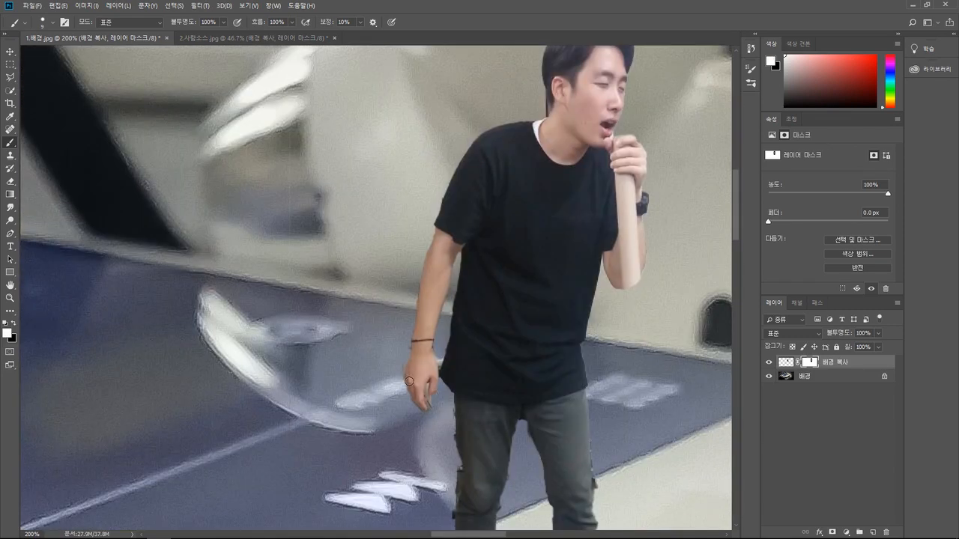
key(x)
scroll(454, 515, down, 3)
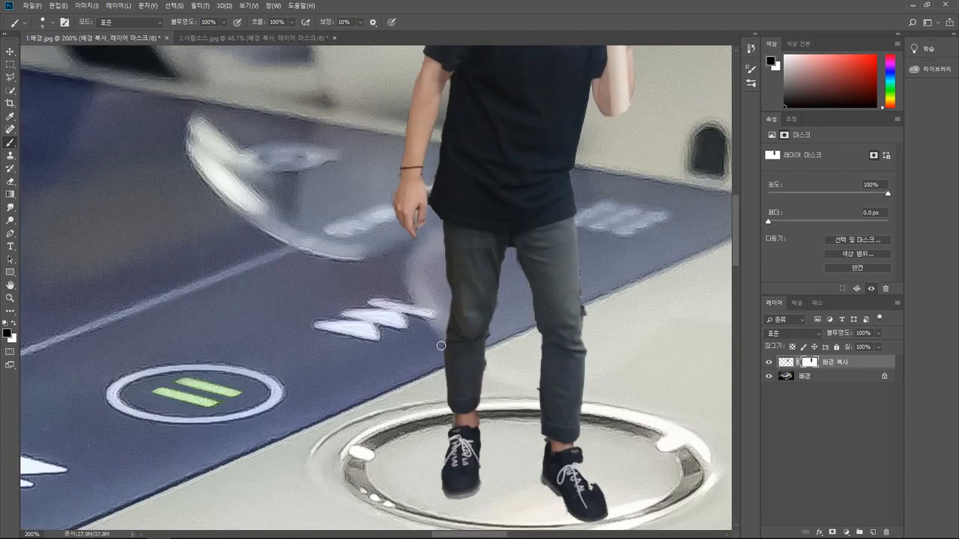
scroll(429, 302, up, 3)
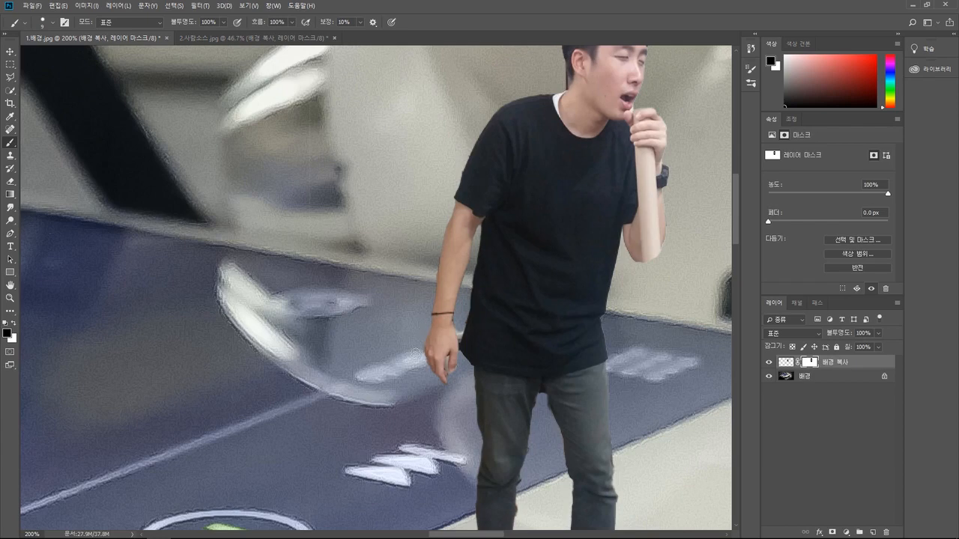
drag(565, 163, 475, 171)
scroll(471, 232, down, 5)
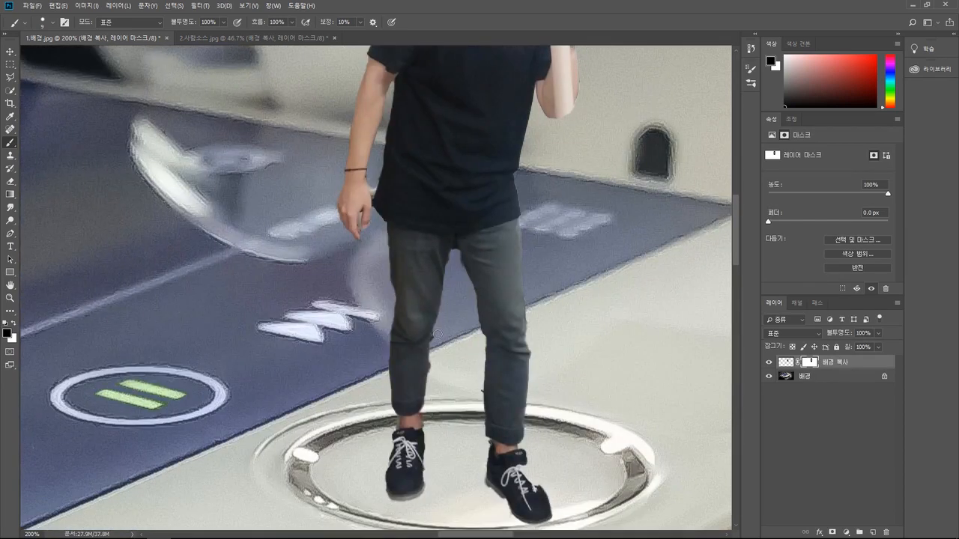
Refine the mask along the lower trouser legs and around the front shoe
scroll(474, 375, down, 4)
key(e)
key(x)
key(b)
drag(470, 317, 510, 353)
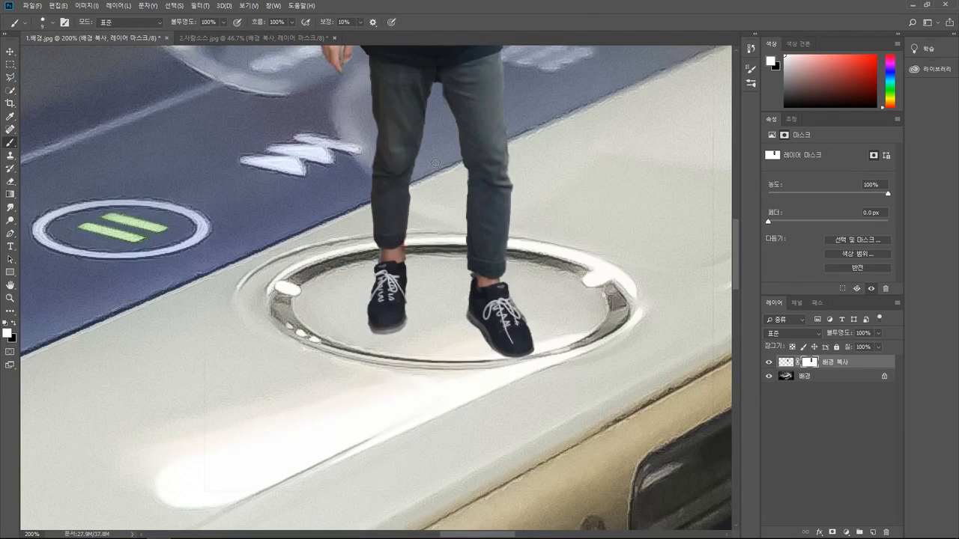
Mask out the faint stray lines above and below the man with a black brush of size 40
scroll(435, 162, up, 2)
key(z)
key(alt)
alt+click(442, 233)
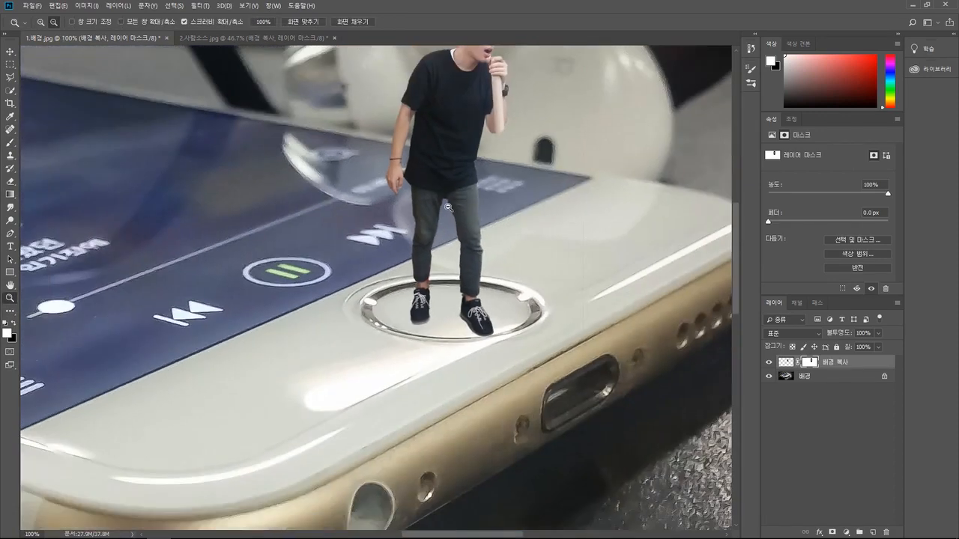
alt+click(445, 219)
alt+click(448, 207)
key(space)
drag(445, 134, 453, 213)
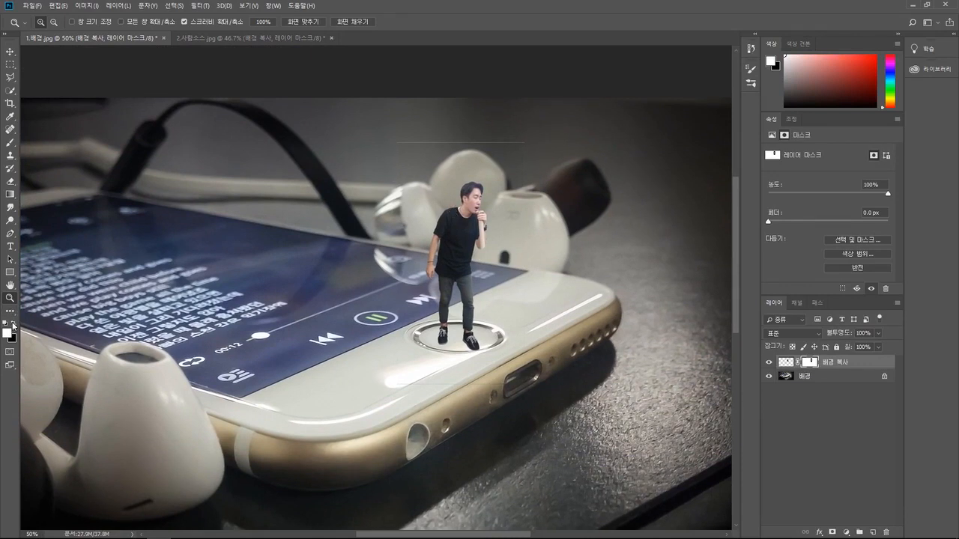
click(10, 142)
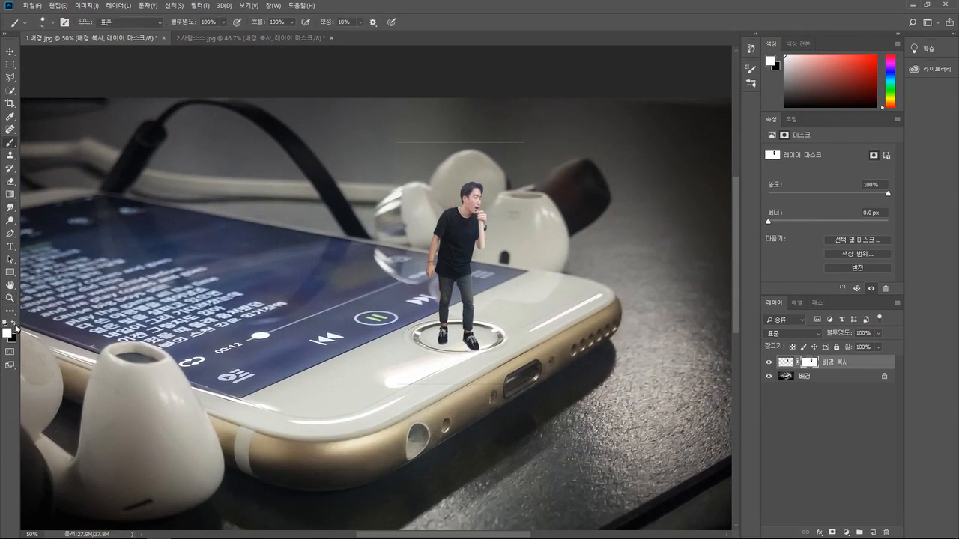
click(14, 324)
key(bracketright)
key(bracketright)
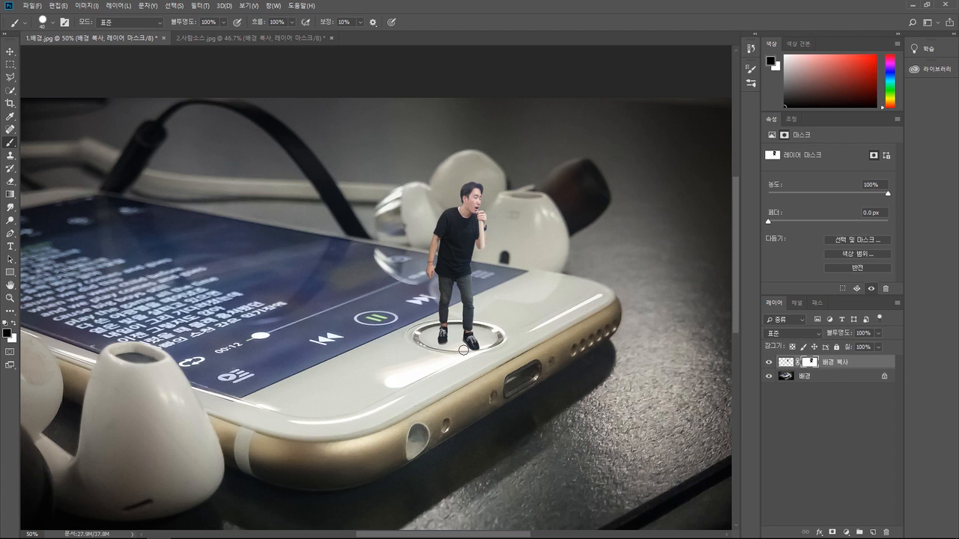
Rename the man's layer as 사람소스
double_click(835, 363)
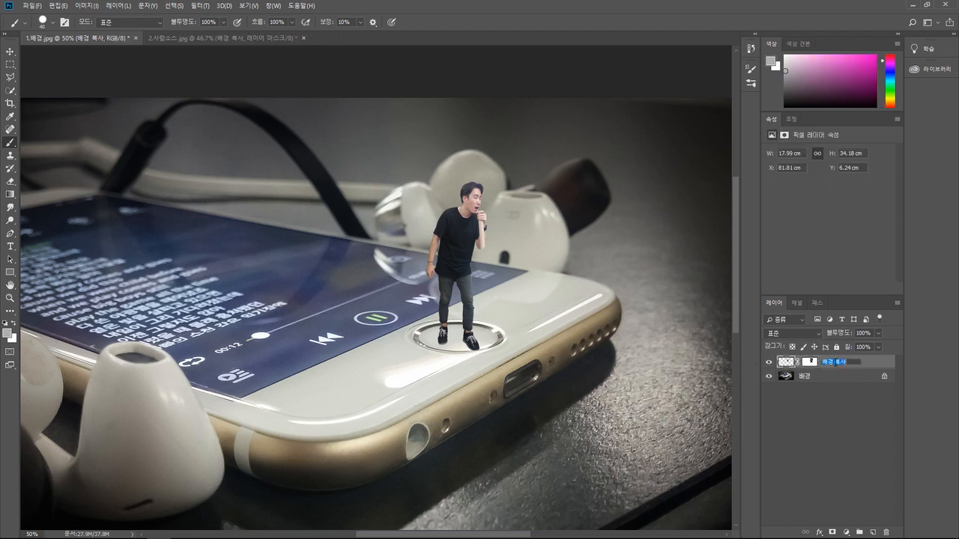
text(t람소스)
key(Return)
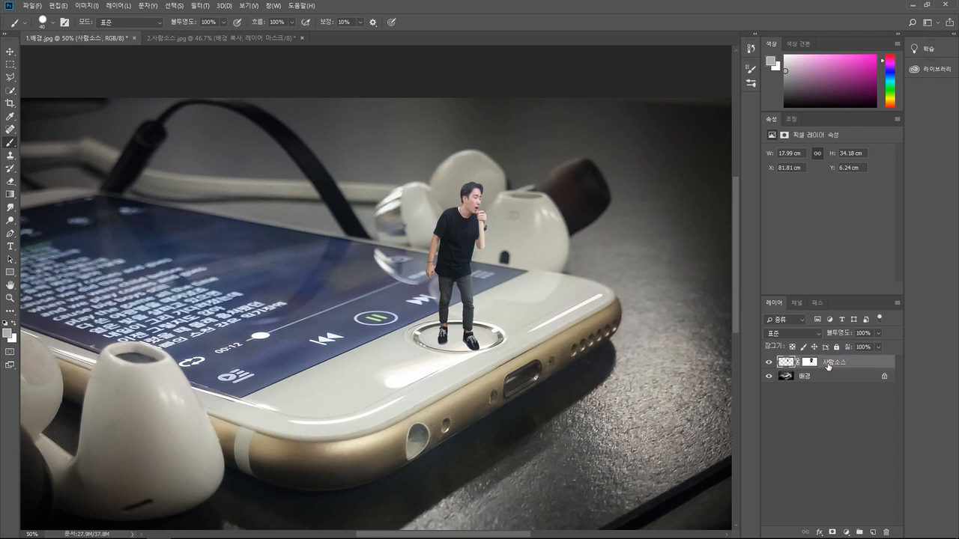
Duplicate the 사람소스 layer within the 1.배경.jpg document
right_click(829, 366)
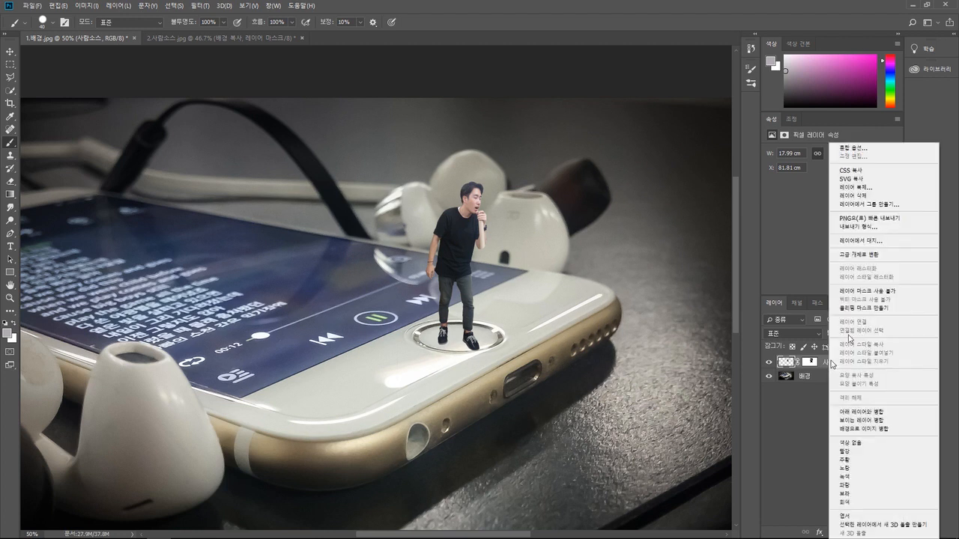
click(879, 192)
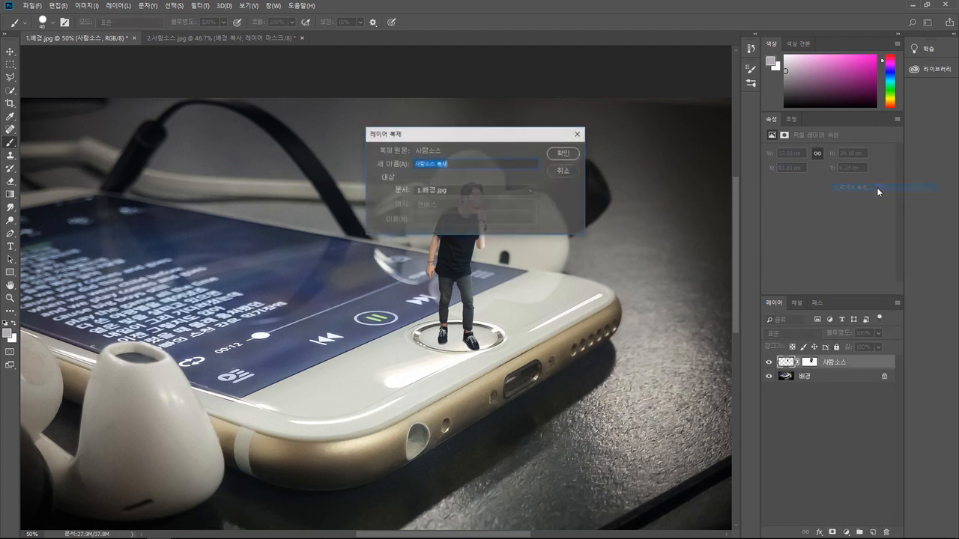
click(558, 153)
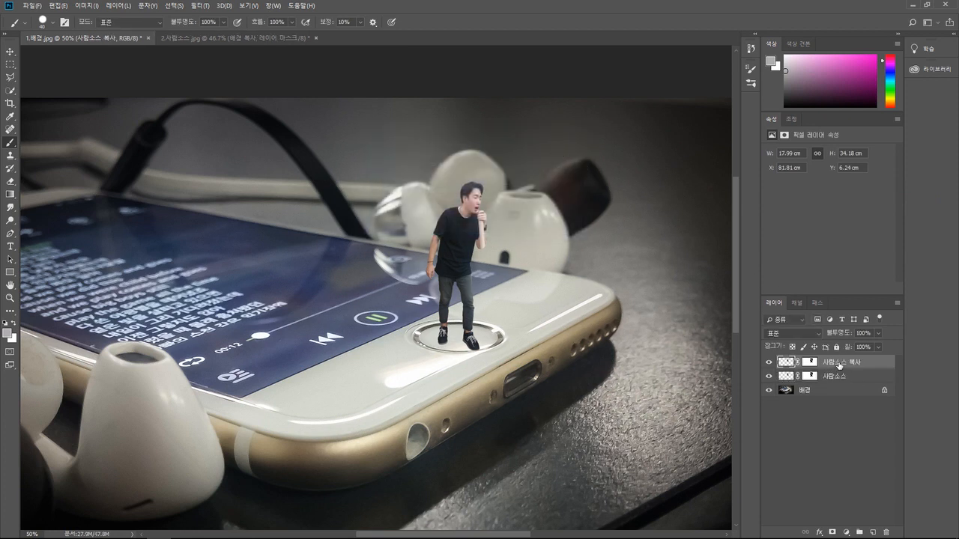
Move the duplicated layer below the 사람소스 layer and rename it as 사람소스_반사
drag(838, 365, 851, 377)
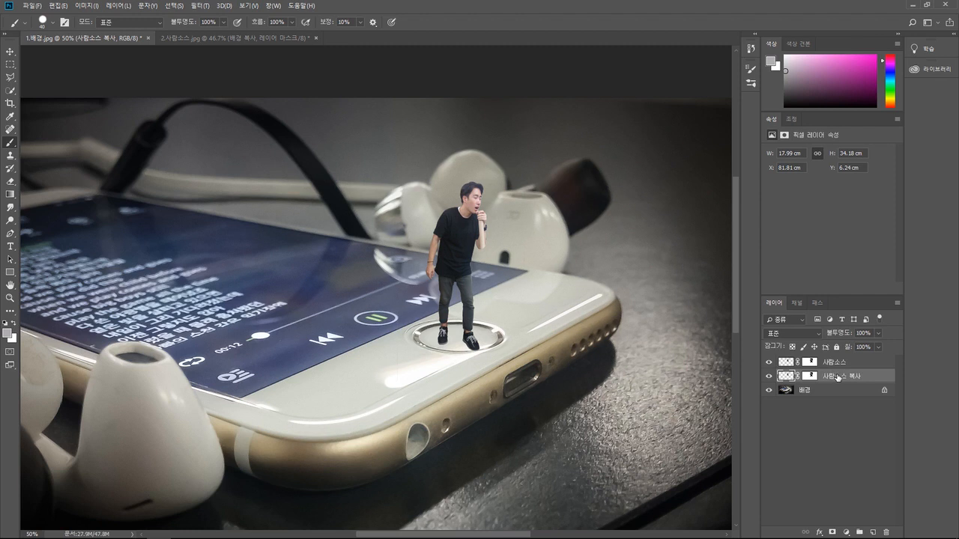
double_click(846, 376)
key(Right)
text(_반사)
key(Return)
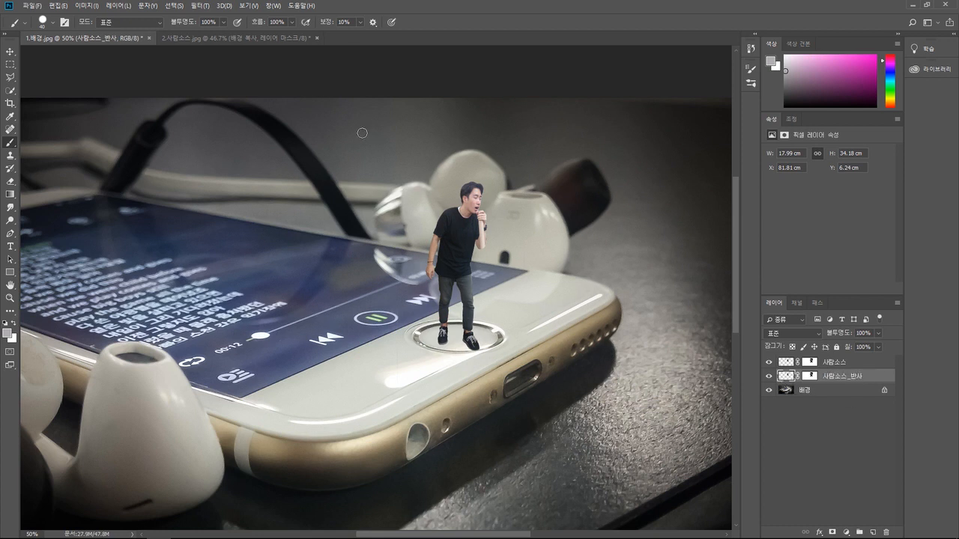
Free-transform the 사람소스_반사 layer, flipping it upside down below the man's feet at about 46% height
click(11, 64)
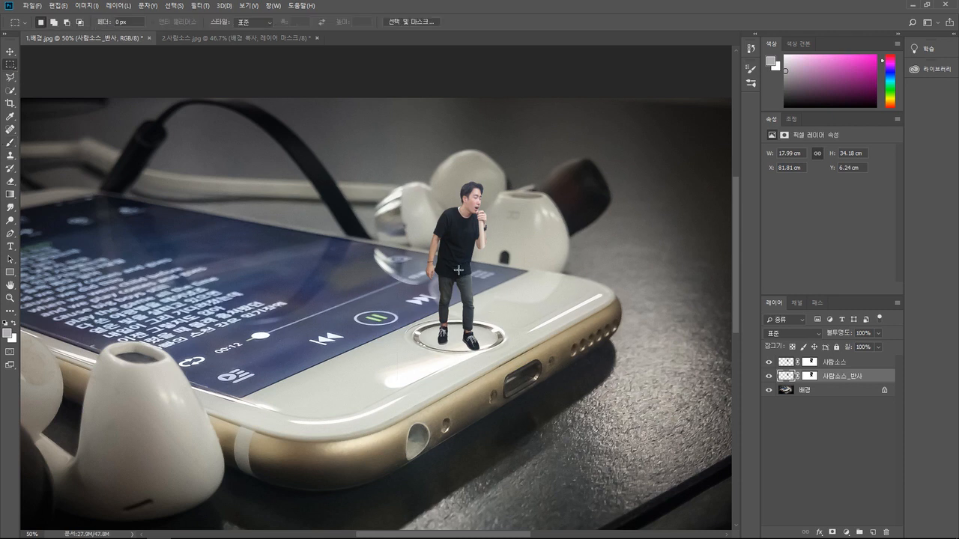
right_click(480, 262)
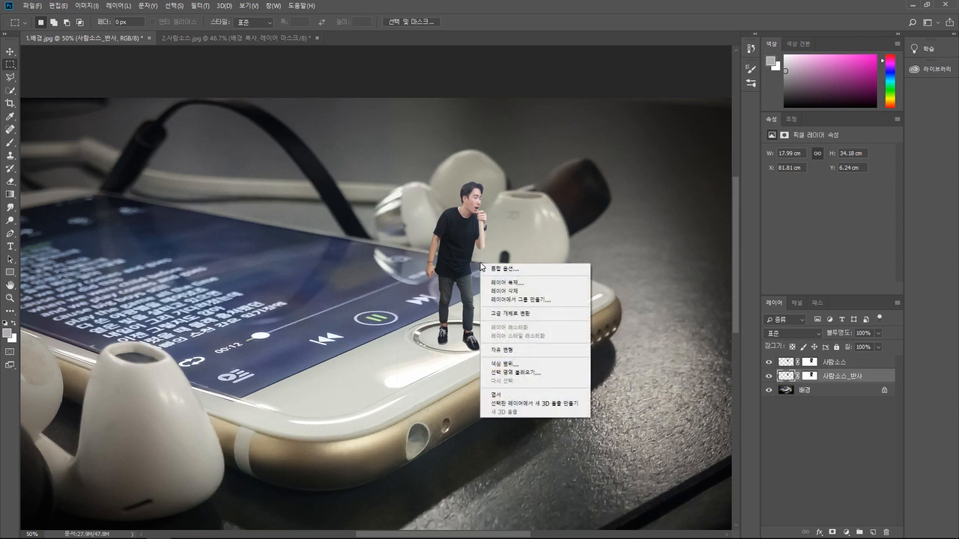
click(528, 351)
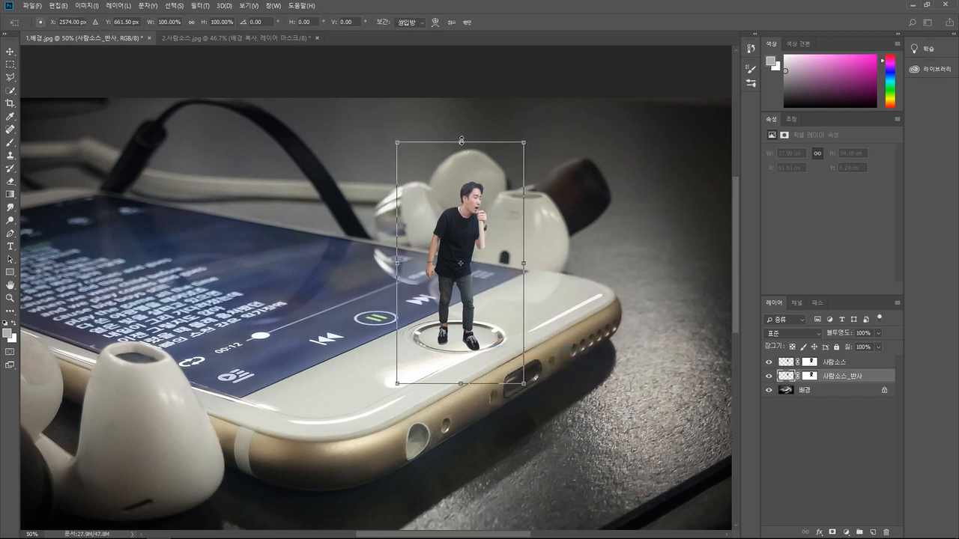
drag(461, 141, 458, 435)
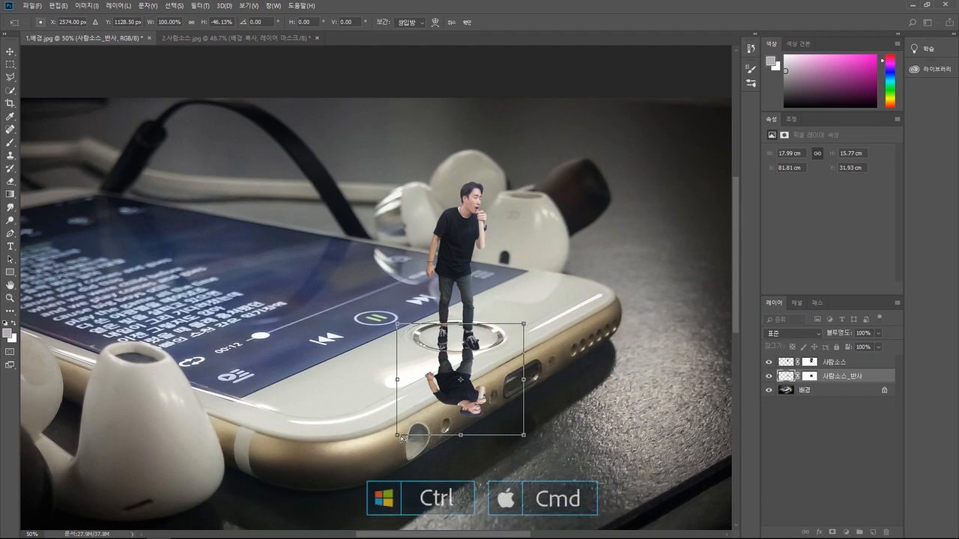
Distort the flipped man's corners so the reflection slants across the phone's white bezel and lines up with the feet
drag(397, 436, 368, 369)
drag(524, 437, 481, 443)
drag(524, 325, 570, 347)
drag(397, 324, 420, 321)
mouse_move(570, 350)
mouse_down()
mouse_move(558, 345)
mouse_move(571, 349)
mouse_up()
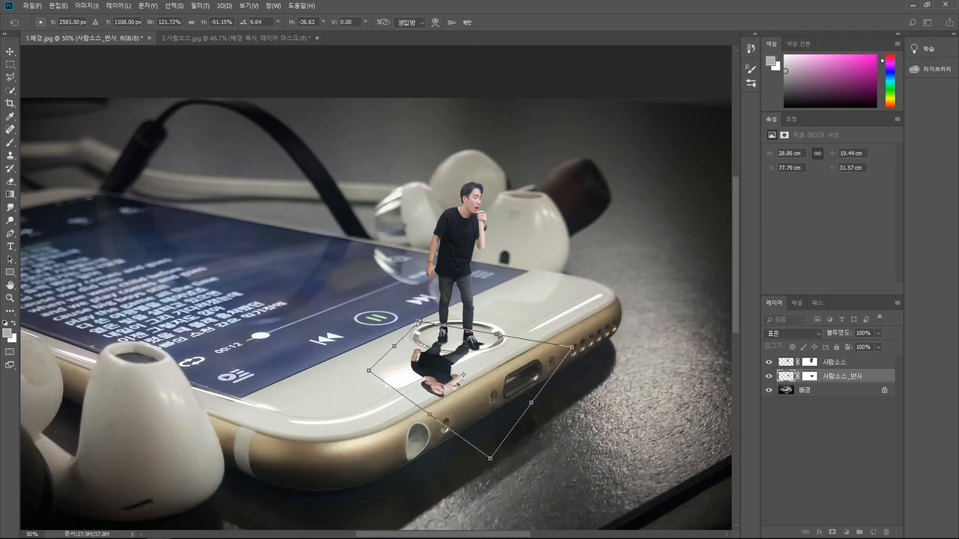
key(Return)
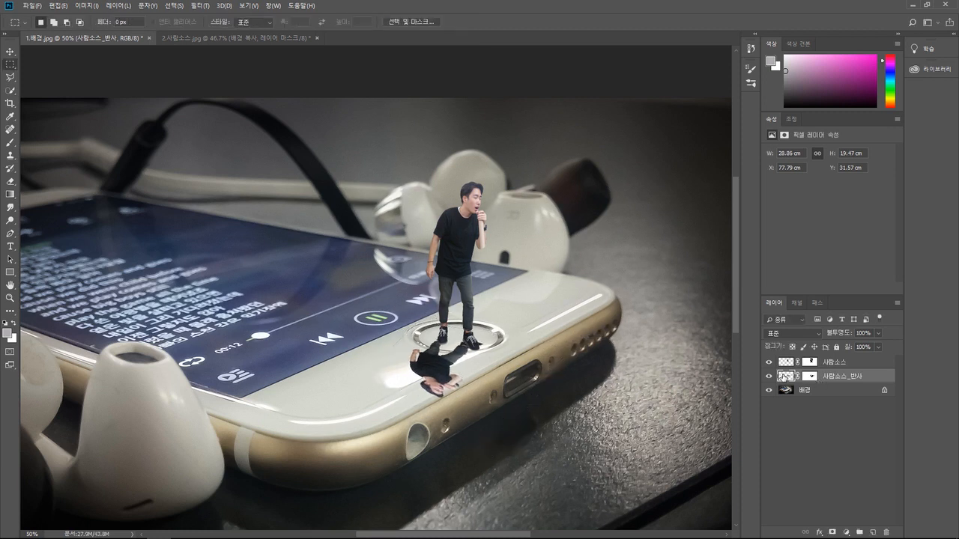
Convert the 사람소스_반사 layer to a smart object and rasterize it to bake in its layer mask
click(11, 208)
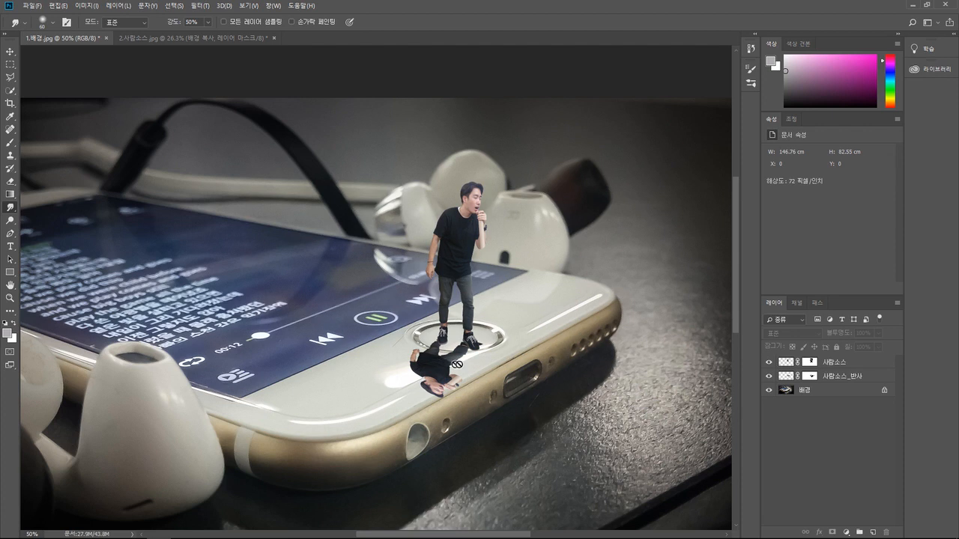
click(837, 380)
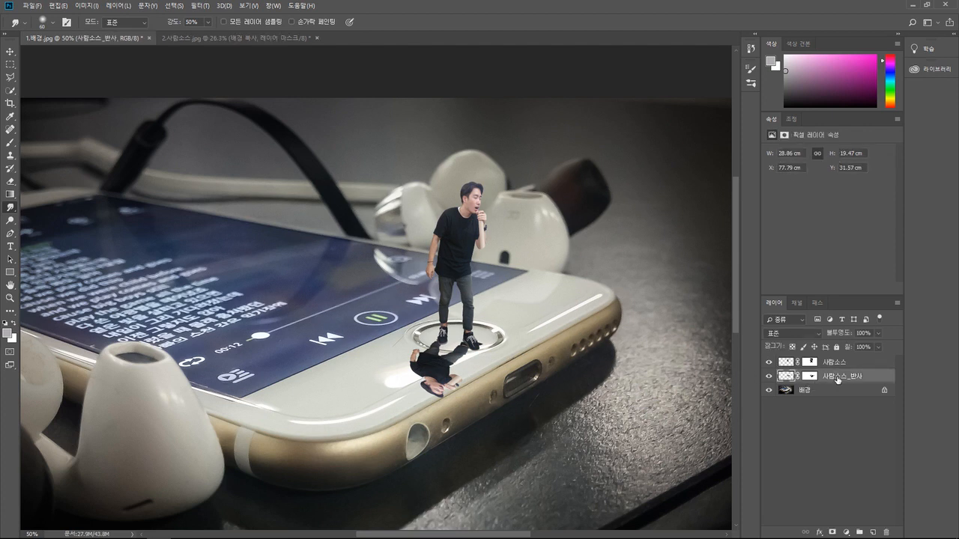
right_click(837, 379)
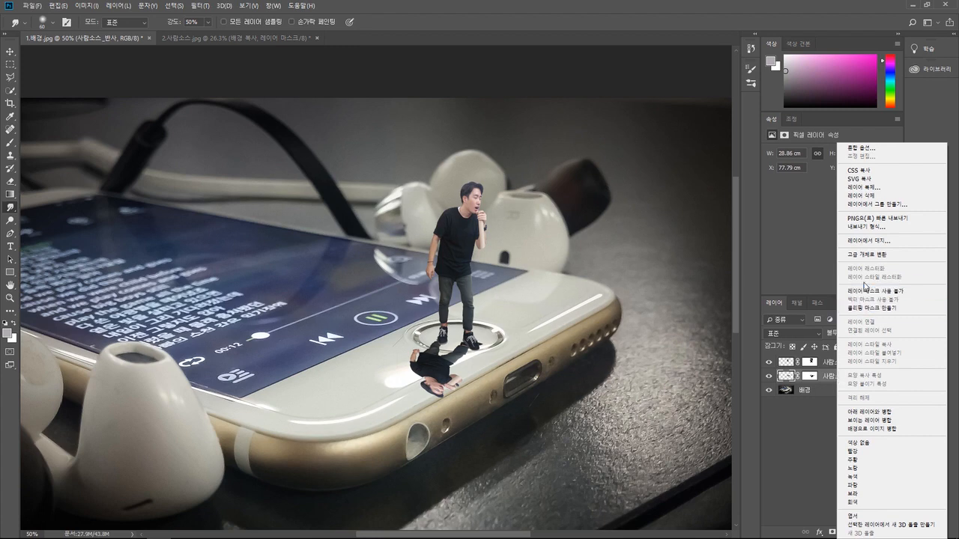
click(869, 255)
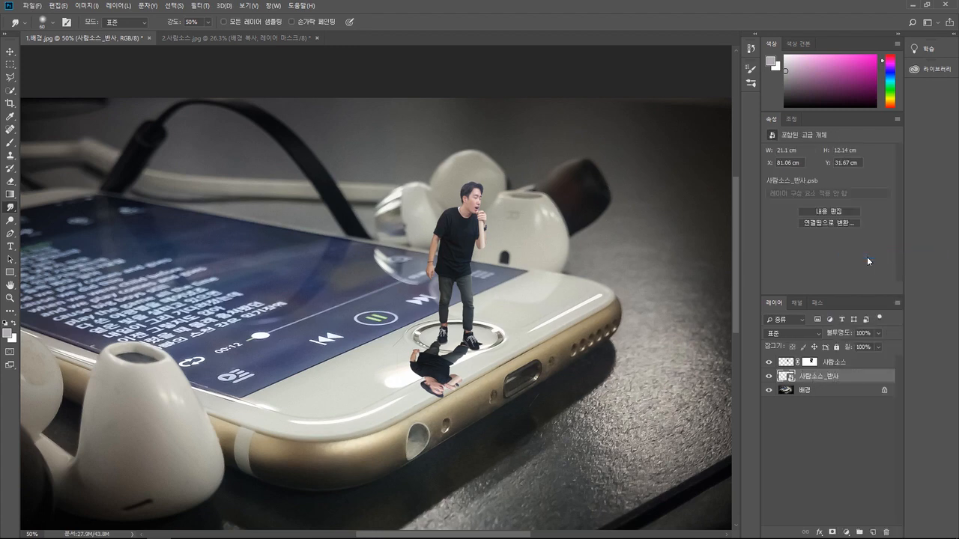
right_click(844, 377)
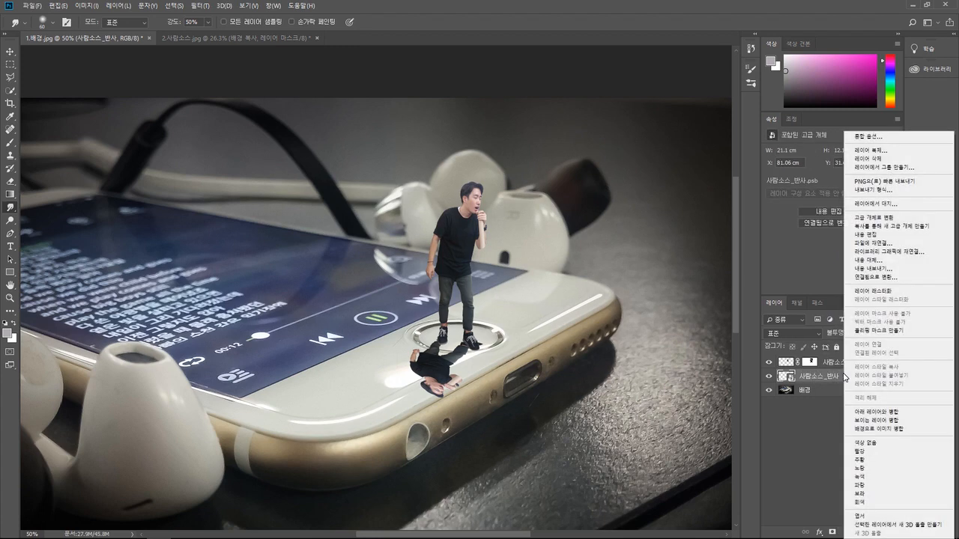
click(876, 292)
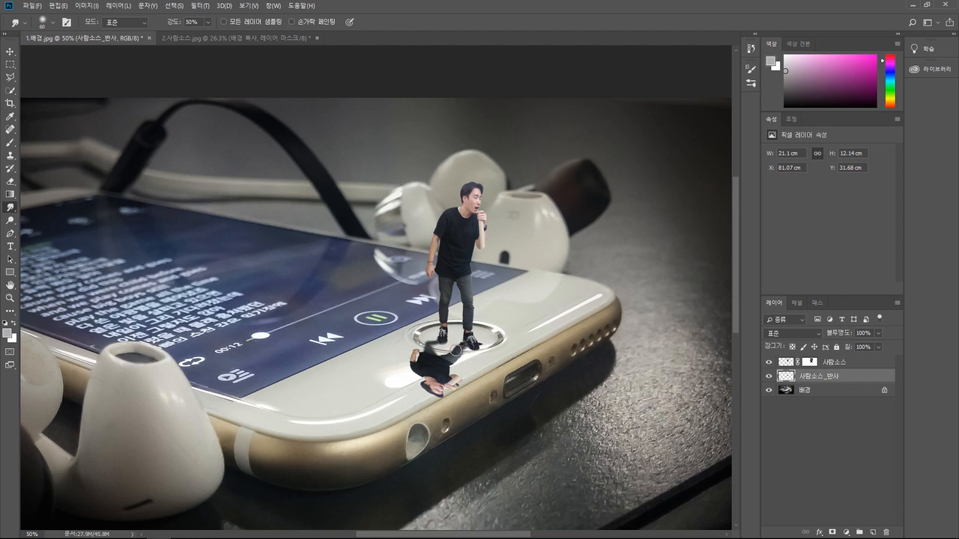
Smudge the reflection's head and body at 50% strength with a size 60 brush, and reduce the brush to 25
drag(453, 381, 411, 411)
mouse_move(423, 375)
mouse_down()
mouse_move(415, 358)
mouse_move(416, 381)
mouse_move(424, 346)
mouse_up()
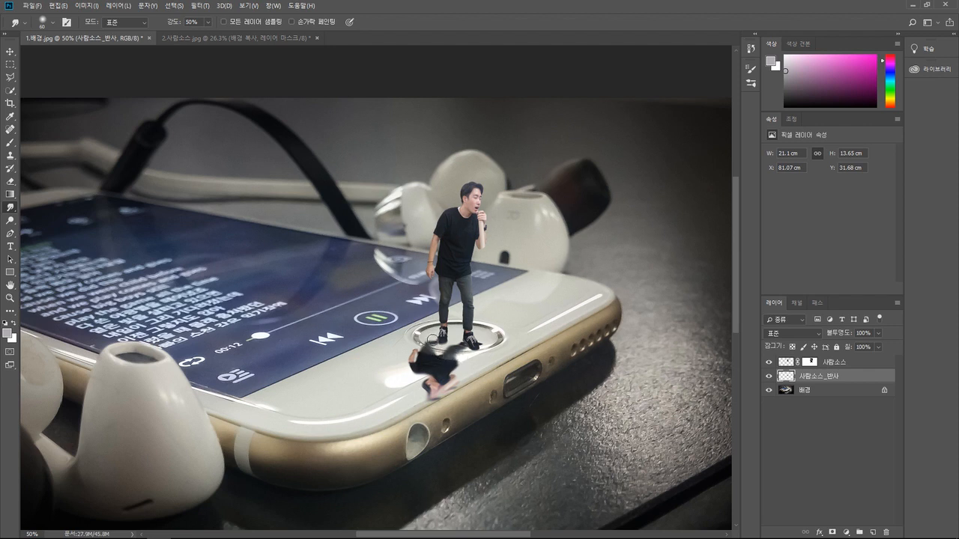
key(bracketleft)
key(bracketleft)
Lower the 사람소스_반사 layer's opacity to 51% and add a layer mask to it
click(878, 334)
drag(878, 346, 855, 349)
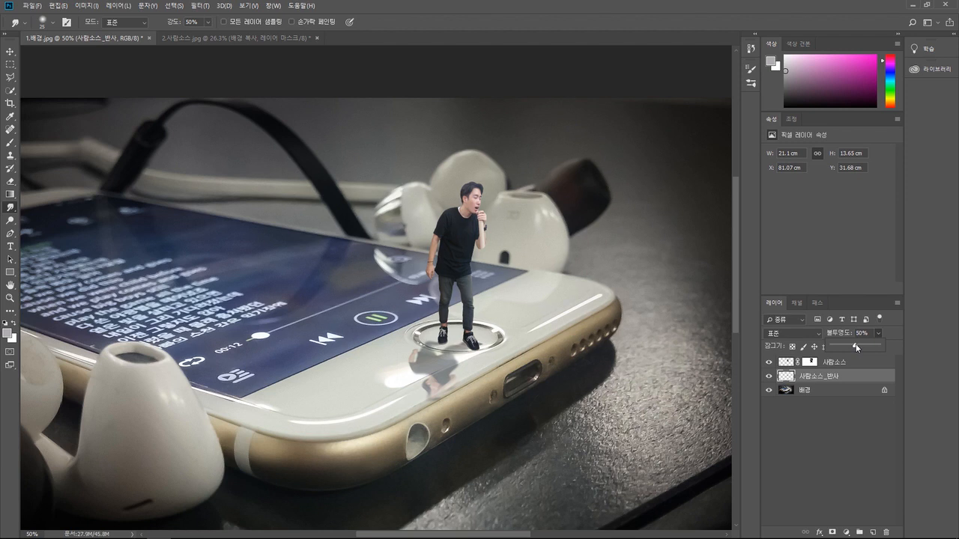
click(831, 532)
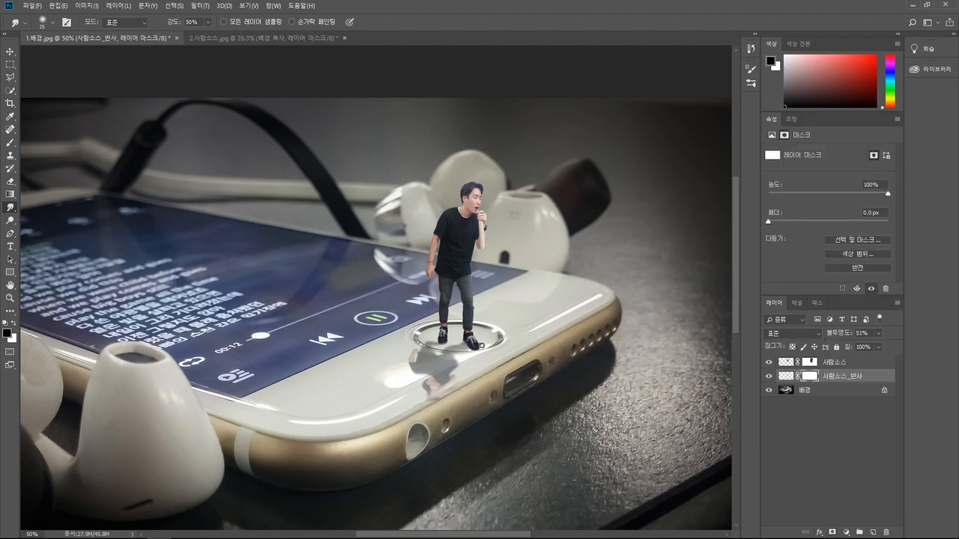
Fade the far end of the reflection on its mask with a black brush at 60% opacity
click(10, 142)
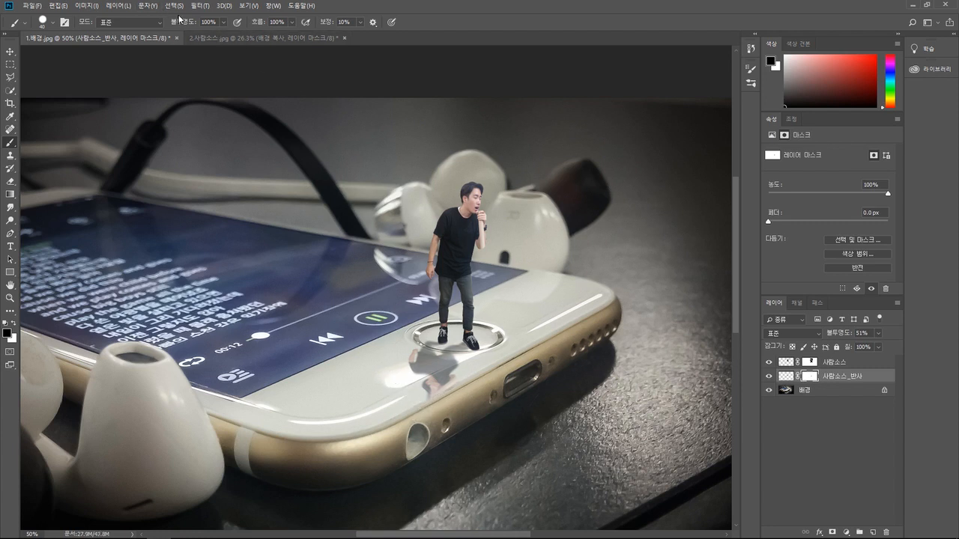
click(222, 23)
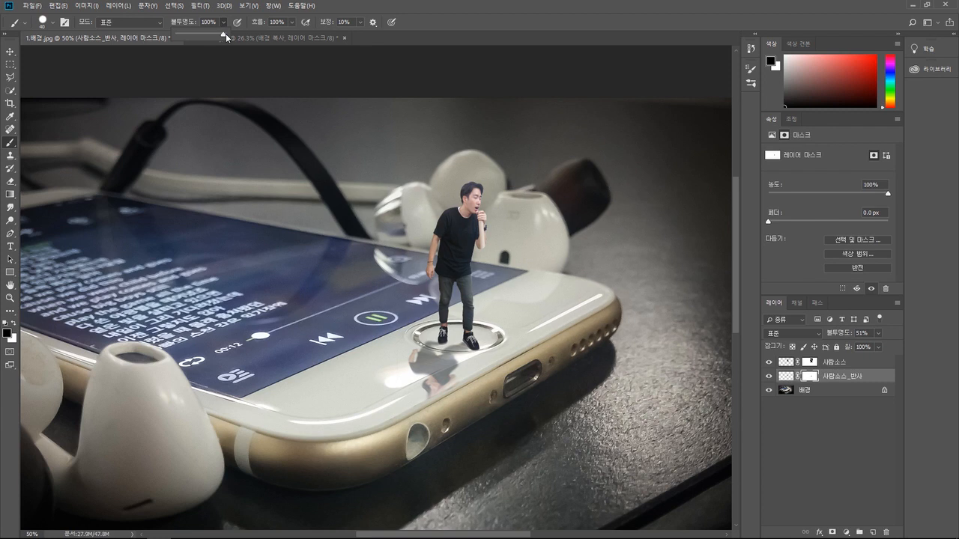
drag(223, 37, 207, 37)
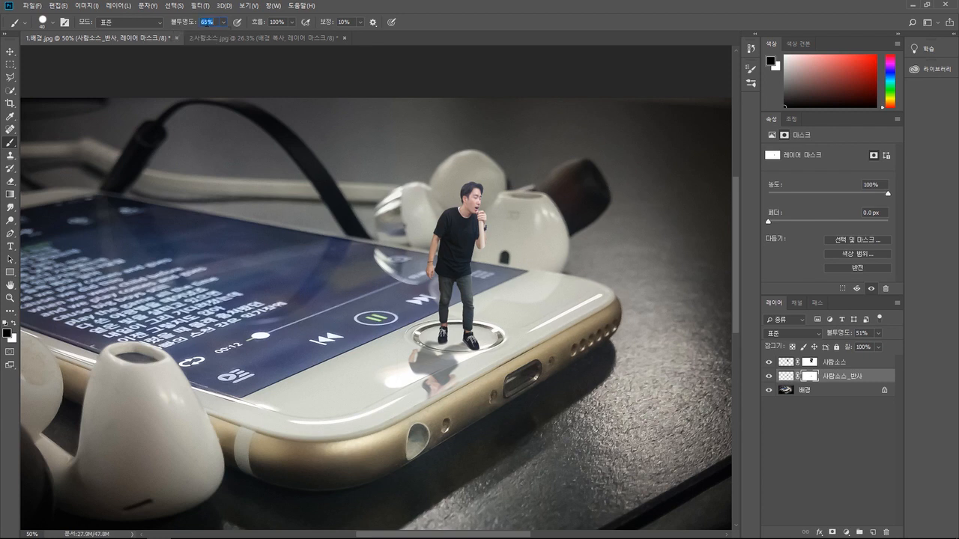
text(60)
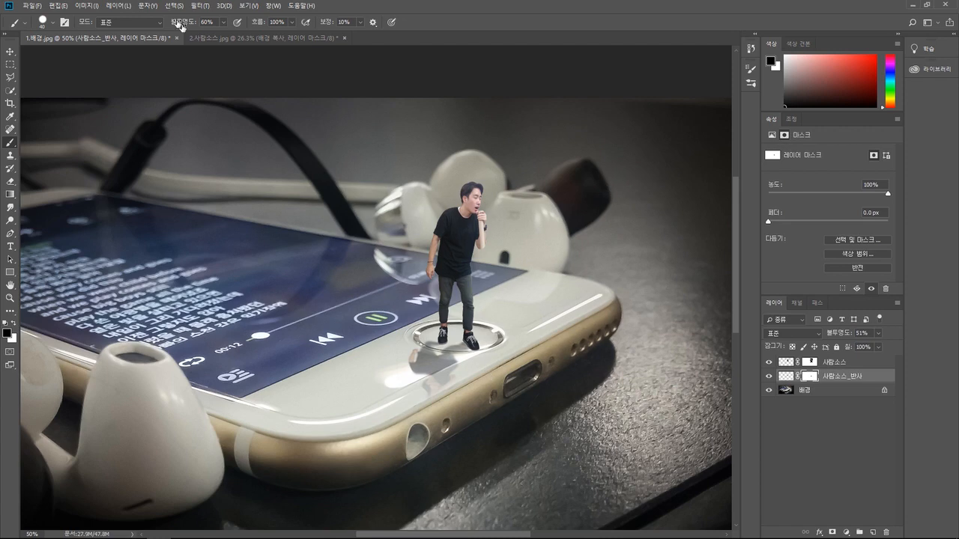
Open the microphone image 3.마이크.png from the 소스 folder
click(32, 6)
click(50, 33)
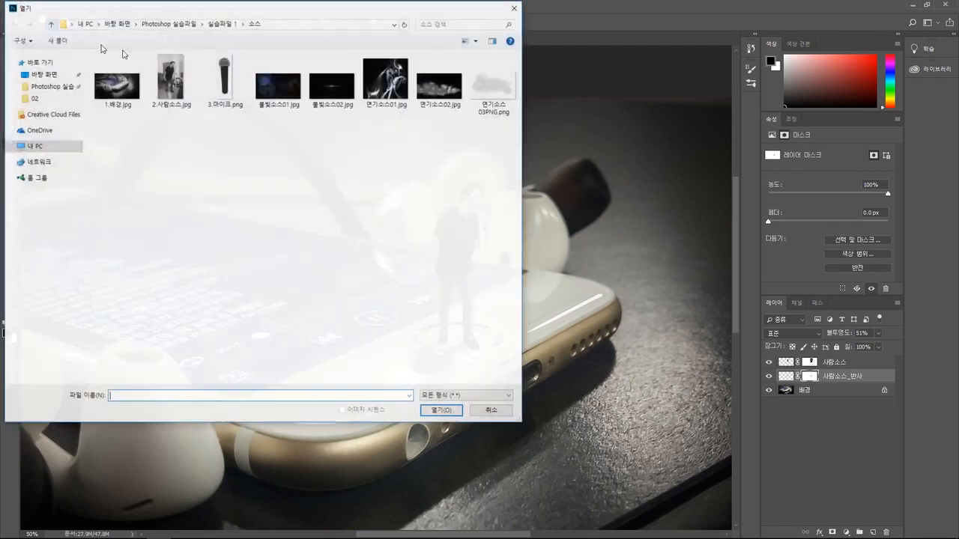
double_click(225, 76)
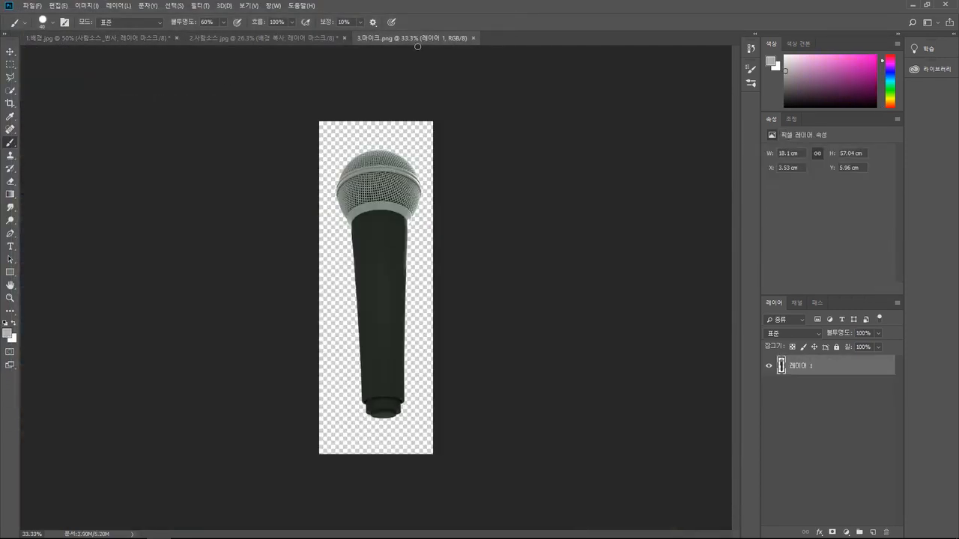
Copy the entire microphone image into the 1.배경.jpg document and move it to the left of the man
click(11, 63)
drag(286, 100, 430, 417)
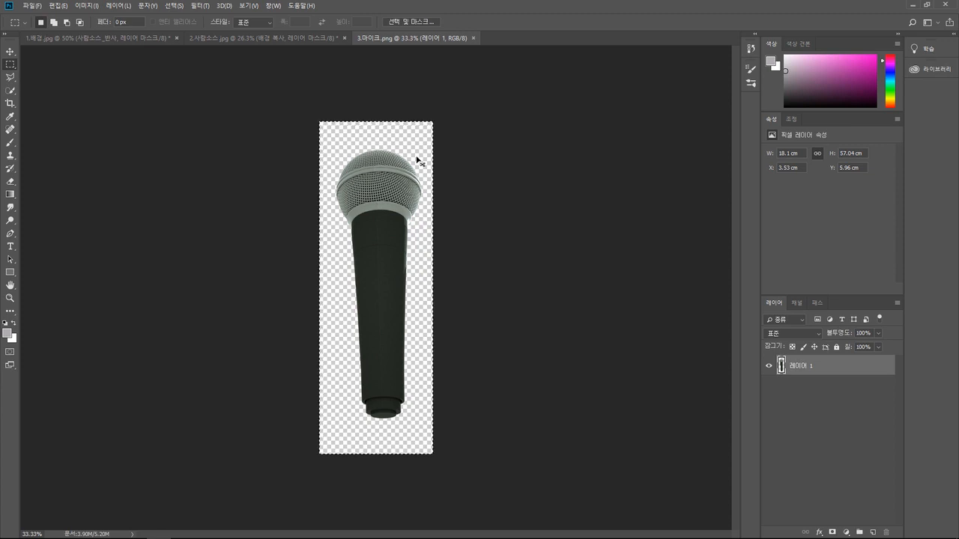
click(111, 33)
key(ctrl+v)
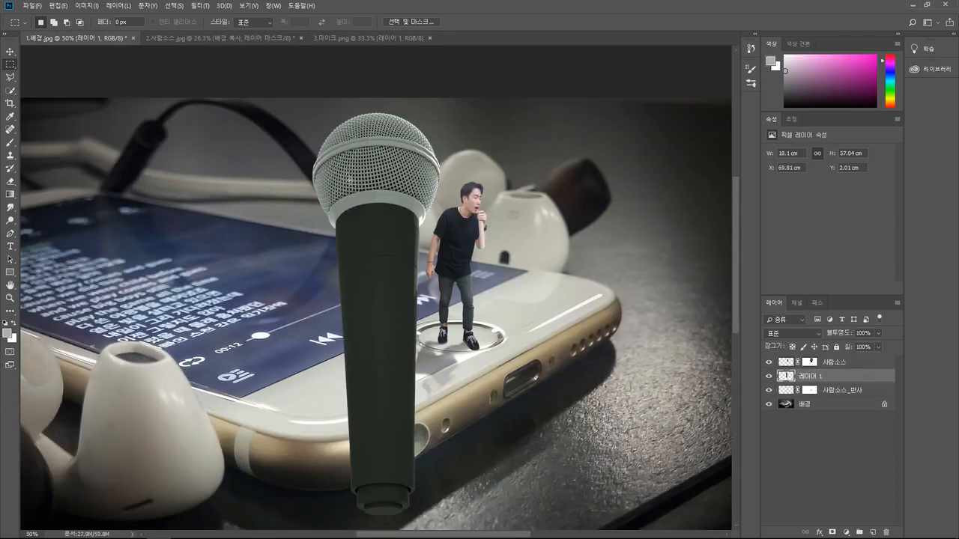
click(10, 51)
drag(397, 209, 346, 228)
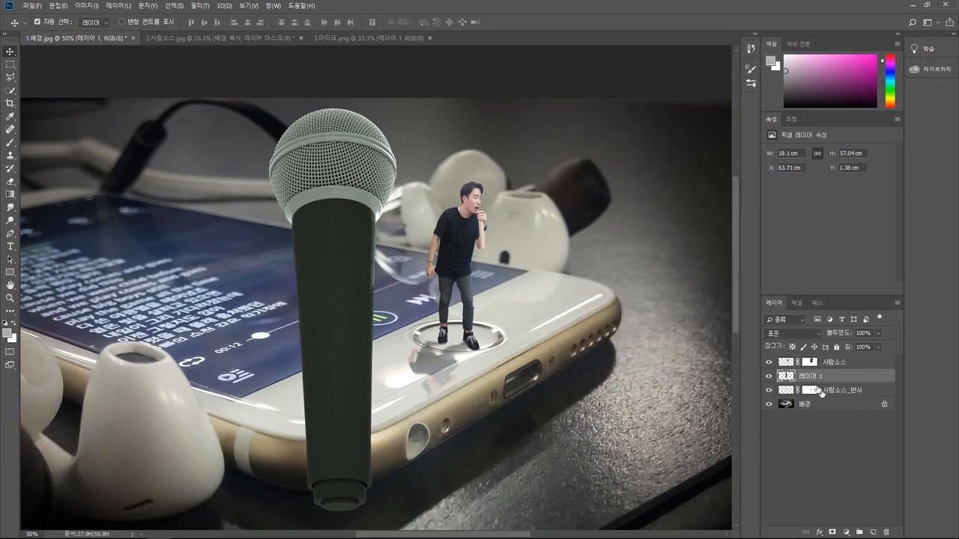
Rename the microphone layer as 마이크소스 and move it above the 사람소스 layer
double_click(810, 376)
text(미)
key(Return)
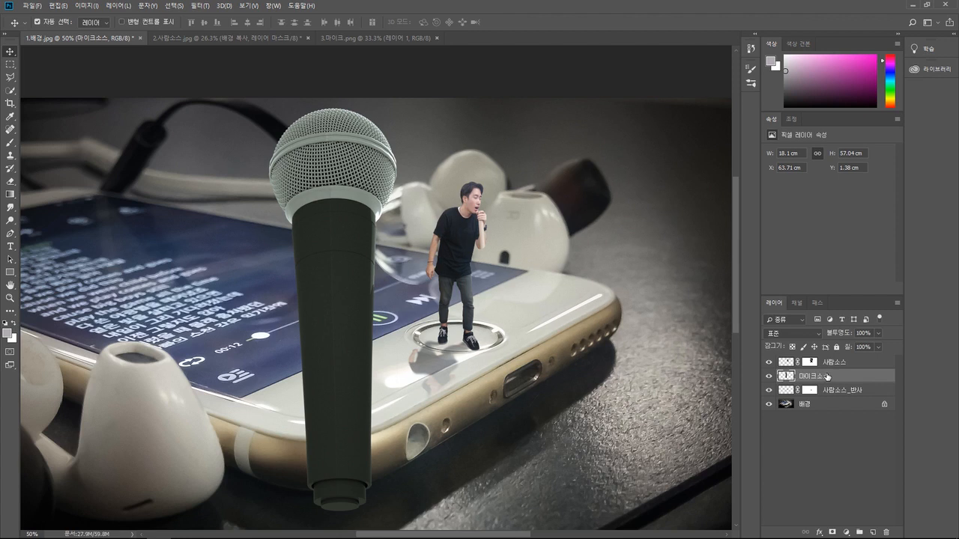
drag(831, 376, 831, 362)
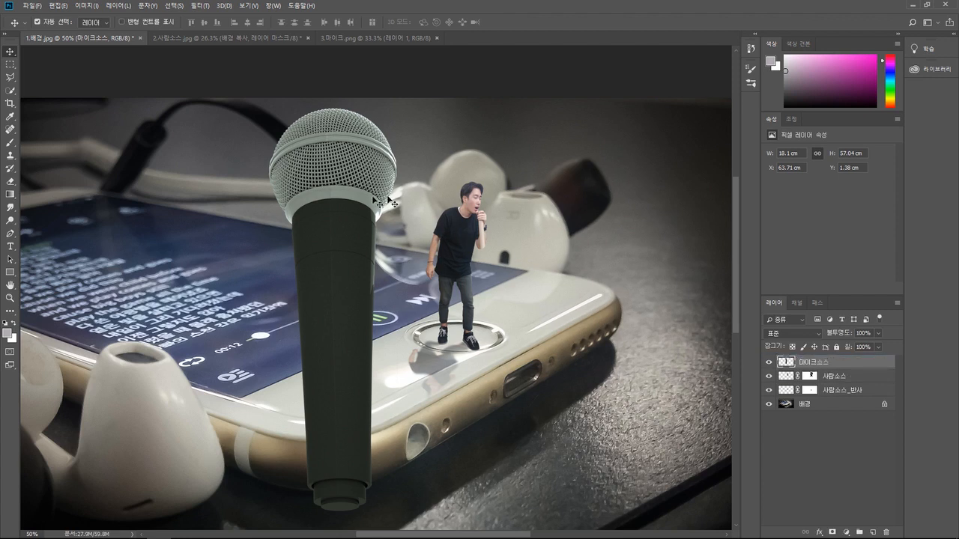
Scale the microphone down to about 5.7% and place it at the man's raised hand
key(ctrl+t)
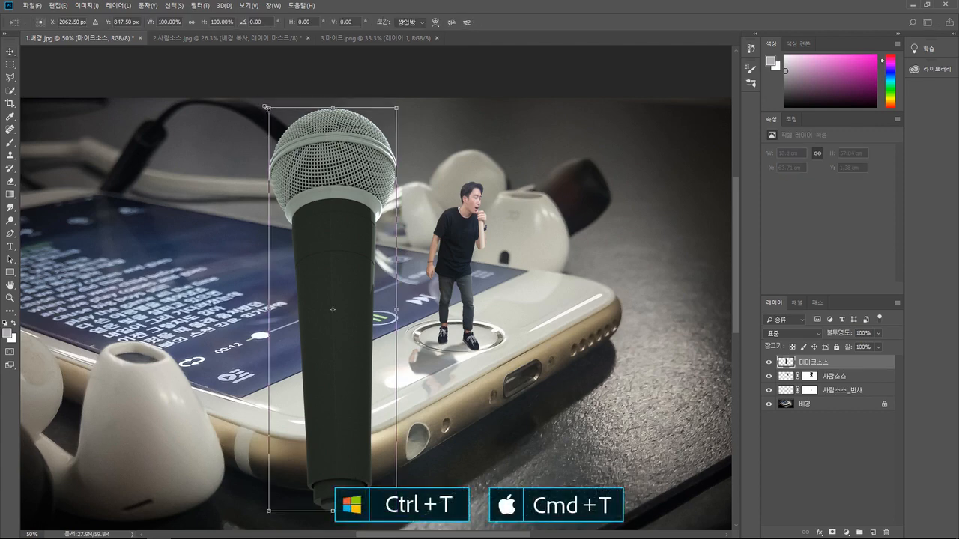
drag(266, 108, 482, 215)
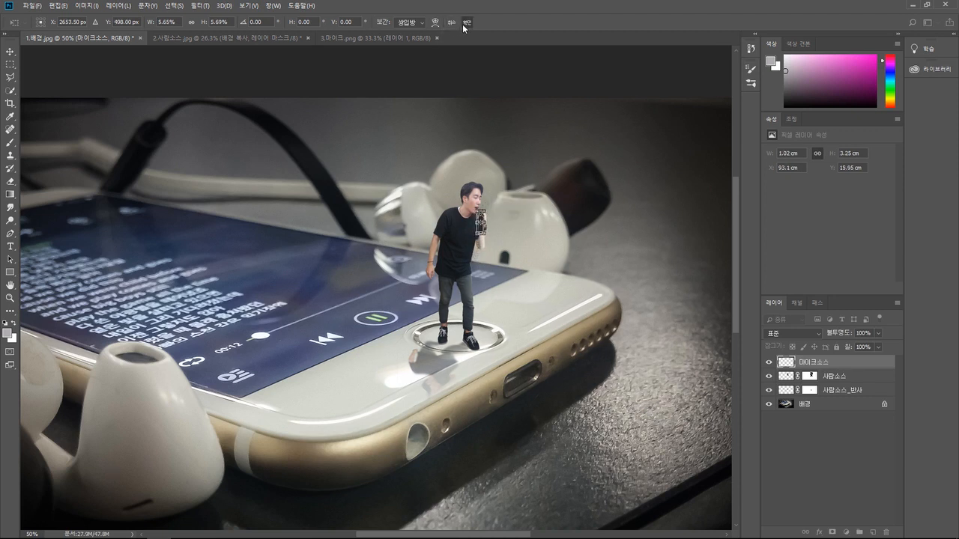
click(463, 22)
Rotate the microphone about 3 degrees counterclockwise and move it up to the man's mouth so its head rises above his fist
click(10, 297)
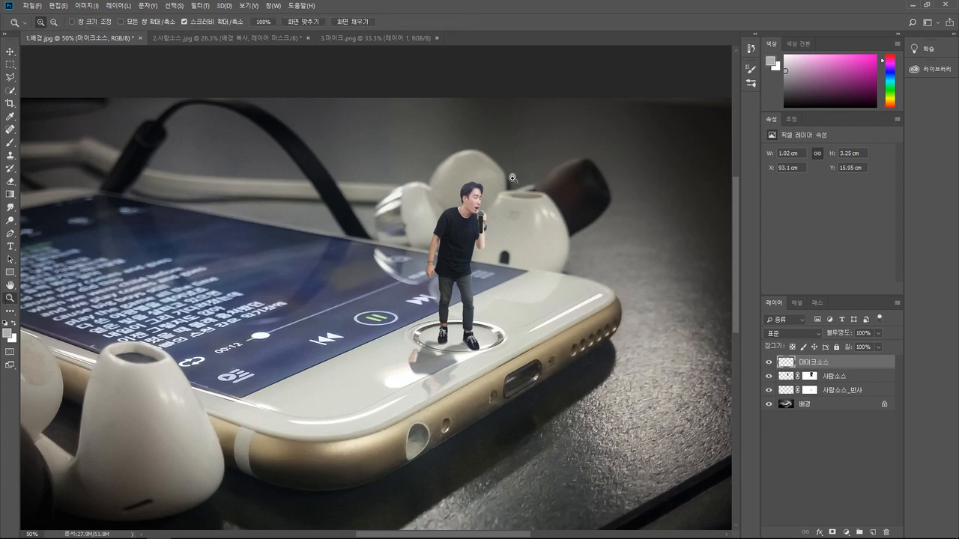
click(480, 222)
click(480, 222)
click(480, 223)
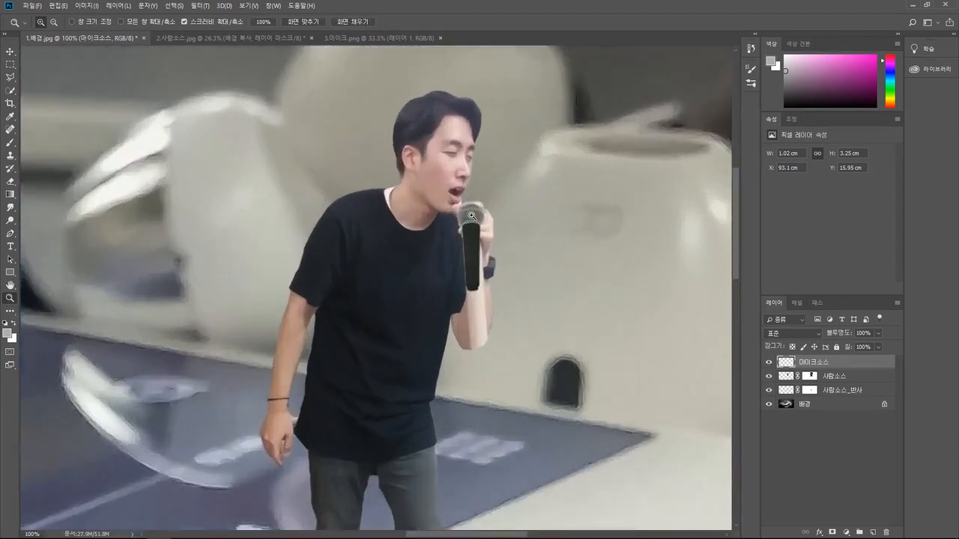
click(10, 51)
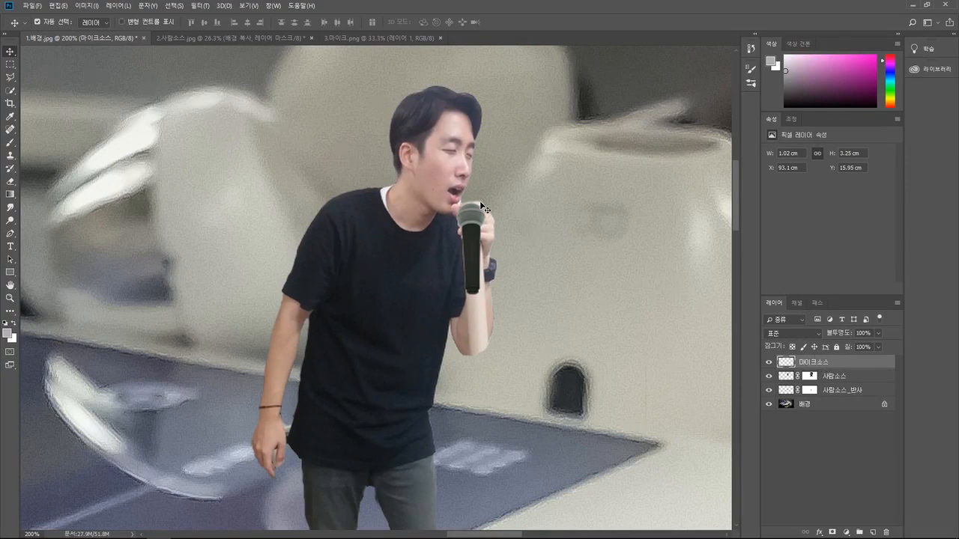
key(ctrl+t)
drag(490, 196, 485, 187)
drag(474, 233, 474, 219)
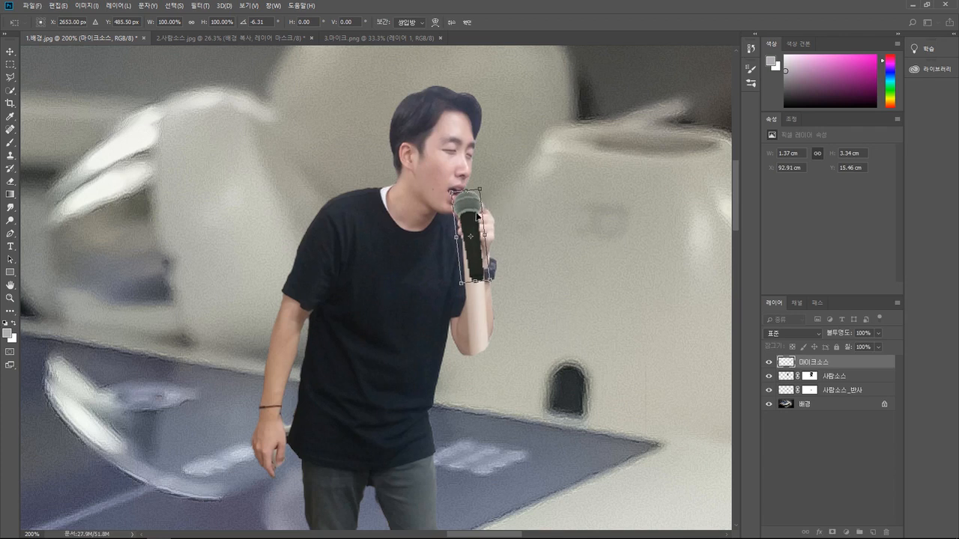
drag(482, 180, 485, 178)
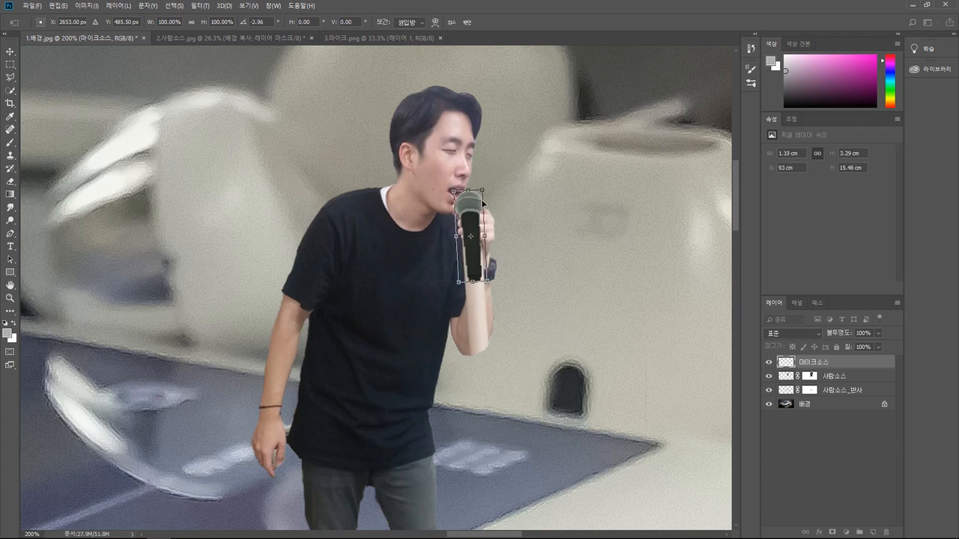
key(Return)
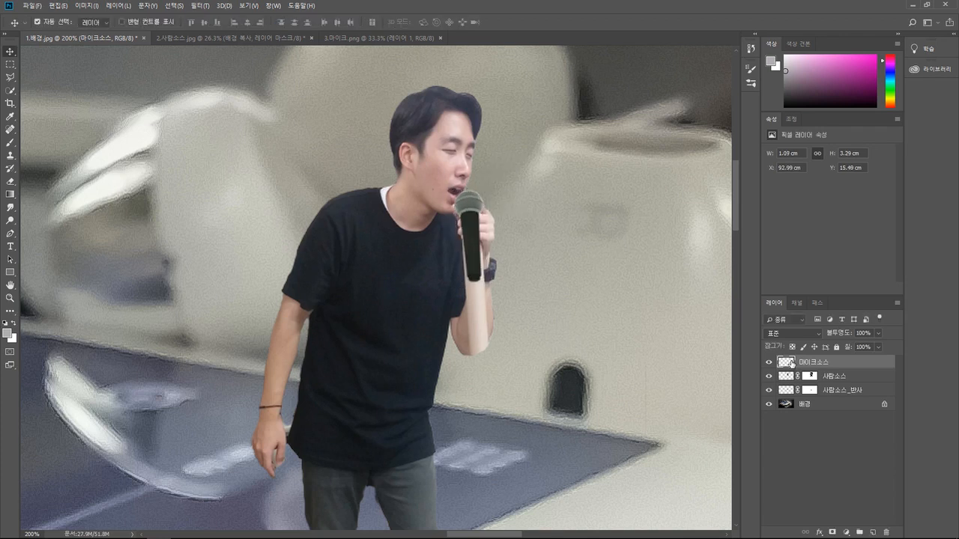
With the microphone hidden, select only the man's raised hand on the 사람소스 layer and copy it to a new layer
click(788, 377)
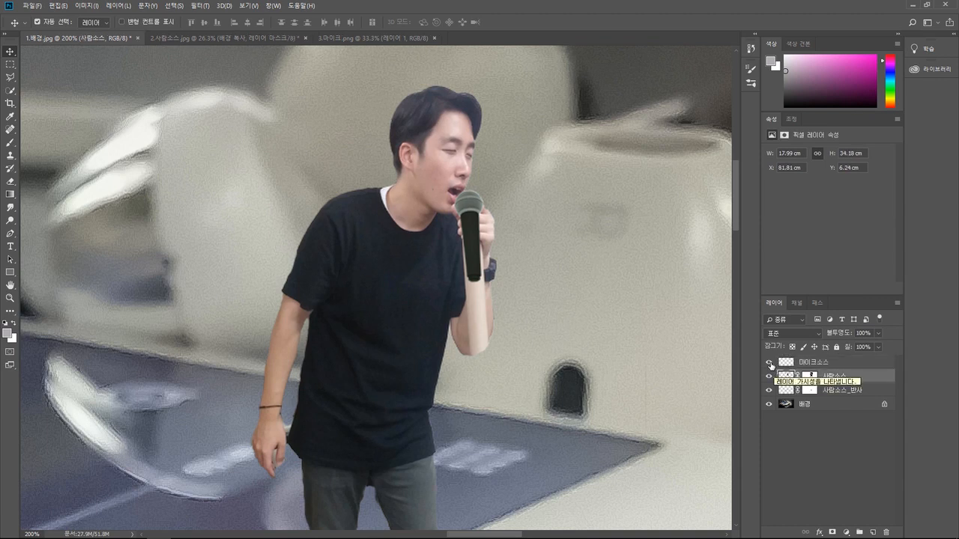
click(769, 363)
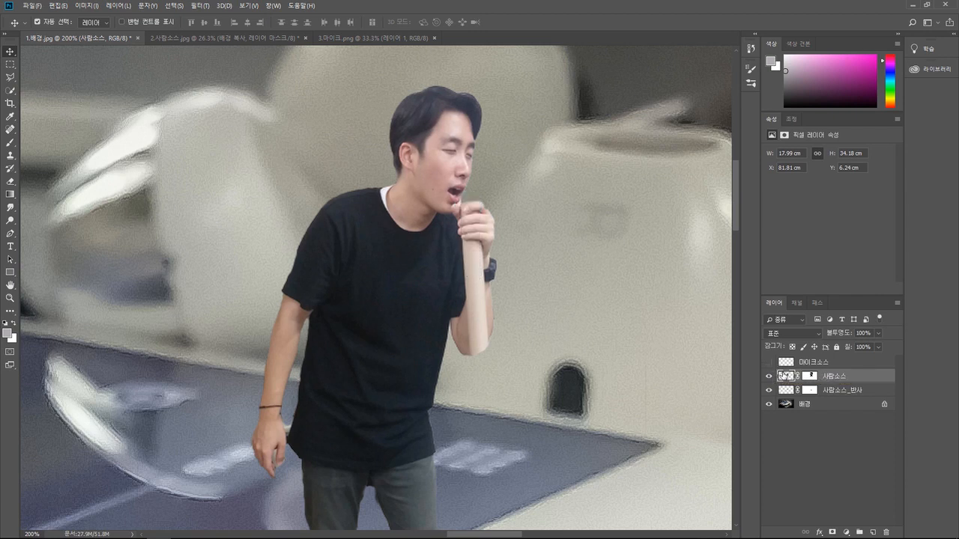
click(11, 91)
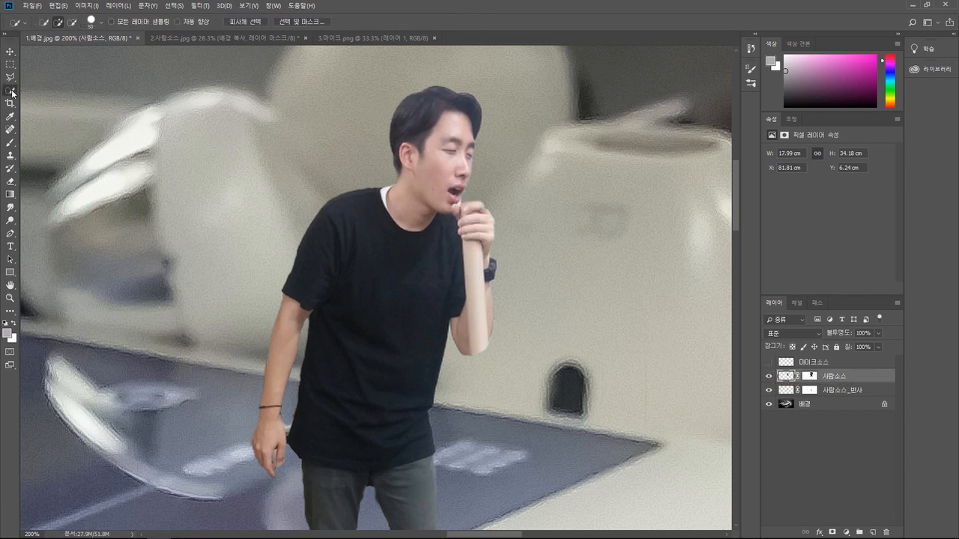
key(bracketleft)
key(bracketleft)
mouse_move(471, 208)
mouse_down()
mouse_move(471, 233)
mouse_move(454, 209)
mouse_up()
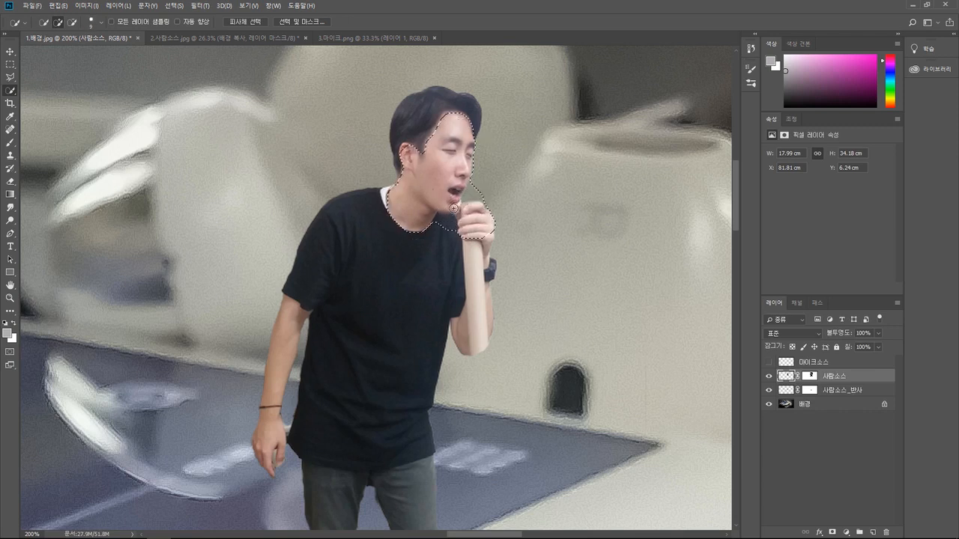
key(alt)
mouse_move(473, 139)
mouse_down()
mouse_move(398, 199)
mouse_move(389, 225)
mouse_move(413, 188)
mouse_up()
alt+click(464, 192)
alt+click(482, 199)
click(484, 237)
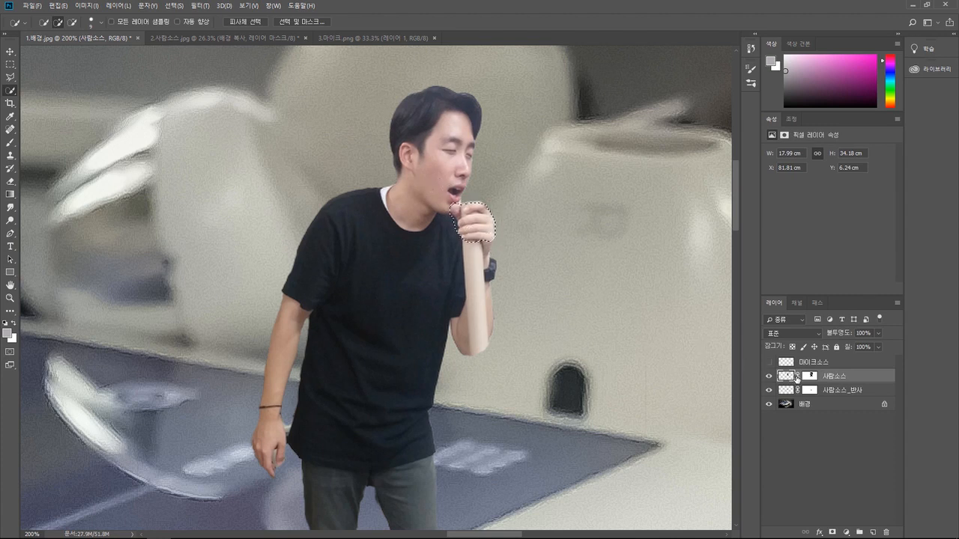
key(ctrl+j)
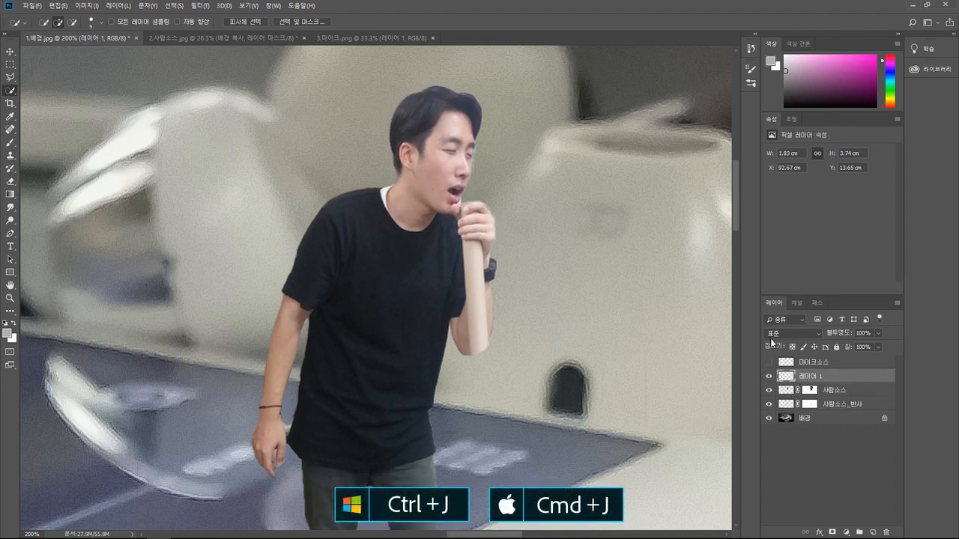
click(12, 52)
drag(480, 232, 522, 212)
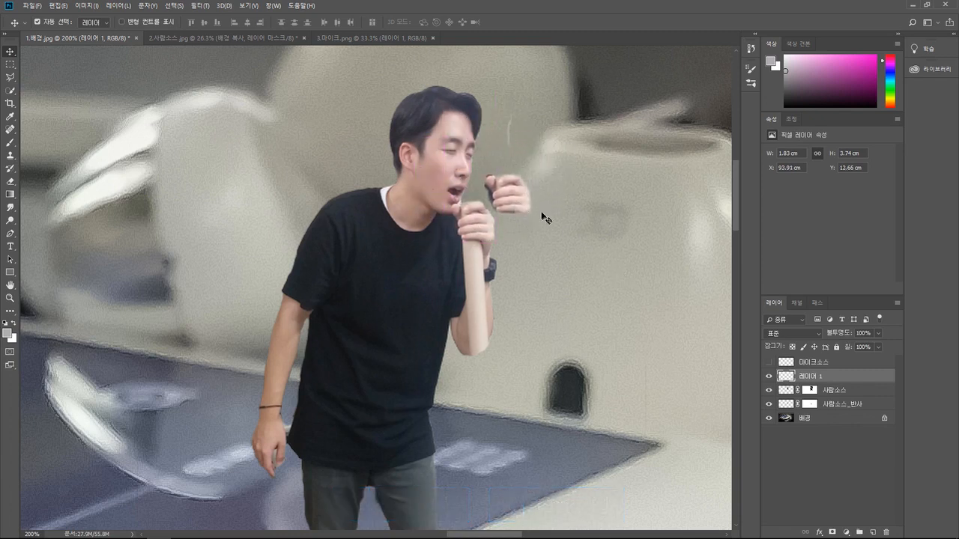
key(ctrl+z)
Move the copied hand layer above the redisplayed 마이크소스 layer and rename it 손
drag(800, 379, 814, 360)
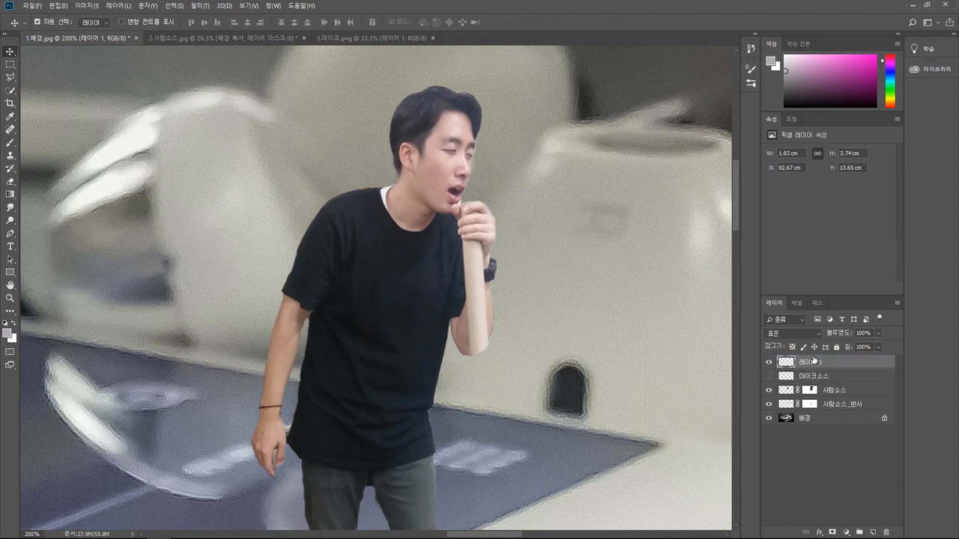
click(769, 377)
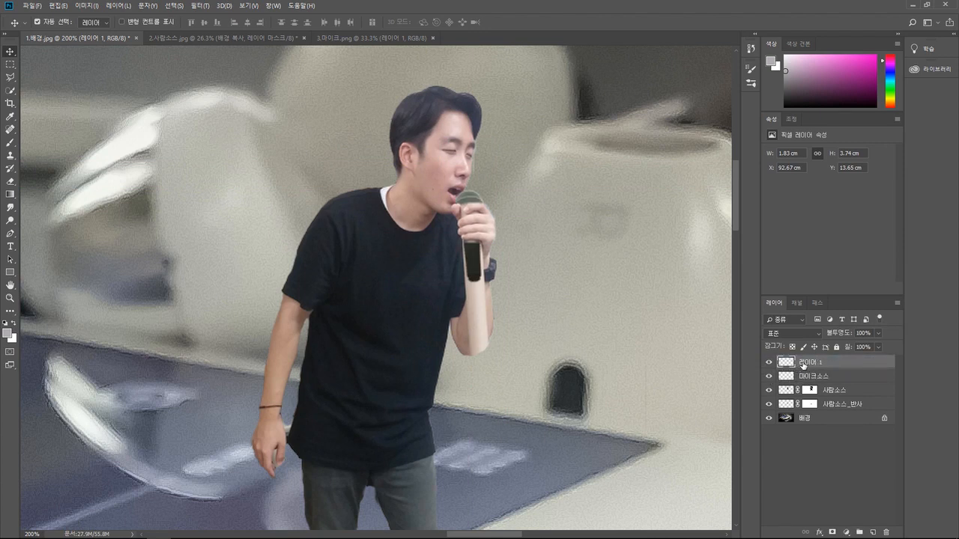
text(손)
key(Return)
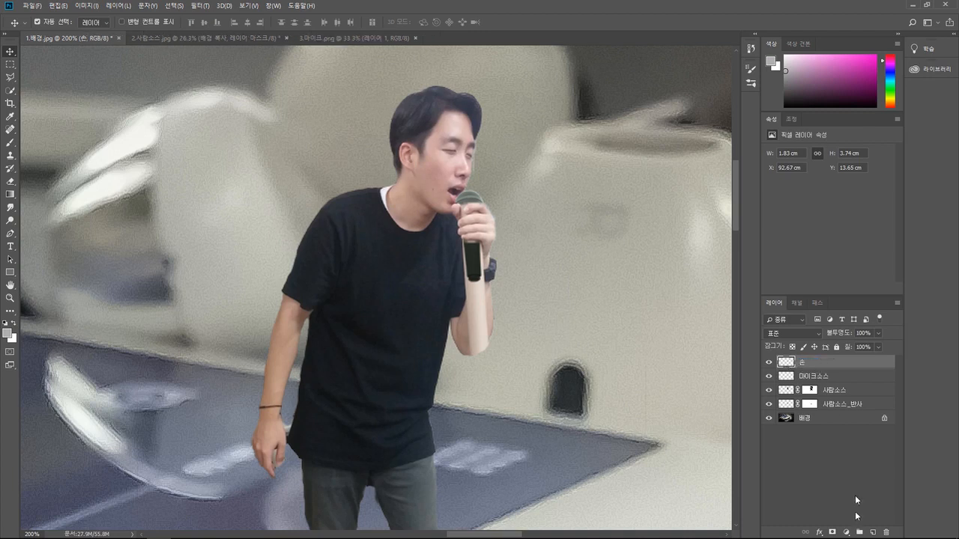
Add a layer mask to the 손 layer and paint it with a small black brush around the fingers to uncover the microphone head
click(833, 532)
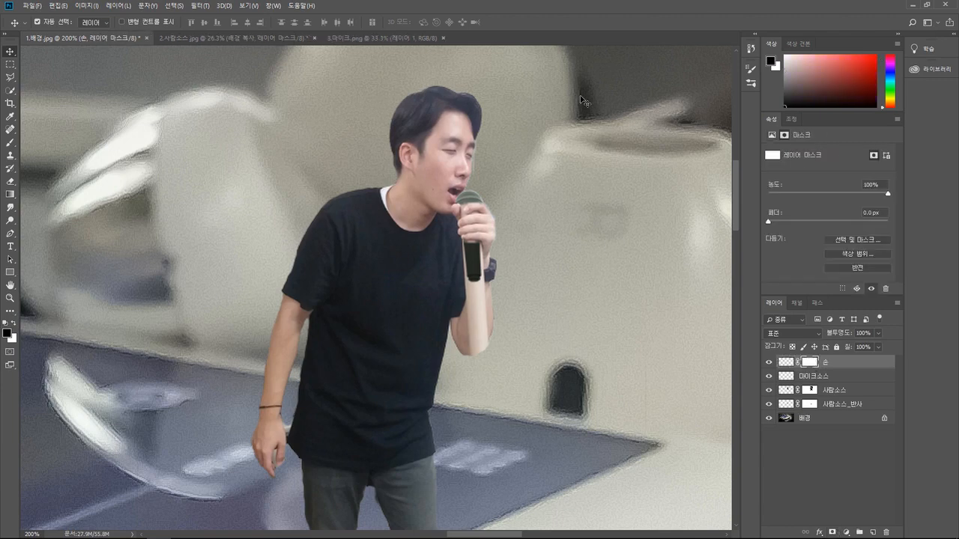
scroll(488, 194, up, 2)
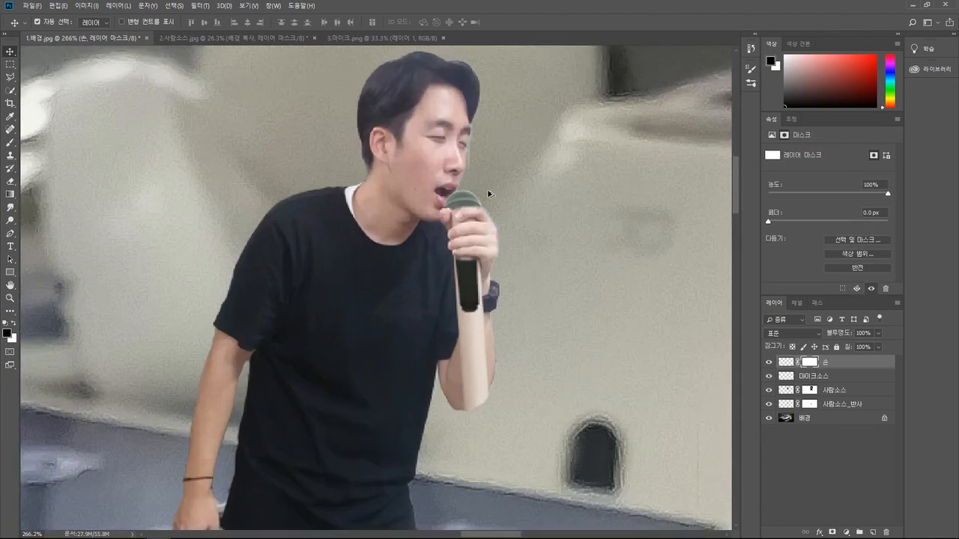
scroll(488, 194, up, 1)
click(11, 143)
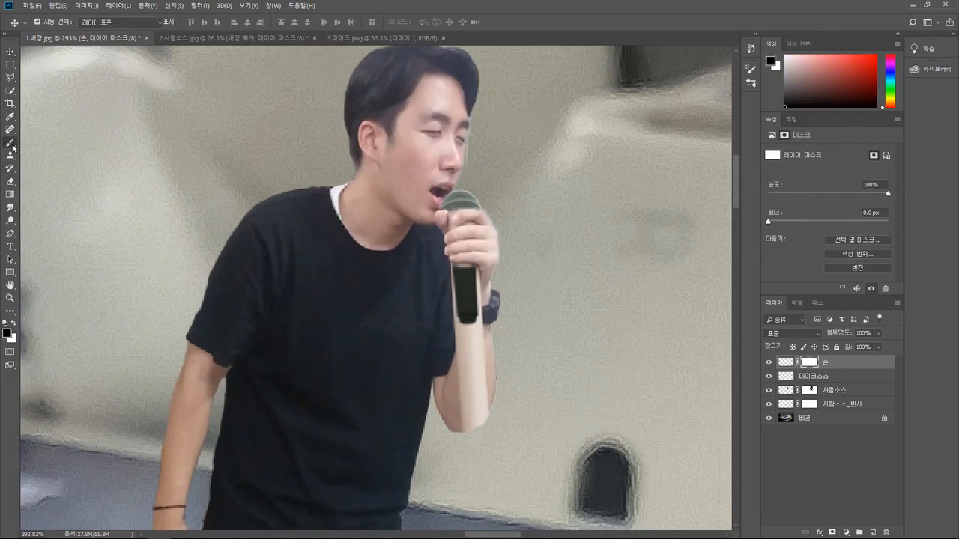
key(bracketleft)
key(bracketleft)
key(bracketleft)
key(bracketleft)
key(bracketleft)
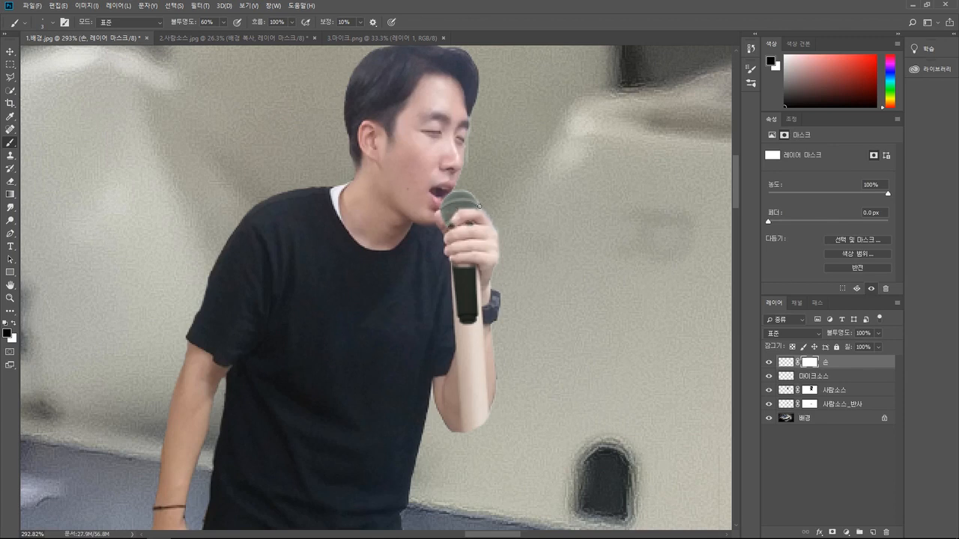
Examine how the hand and microphone fit in the whole composite and up close
key(z)
alt+click(442, 314)
alt+click(442, 315)
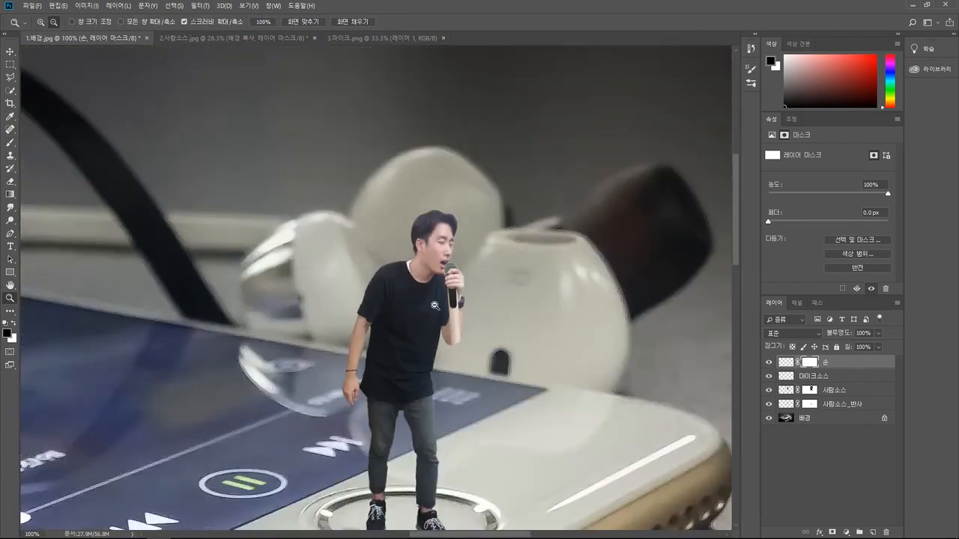
alt+click(443, 315)
alt+click(444, 315)
scroll(435, 286, down, 3)
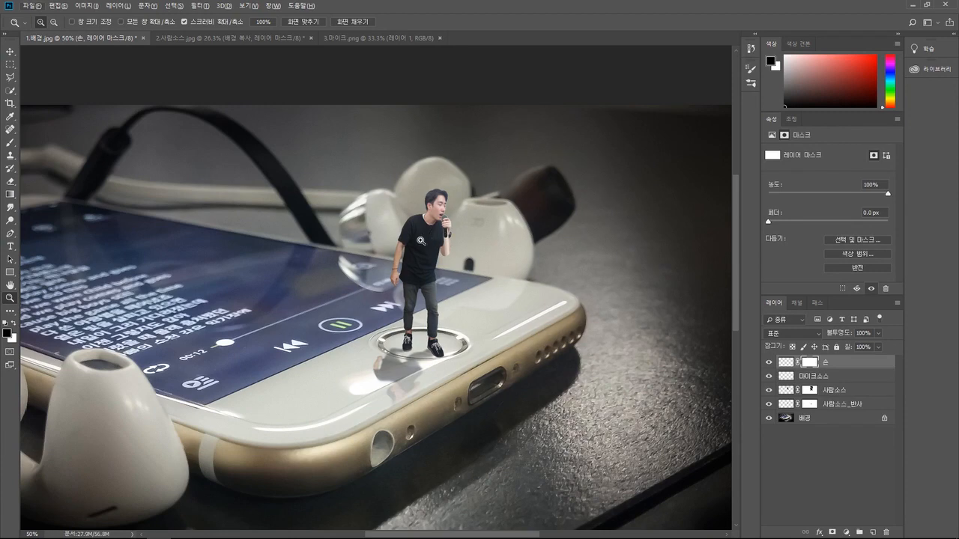
click(444, 241)
click(443, 242)
click(443, 242)
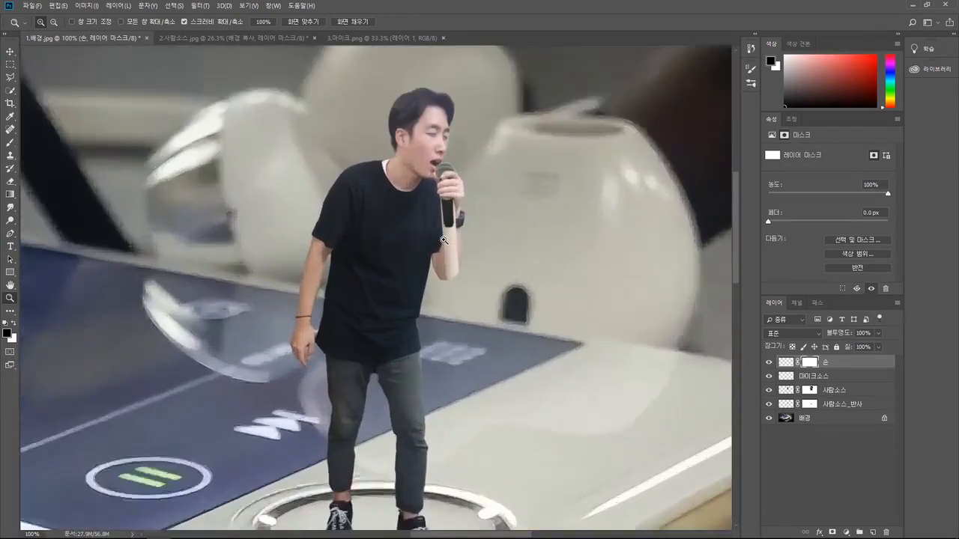
click(443, 241)
On the 사람소스 layer, clone the black shirt fabric over the light stick beside and behind the microphone handle
click(785, 391)
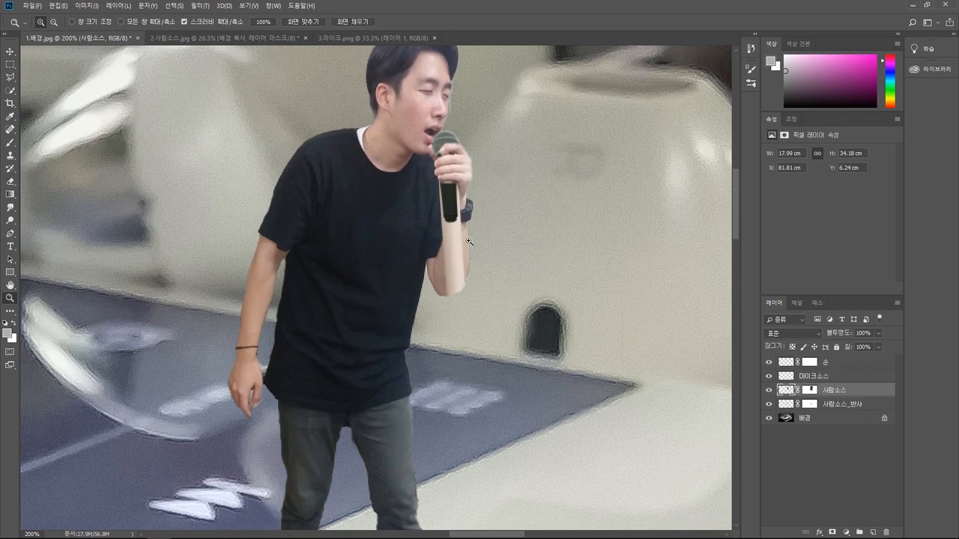
click(769, 376)
click(768, 376)
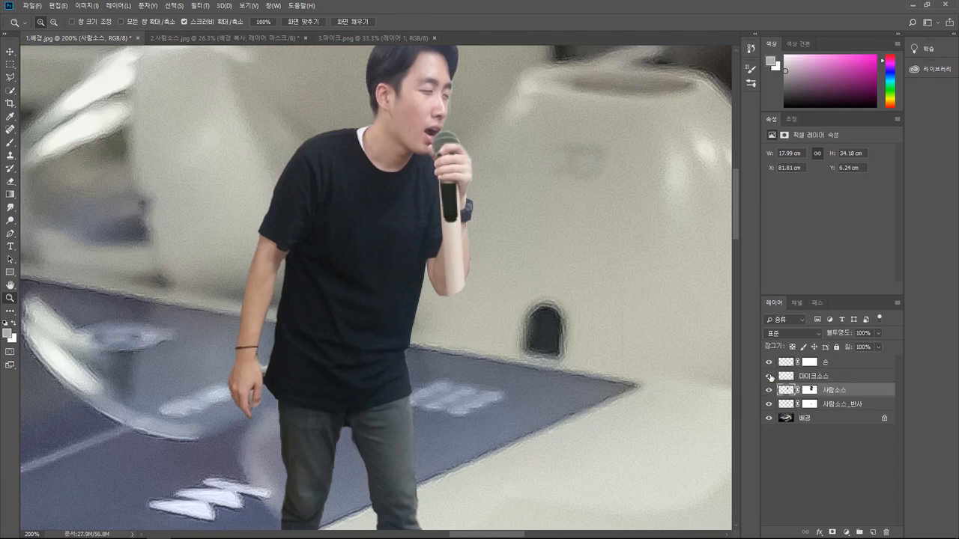
click(769, 376)
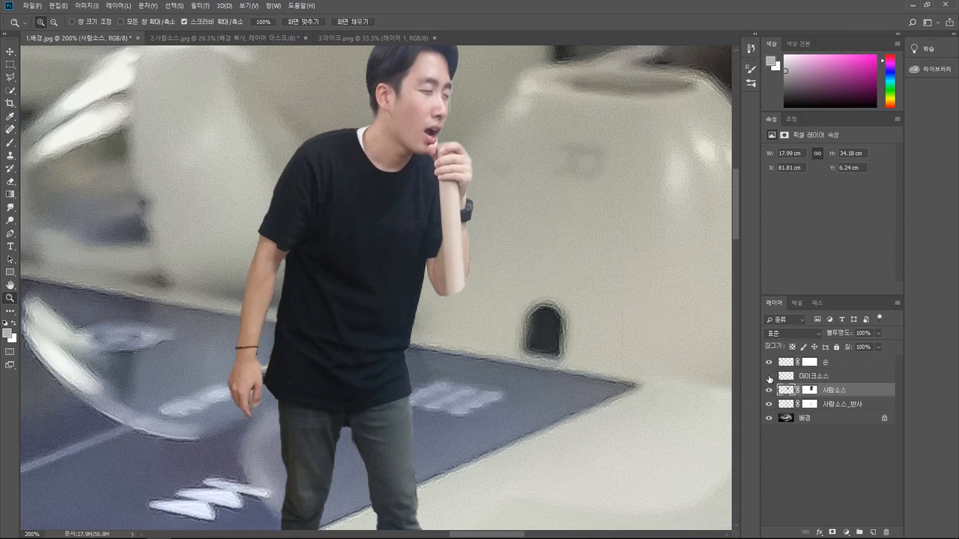
click(769, 376)
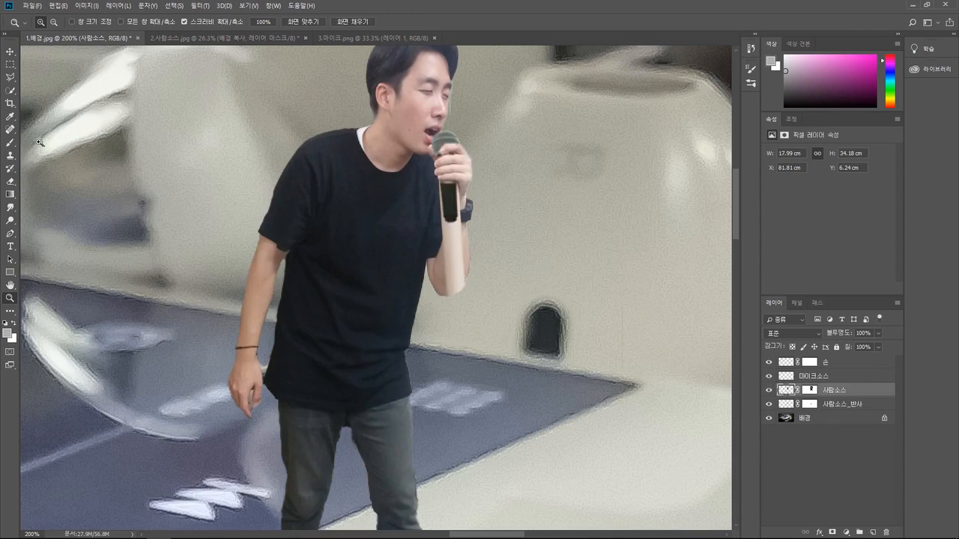
click(11, 156)
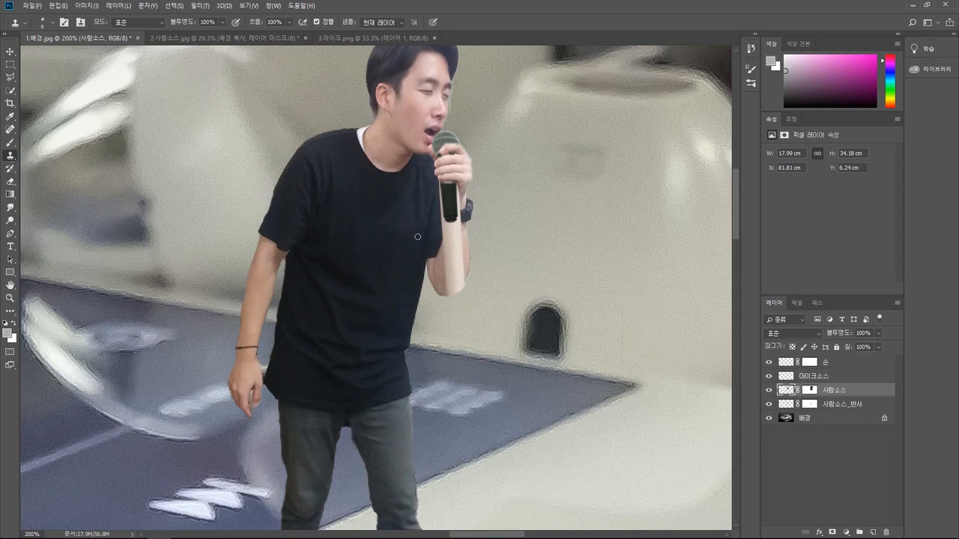
key(alt)
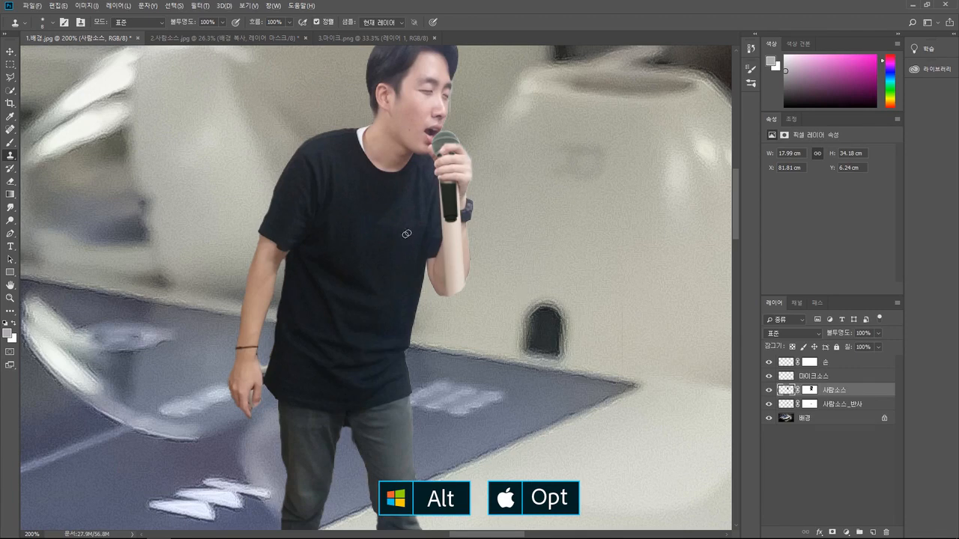
mouse_move(443, 228)
mouse_down()
mouse_move(436, 253)
mouse_move(441, 216)
mouse_move(436, 247)
mouse_up()
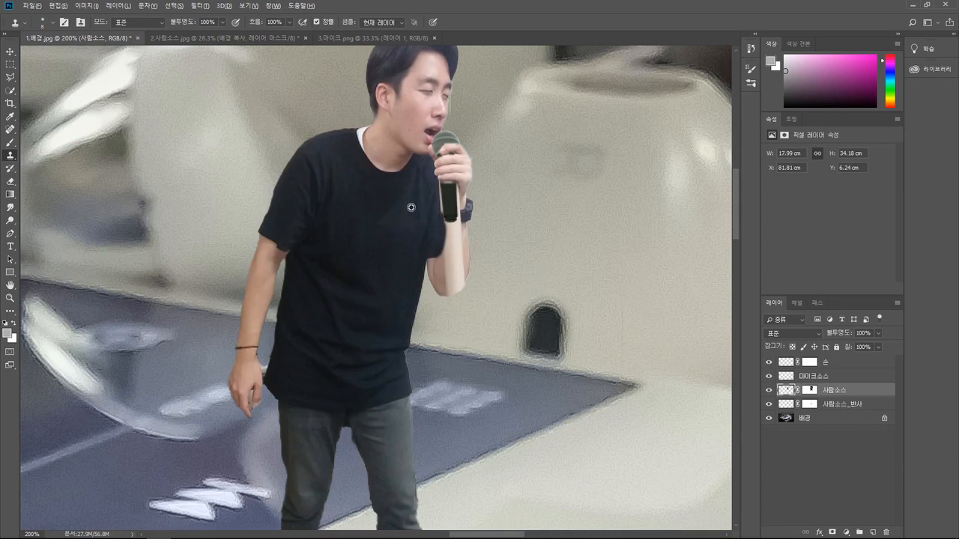
mouse_move(444, 226)
mouse_down()
mouse_move(439, 188)
mouse_move(437, 254)
mouse_move(438, 199)
mouse_up()
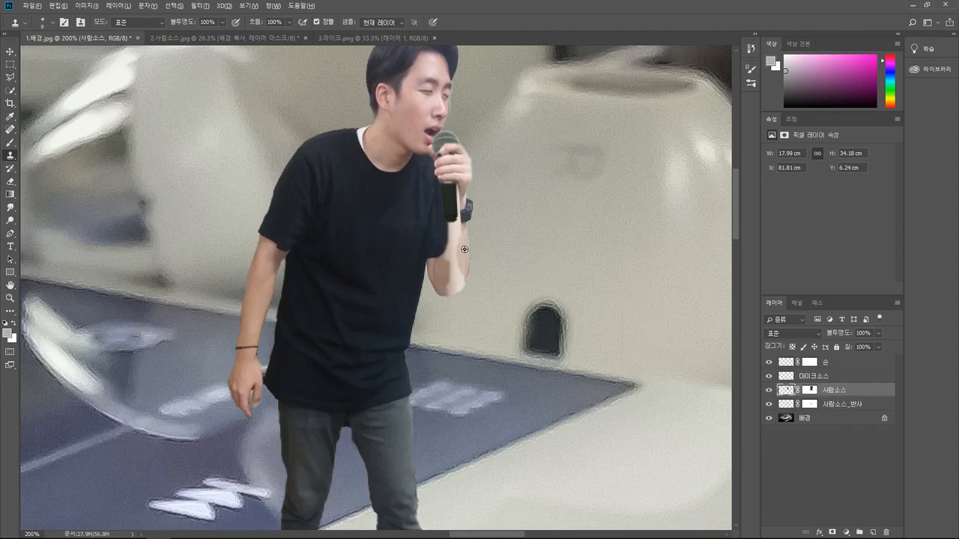
Clone forearm skin over the remaining part of the stick below the microphone
drag(450, 274, 452, 248)
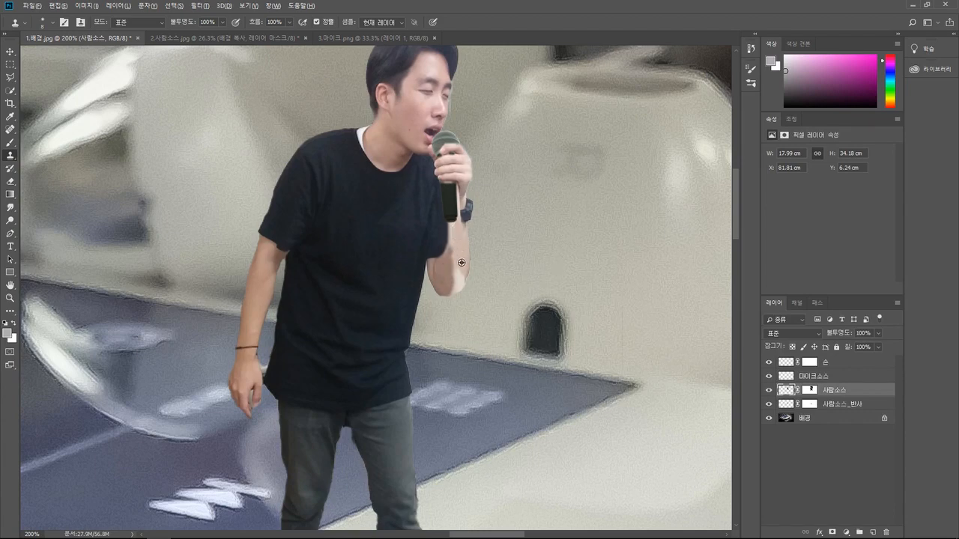
mouse_move(460, 281)
mouse_down()
mouse_move(447, 248)
mouse_move(451, 257)
mouse_up()
alt+click(446, 263)
Sample the forearm's skin tone as the foreground colour and set the brush opacity to 40%
click(10, 116)
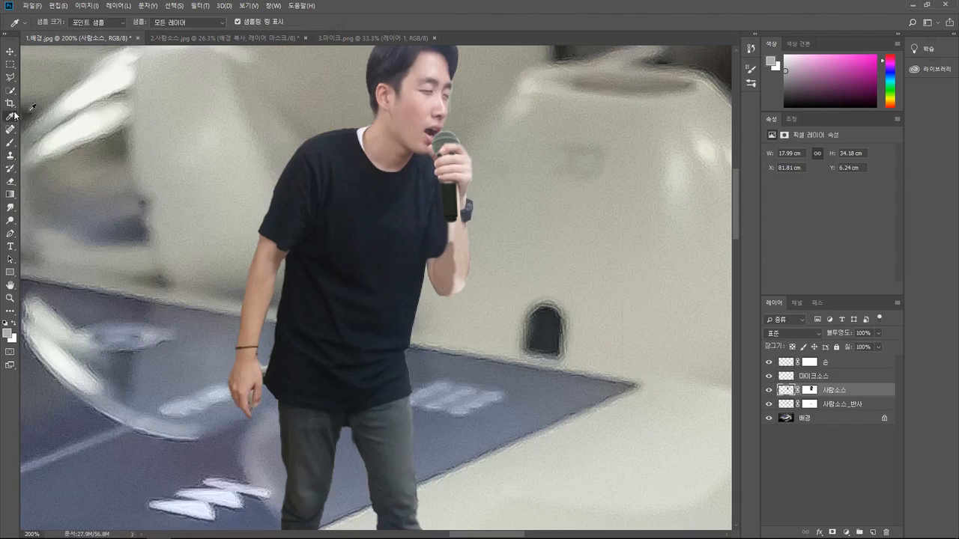
click(462, 247)
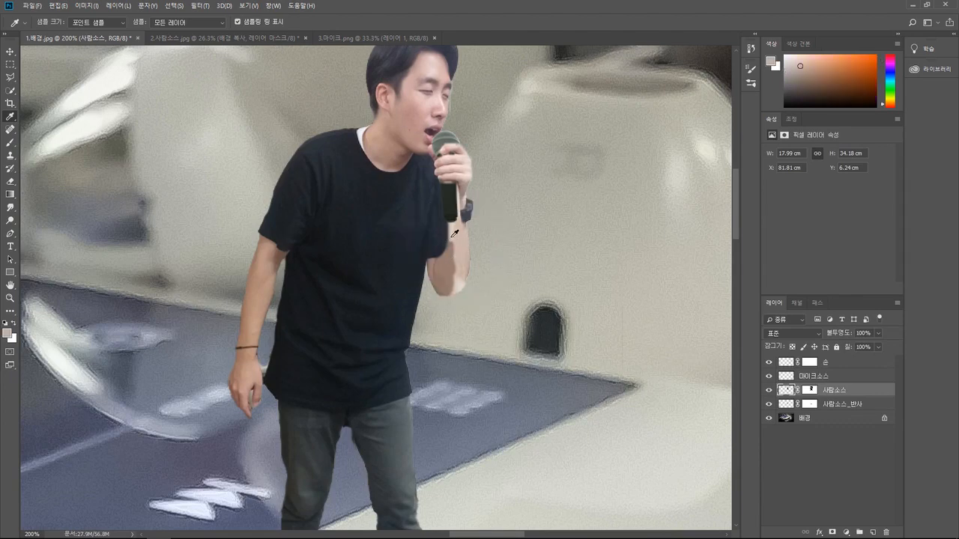
click(10, 142)
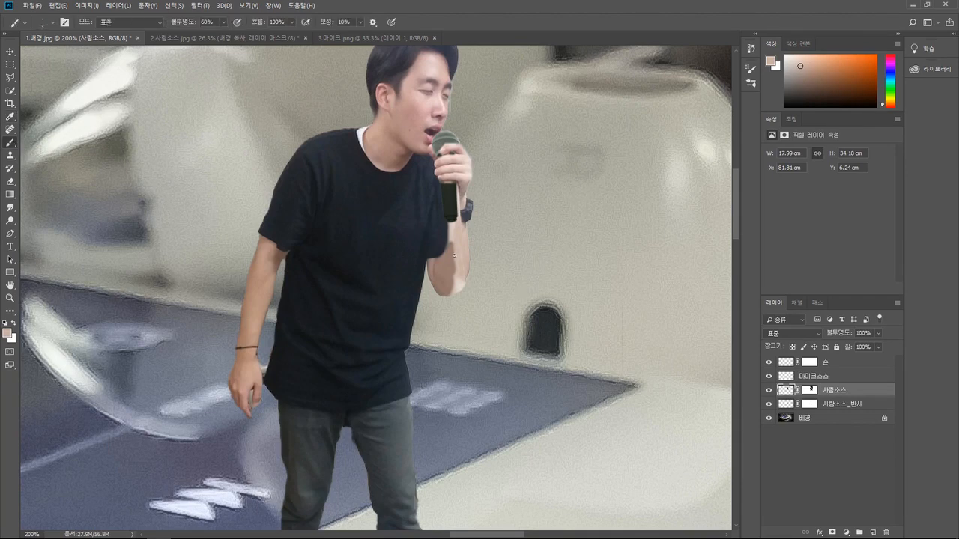
key(bracketright)
key(bracketright)
key(bracketright)
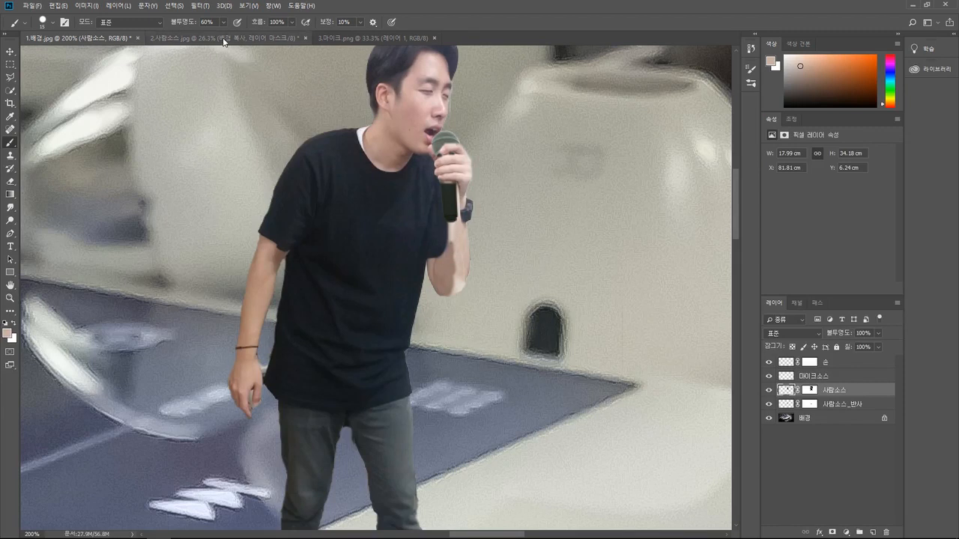
drag(224, 33, 218, 33)
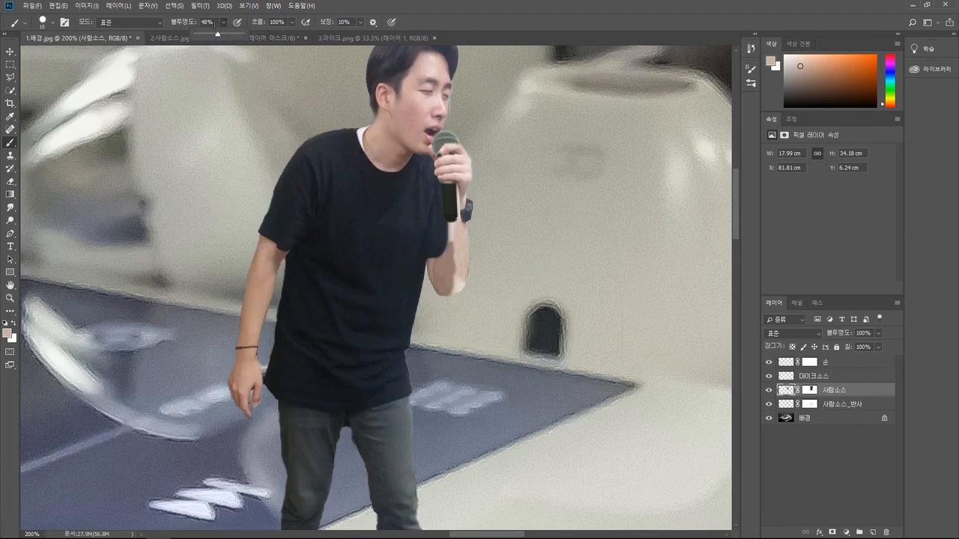
text(4)
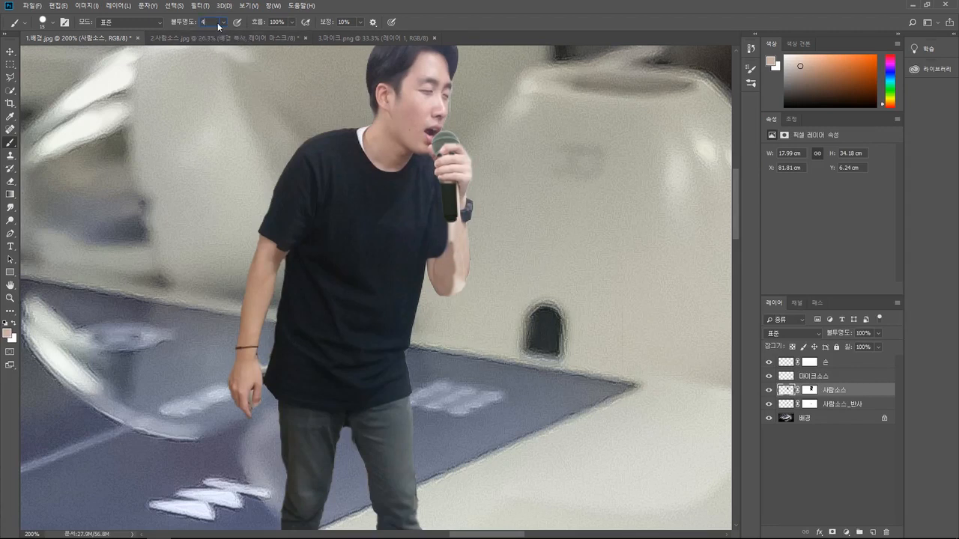
key(Return)
Paint the sampled skin tone over the retouched forearm on the 사람소스 layer with a soft round 10 px brush
click(66, 25)
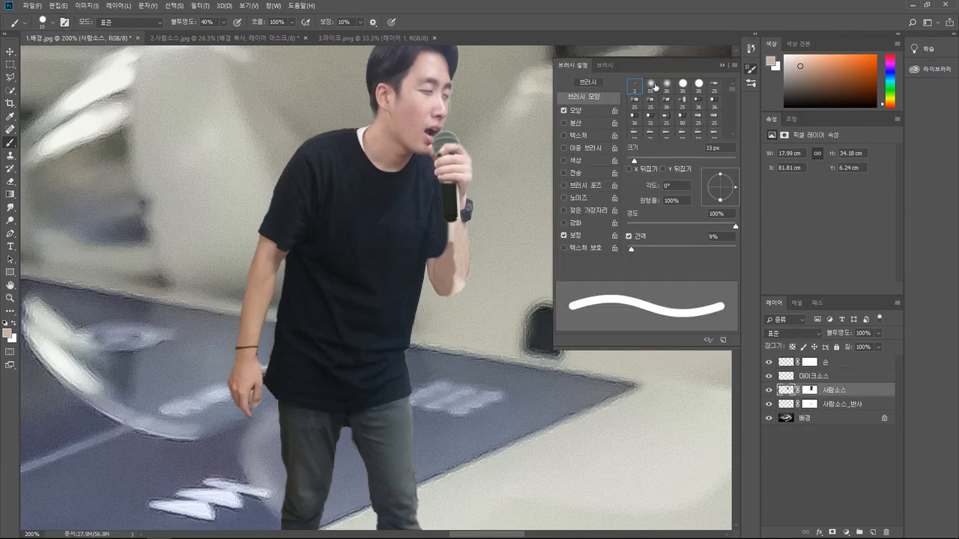
click(650, 85)
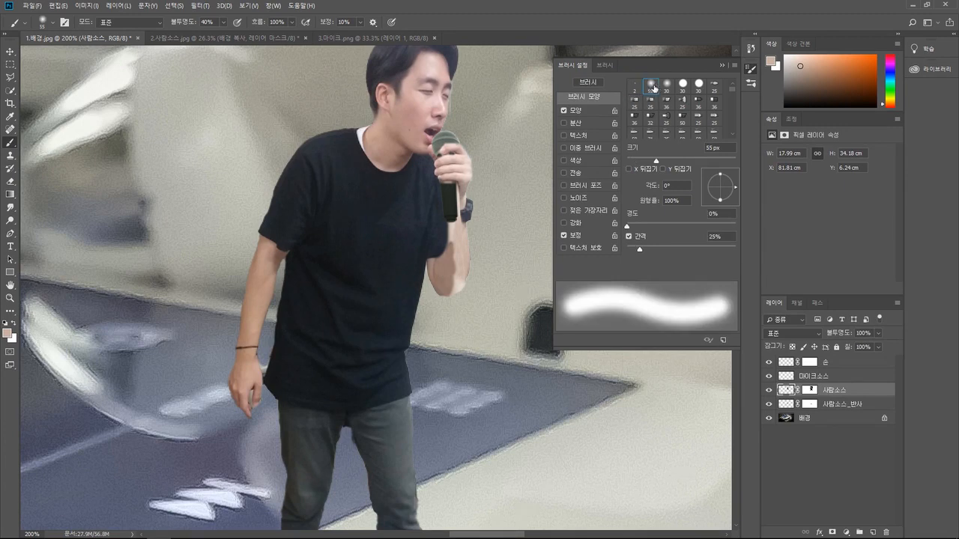
click(722, 65)
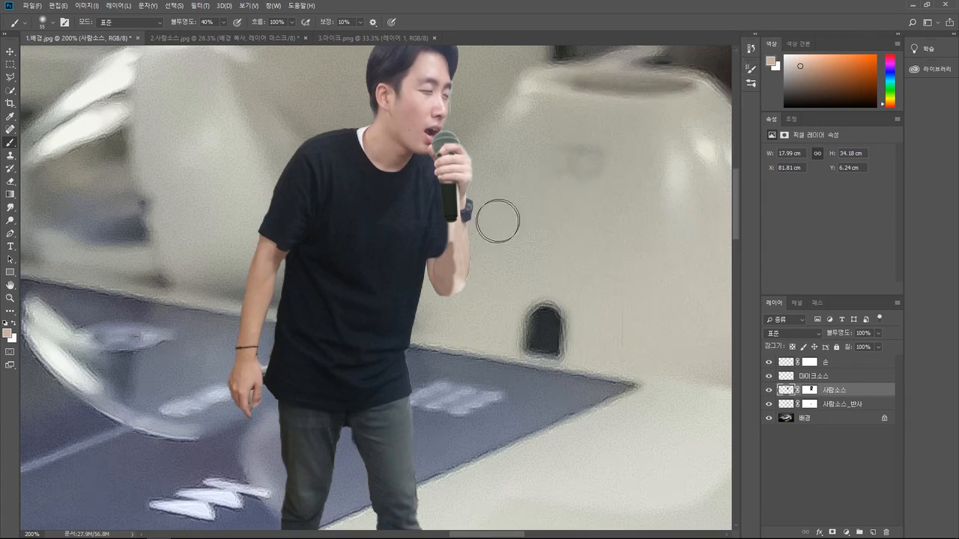
key(bracketleft)
key(bracketleft)
key(bracketleft)
key(bracketleft)
key(bracketleft)
key(bracketleft)
key(bracketleft)
key(bracketleft)
key(bracketleft)
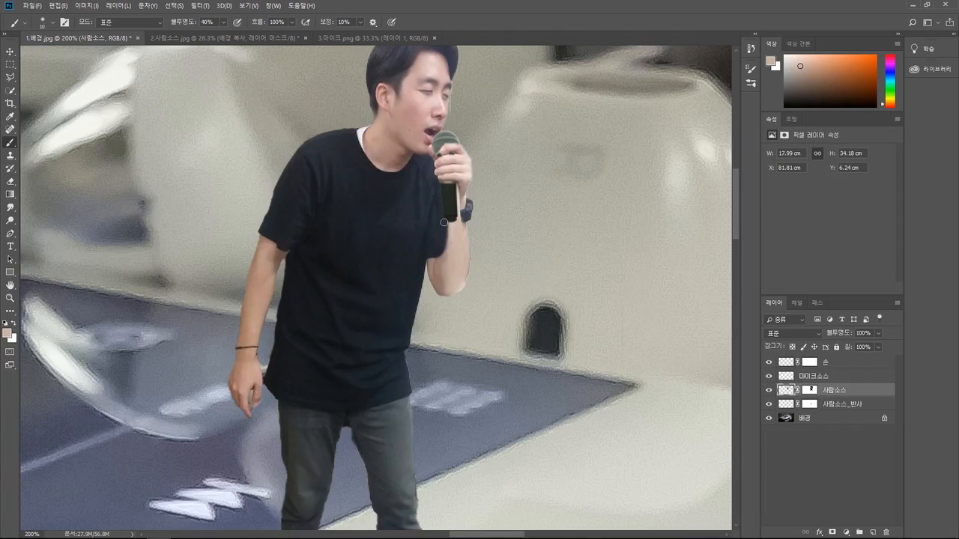
Rotate the microphone on the 마이크소스 layer about 3.5° counterclockwise so its handle leans toward the wrist
click(786, 375)
key(ctrl+t)
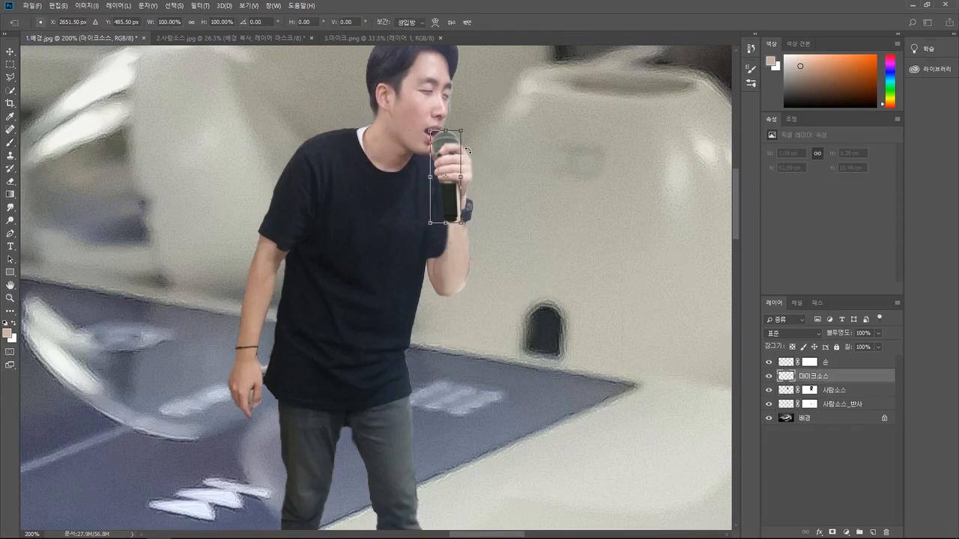
drag(464, 118, 451, 139)
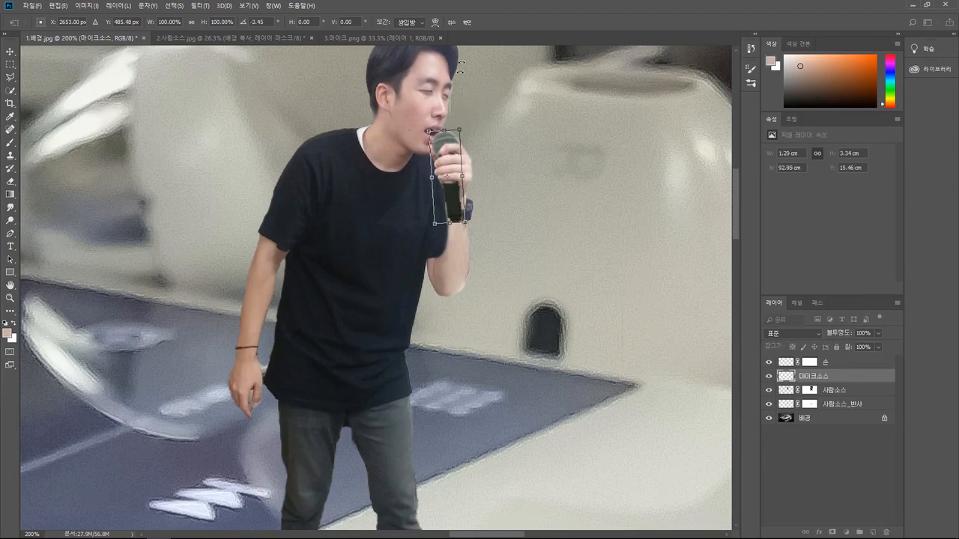
click(466, 21)
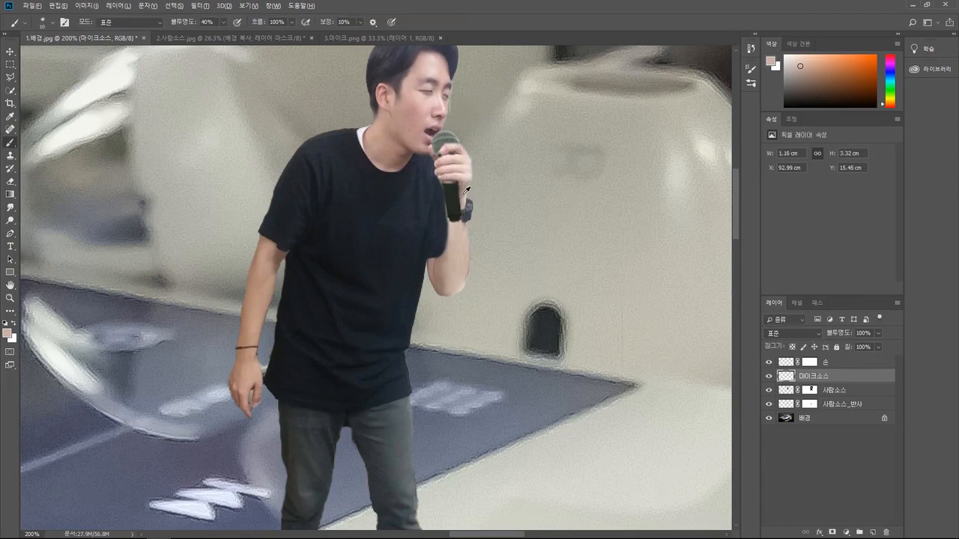
Examine the tilted microphone and retouched forearm up close and within the whole composite
click(10, 297)
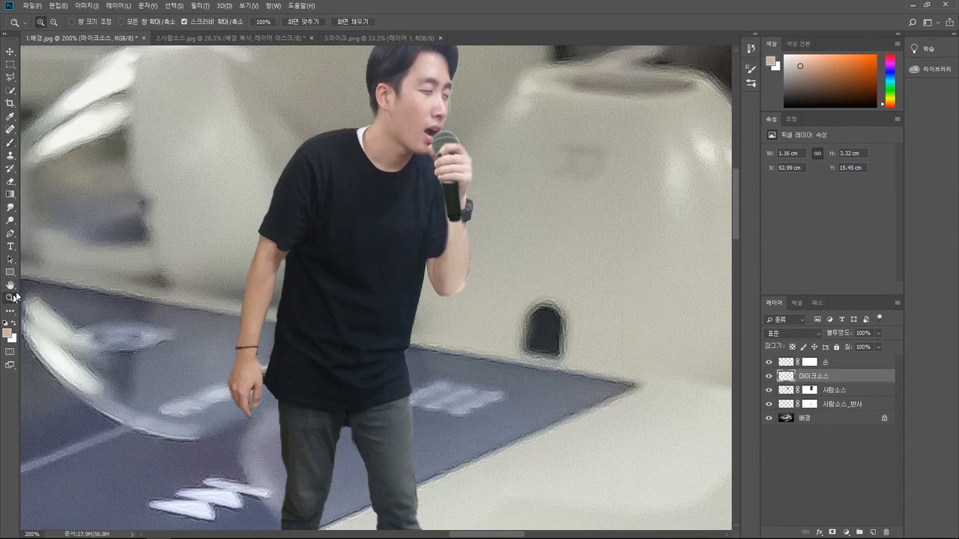
click(421, 186)
drag(464, 131, 467, 187)
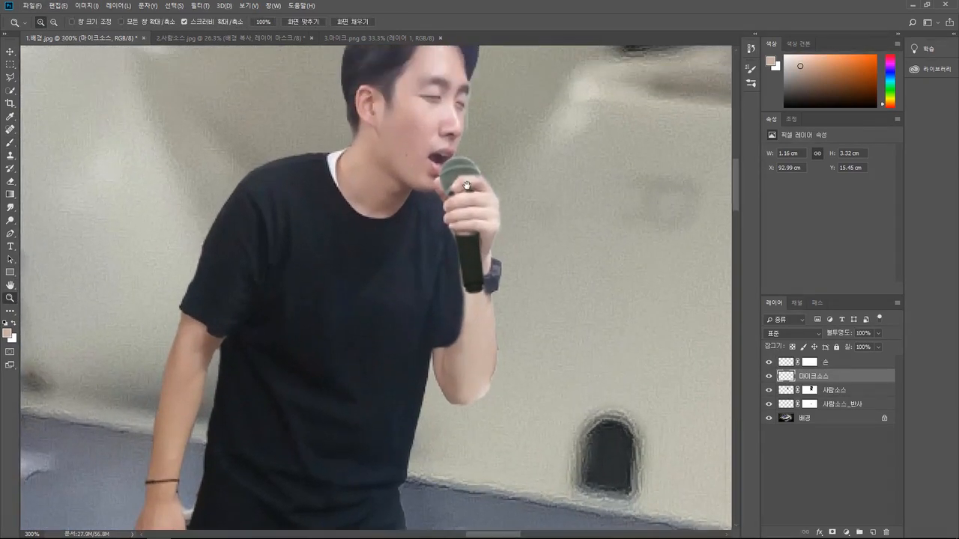
alt+click(451, 256)
alt+click(451, 256)
alt+click(451, 256)
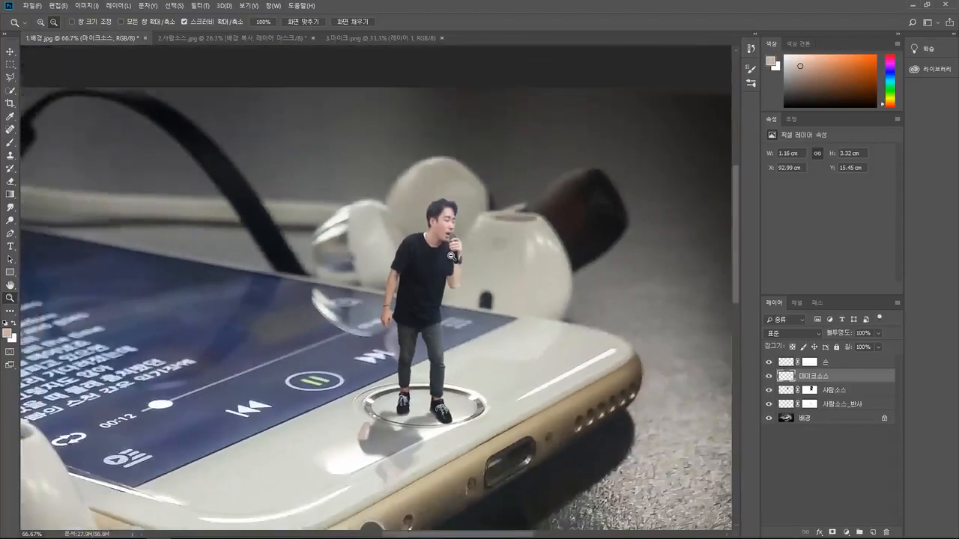
alt+click(451, 256)
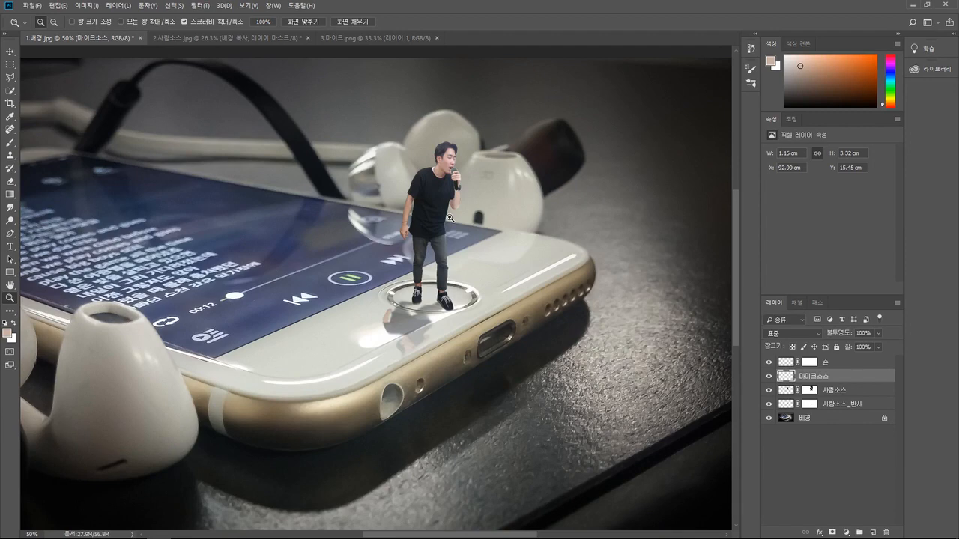
Open the light and smoke images 불빛소스01.jpg, 불빛소스02.jpg, 연기소스01.jpg, 연기소스02.jpg and 연기소스03PNG.png
click(11, 53)
click(31, 6)
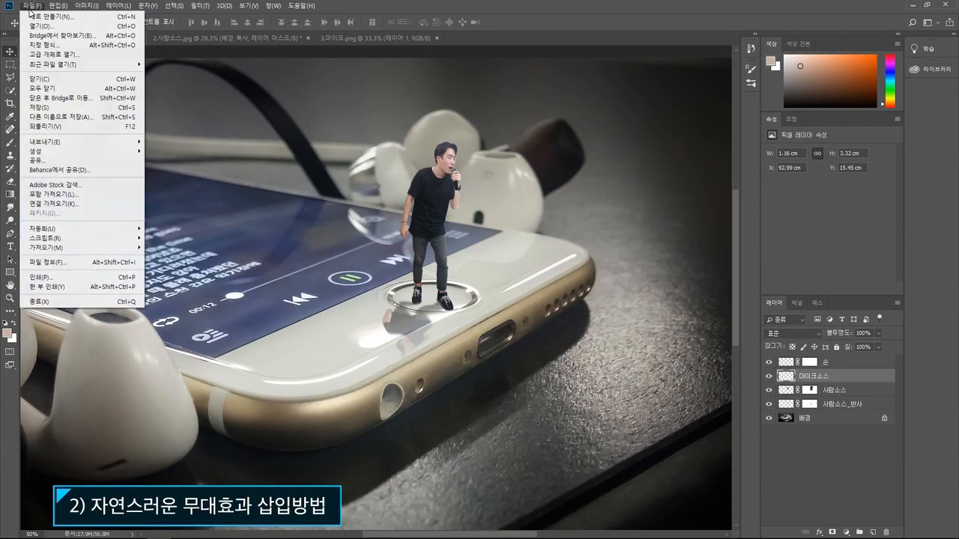
click(42, 27)
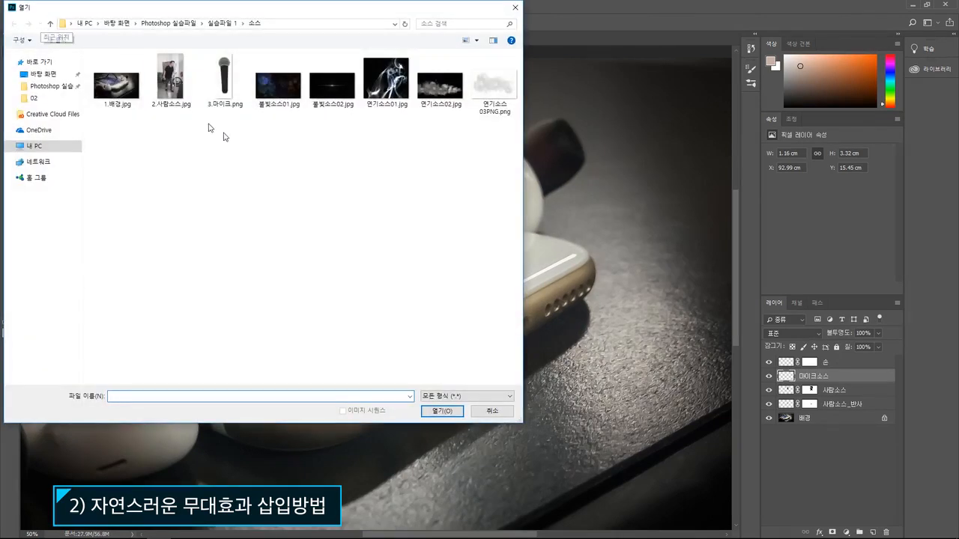
drag(262, 138, 513, 54)
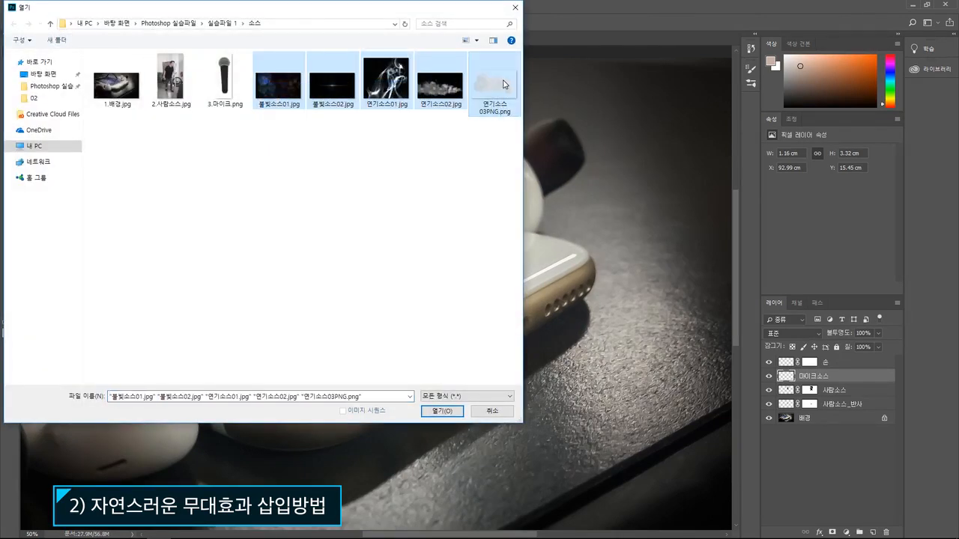
click(436, 411)
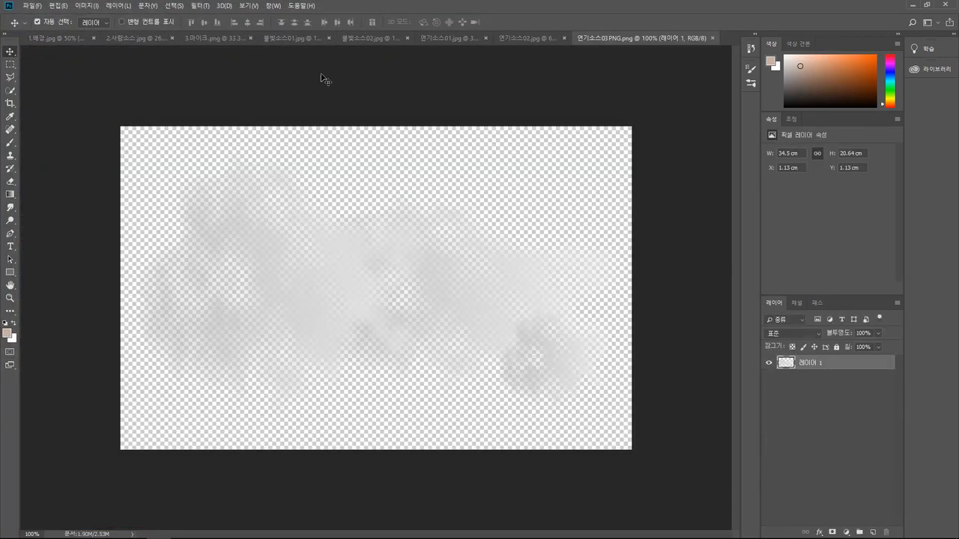
Copy the entire 불빛소스01.jpg bokeh image into 배경.jpg as a new layer above 마이크소스
click(352, 43)
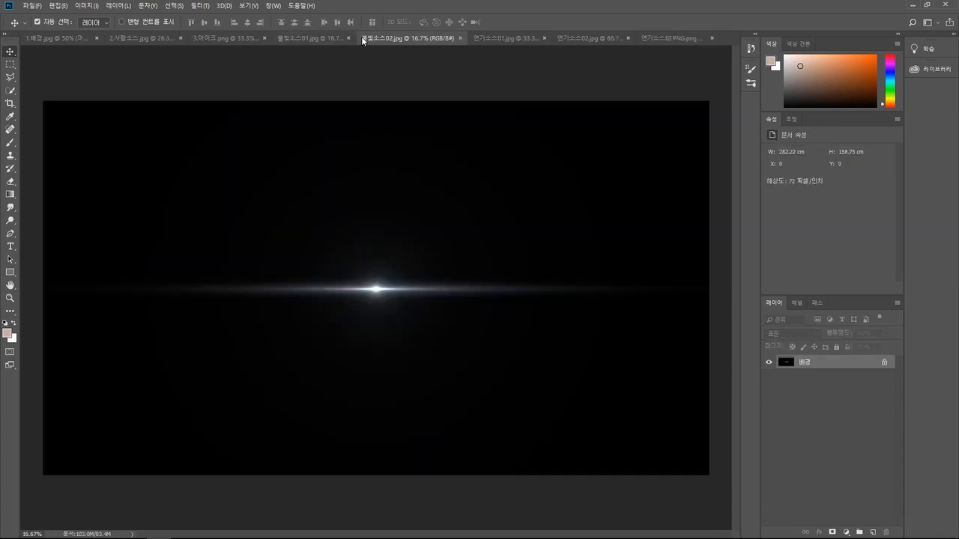
click(322, 44)
key(ctrl+a)
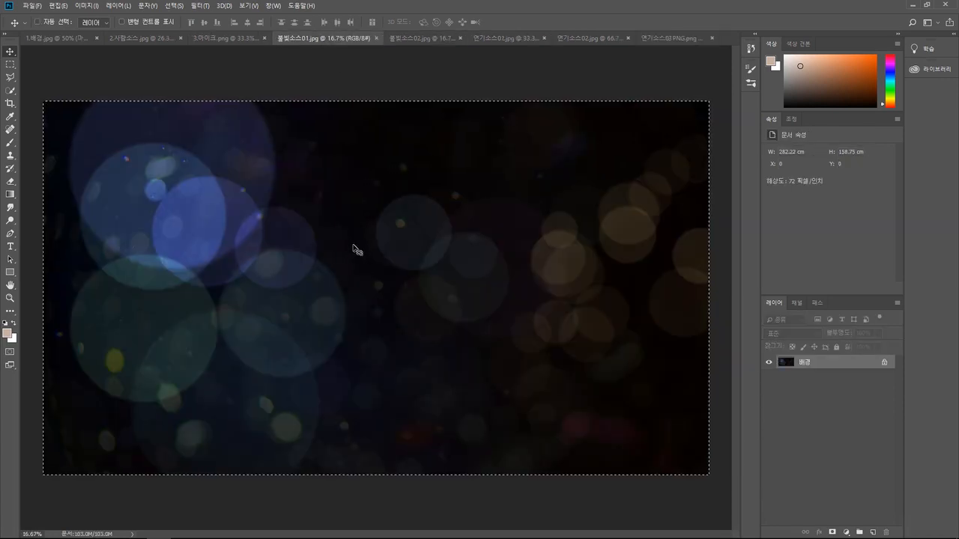
click(60, 37)
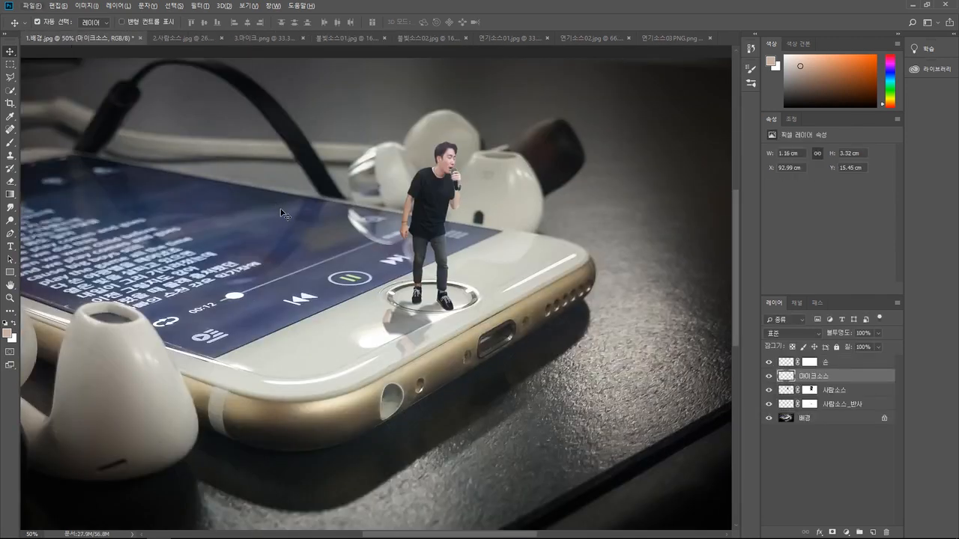
drag(280, 212, 528, 125)
Scale the bokeh layer to 52% and position it to cover the whole canvas exactly
click(10, 298)
alt+click(308, 294)
drag(309, 294, 380, 282)
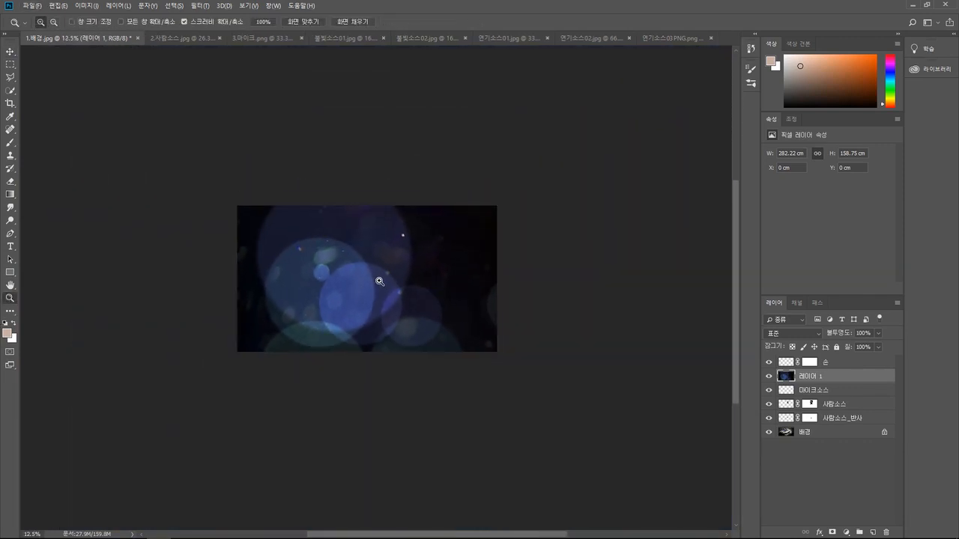
key(ctrl+t)
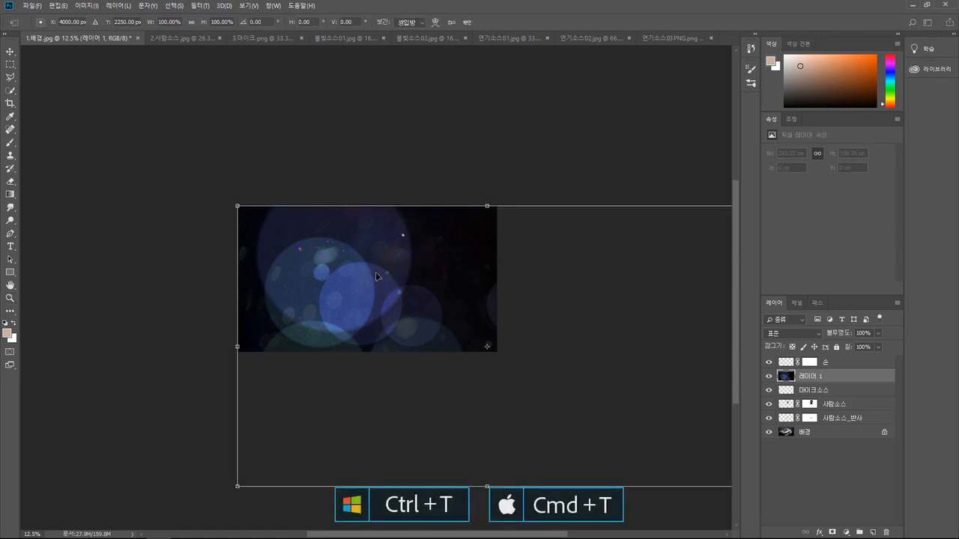
drag(548, 306, 380, 197)
drag(584, 392, 497, 351)
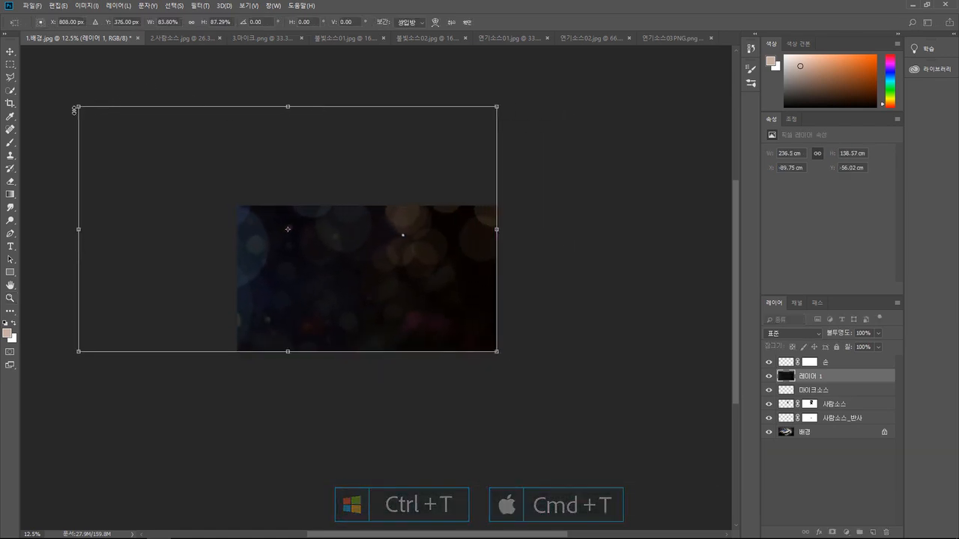
drag(79, 106, 235, 205)
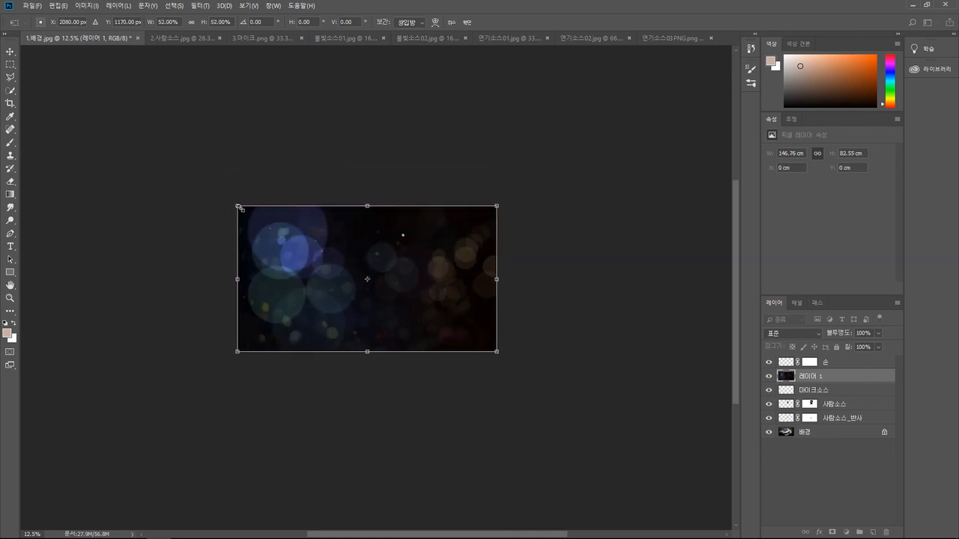
key(Return)
Try the Screen (스크린) blend mode on the bokeh layer and return it to Normal (표준)
key(z)
click(379, 270)
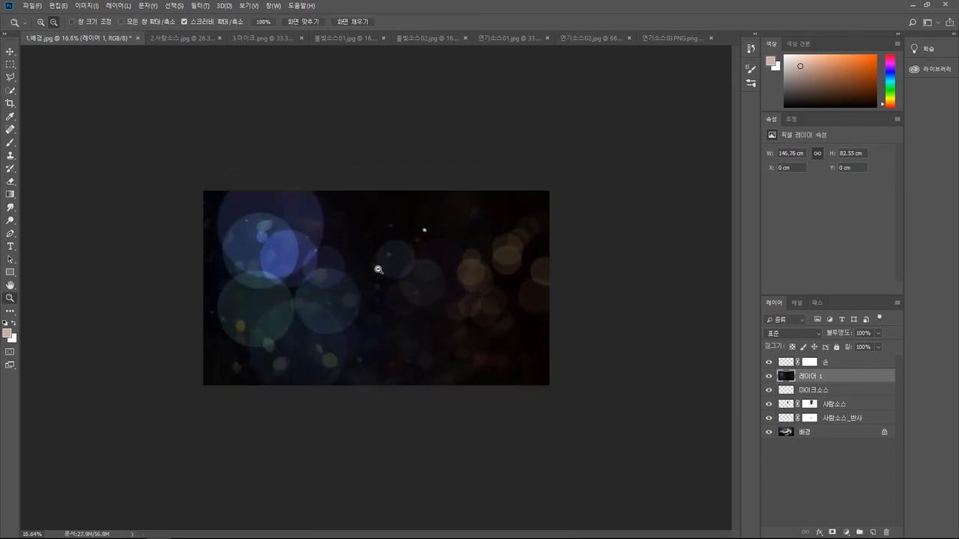
click(378, 269)
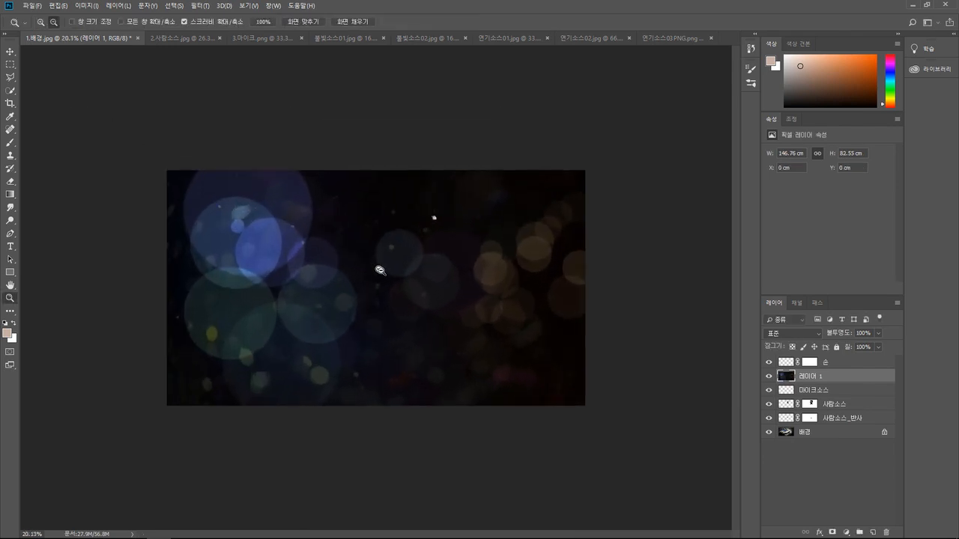
click(800, 334)
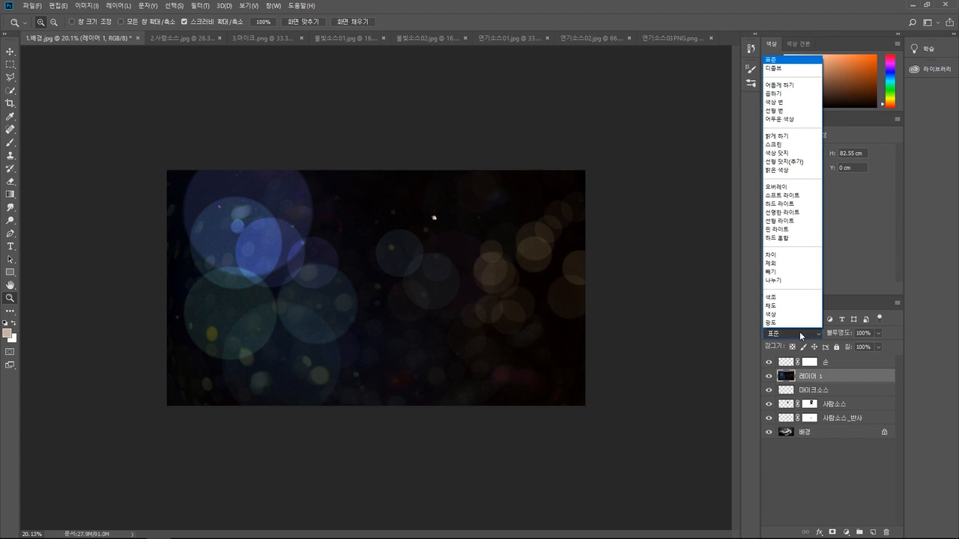
click(775, 145)
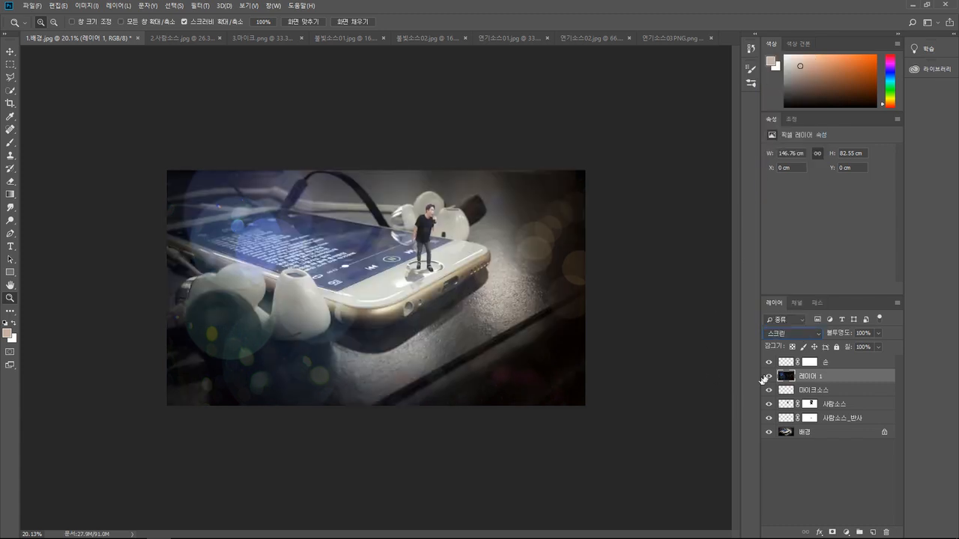
click(786, 334)
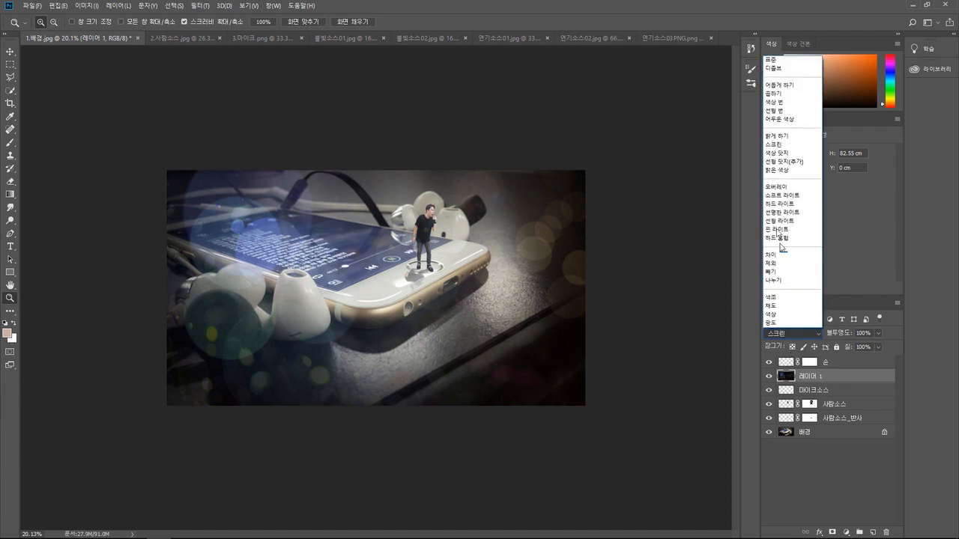
click(779, 60)
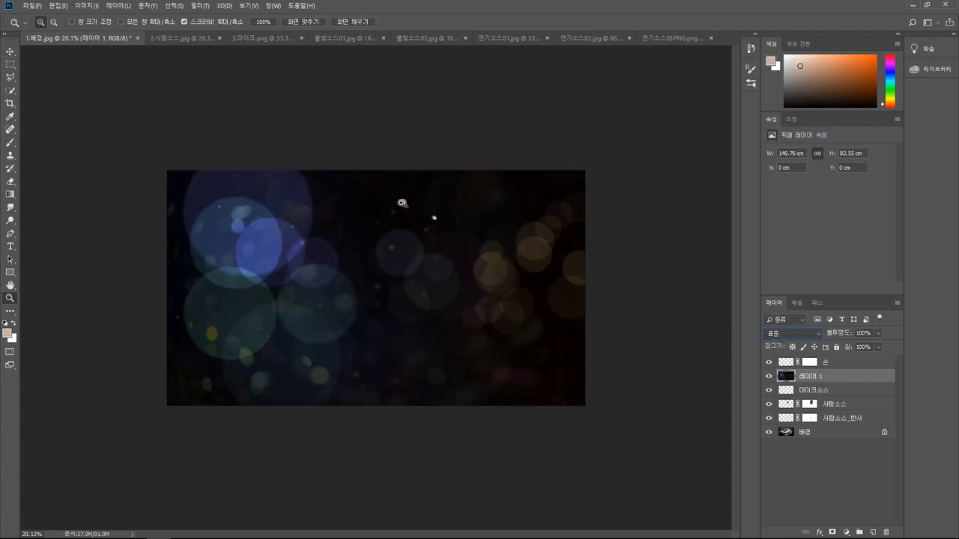
Set the bokeh layer's blend mode to Screen (스크린) and rename the layer 불빛효과
click(774, 336)
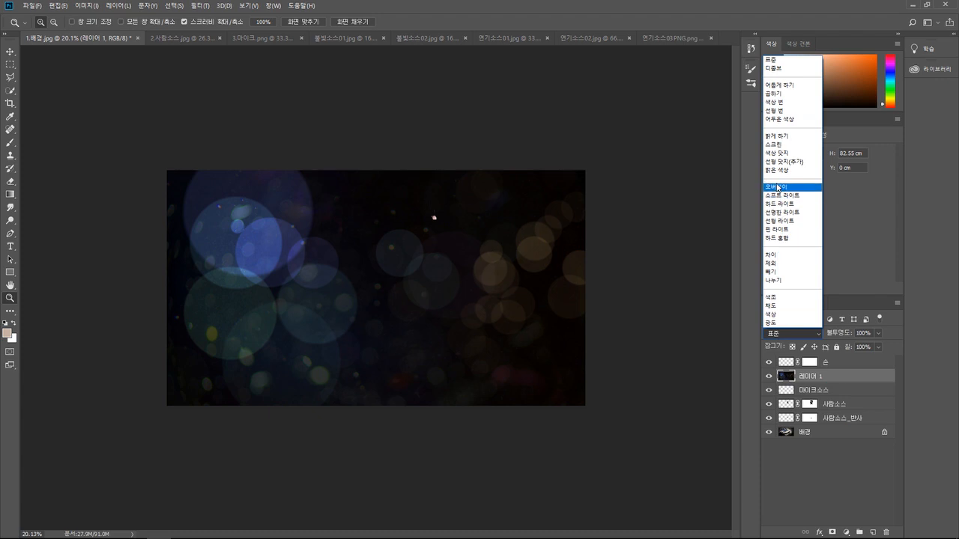
click(773, 144)
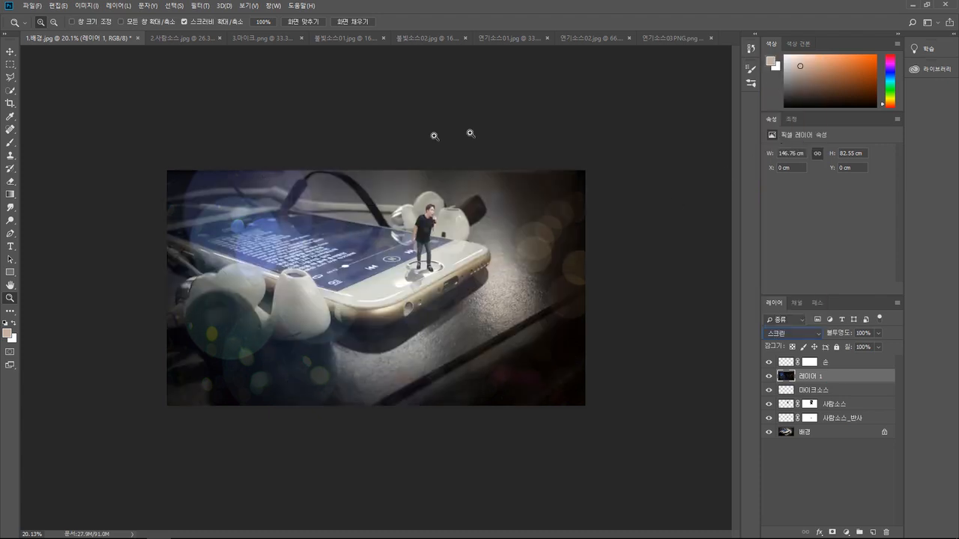
double_click(809, 377)
text(ㅁ)
text(빛효과)
key(Return)
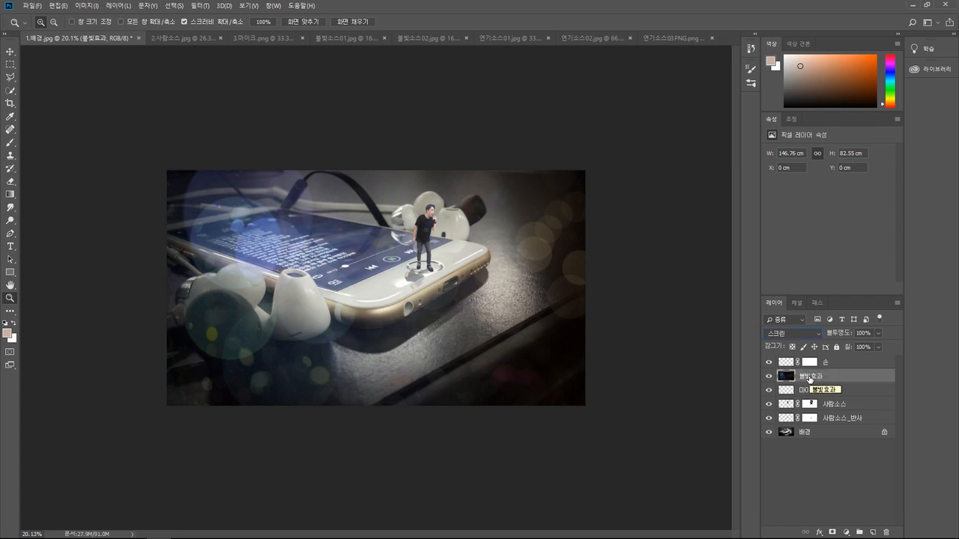
Copy the entire 불빛소스02.jpg flare image into 배경.jpg as a new layer above 불빛효과
click(421, 37)
key(ctrl+a)
key(ctrl+c)
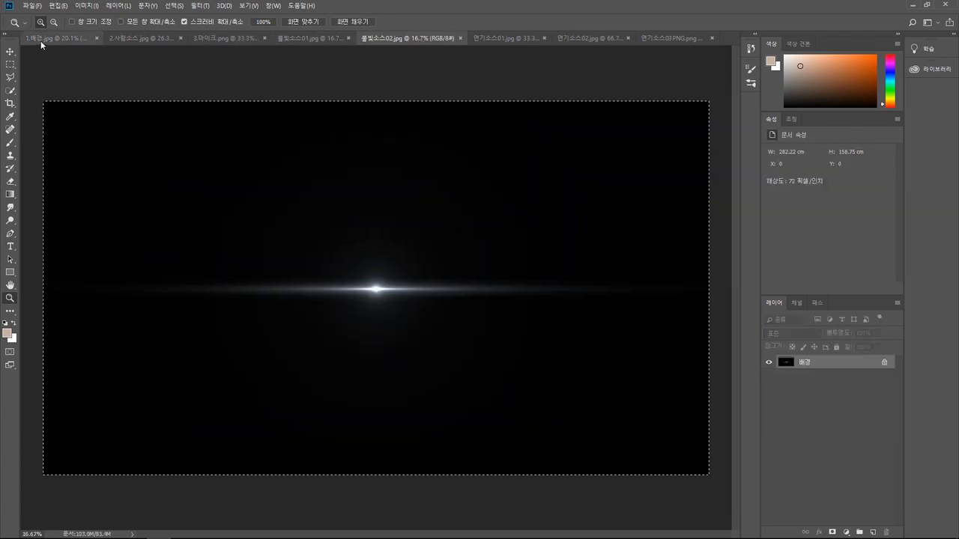
click(40, 38)
key(ctrl+v)
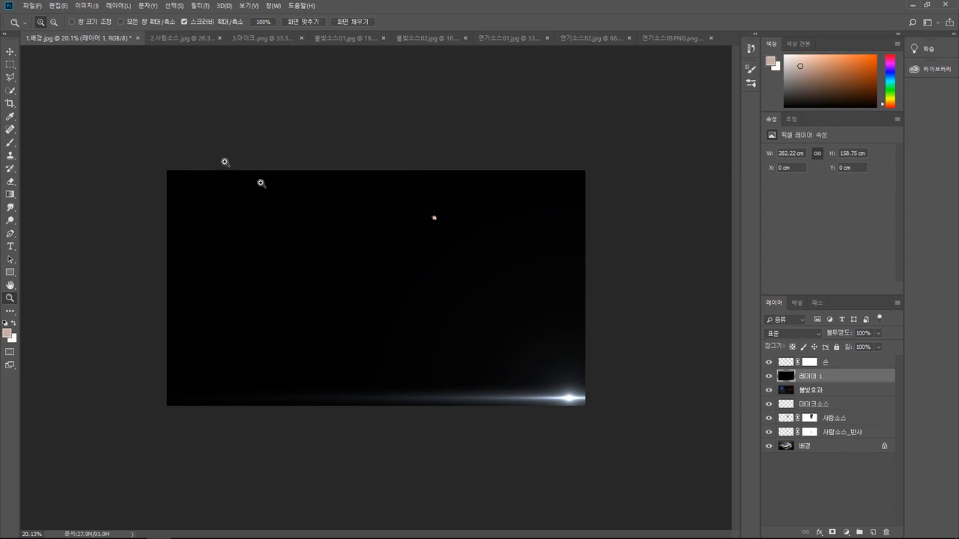
Scale the flare layer to about 146.4 × 82.3 cm over the canvas and set its blend mode to Screen (스크린)
key(ctrl+t)
drag(556, 365, 417, 253)
drag(27, 60, 223, 168)
drag(495, 298, 447, 302)
key(Return)
key(z)
click(786, 335)
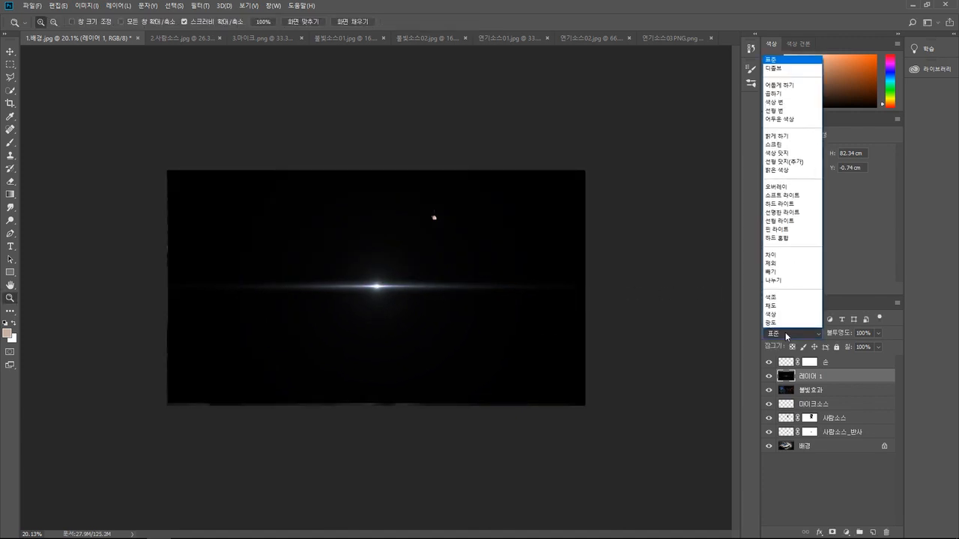
click(794, 143)
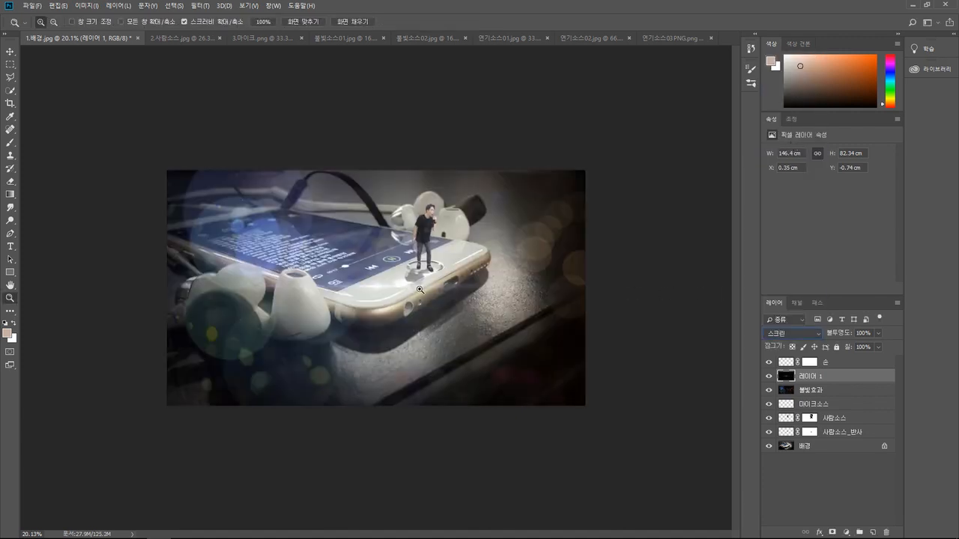
Move the flare layer so its bright centre sits at the man's ankles above the home button
key(ctrl+t)
drag(364, 293, 413, 268)
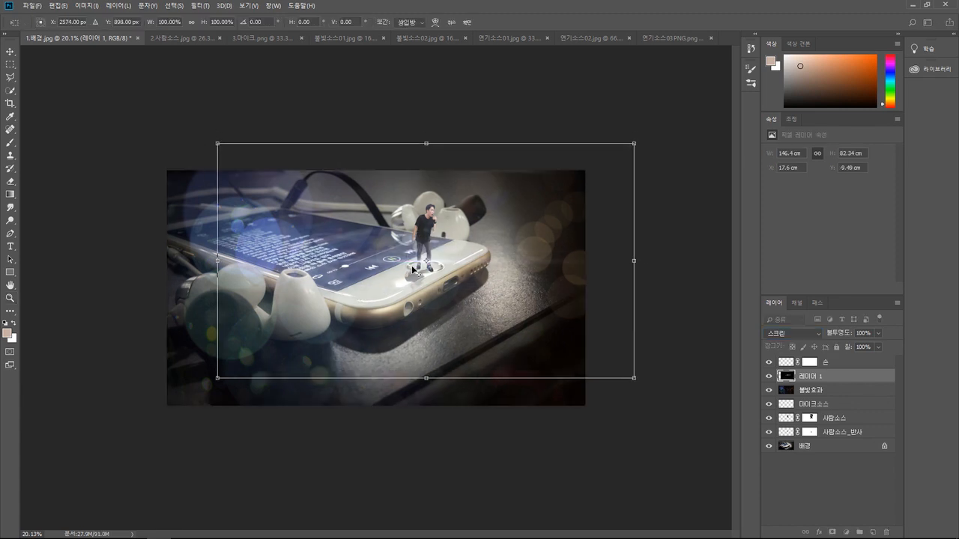
scroll(414, 266, up, 10)
drag(469, 264, 464, 264)
key(Return)
key(z)
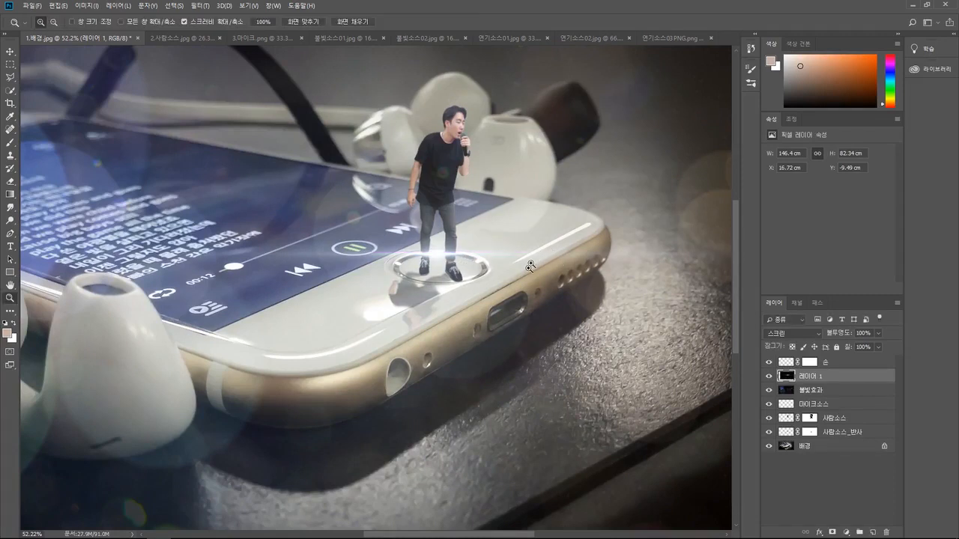
Rename the flare layer 불빛효과02 and add a layer mask to it
double_click(809, 377)
text(불빛효과02)
key(Return)
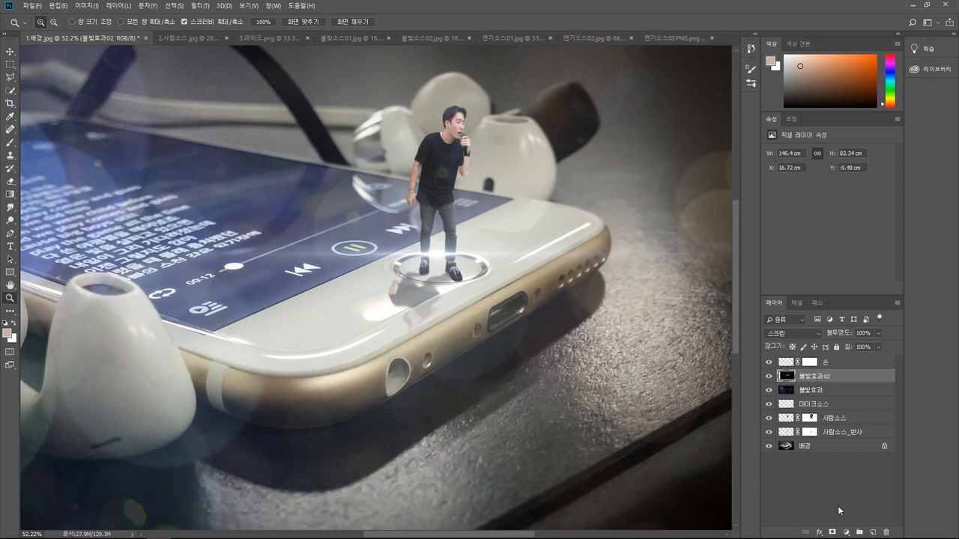
click(831, 532)
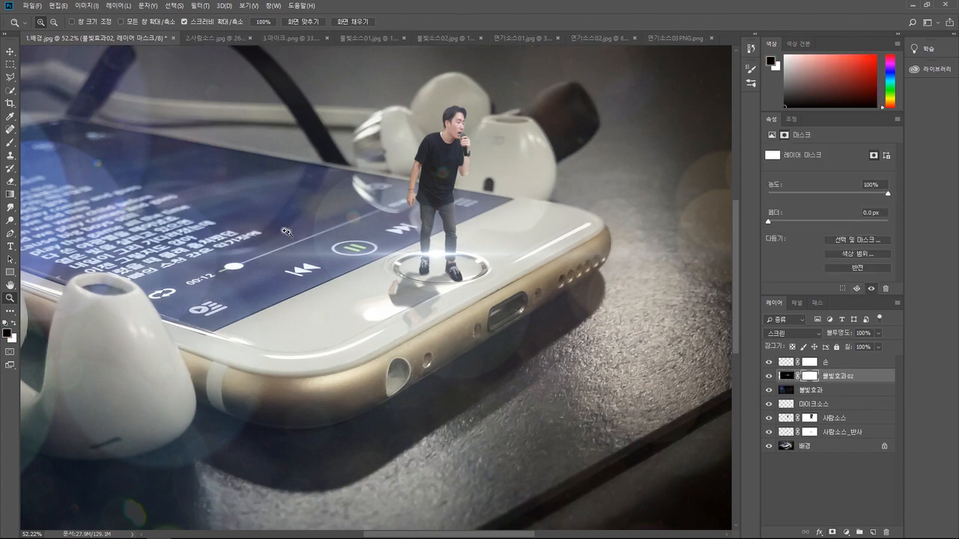
Paint black at 40% brush opacity on the 불빛효과02 mask to remove the flare over the man's lower legs
click(12, 146)
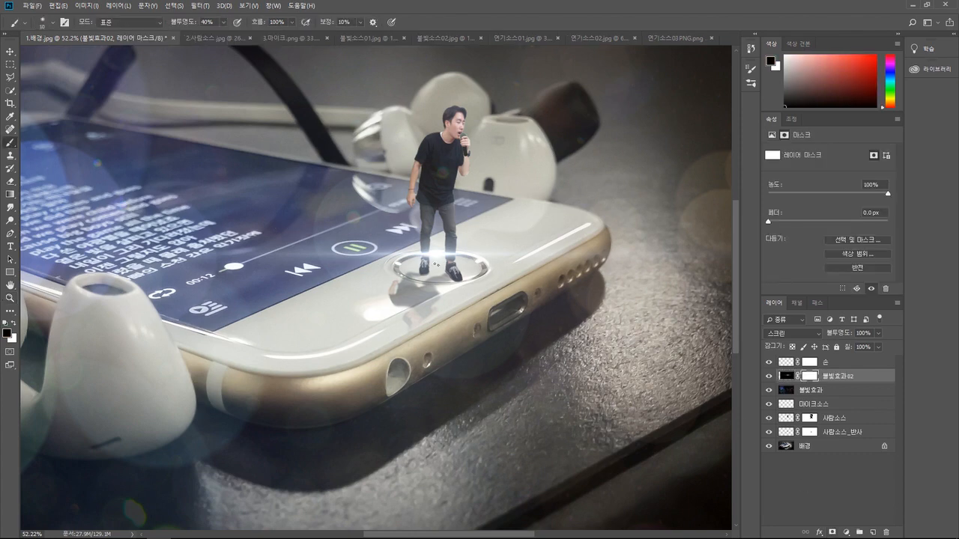
scroll(425, 253, up, 10)
mouse_move(422, 237)
mouse_down()
mouse_move(421, 273)
mouse_move(416, 238)
mouse_move(416, 269)
mouse_move(430, 223)
mouse_move(436, 254)
mouse_up()
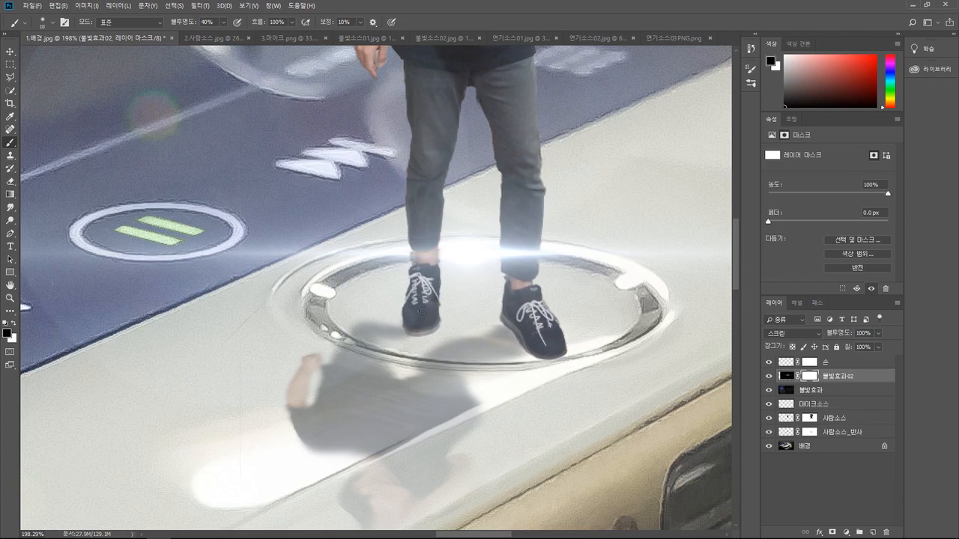
mouse_move(522, 239)
mouse_down()
mouse_move(511, 277)
mouse_move(506, 255)
mouse_move(524, 225)
mouse_move(535, 251)
mouse_move(525, 272)
mouse_move(517, 232)
mouse_move(506, 262)
mouse_move(517, 241)
mouse_move(517, 270)
mouse_move(520, 214)
mouse_move(506, 274)
mouse_up()
drag(426, 232, 423, 263)
scroll(507, 207, down, 5)
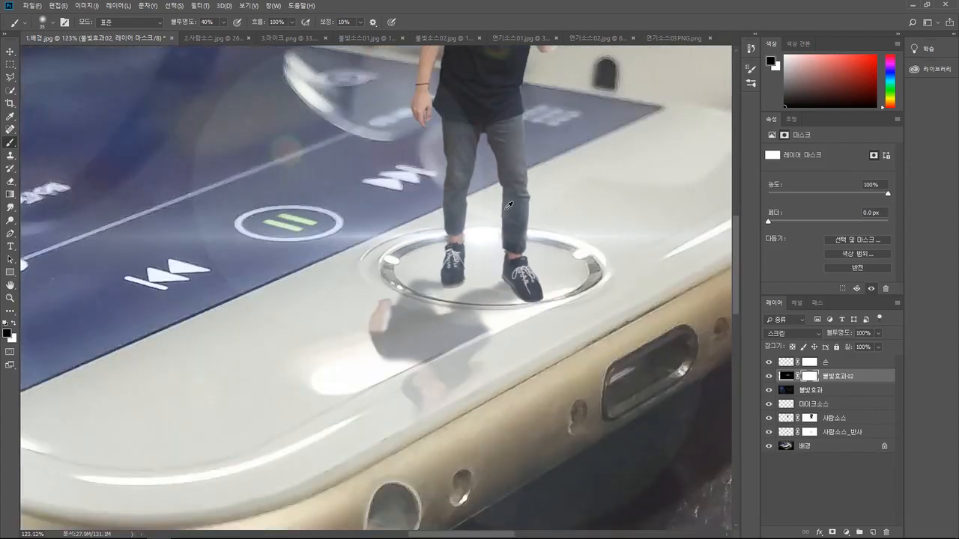
scroll(508, 207, down, 4)
drag(504, 142, 479, 250)
scroll(479, 262, down, 5)
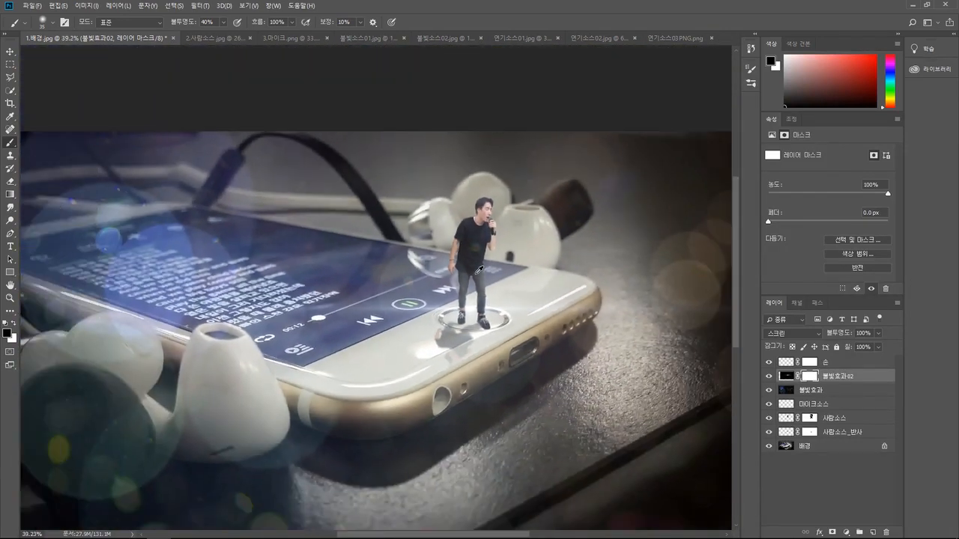
scroll(478, 270, down, 1)
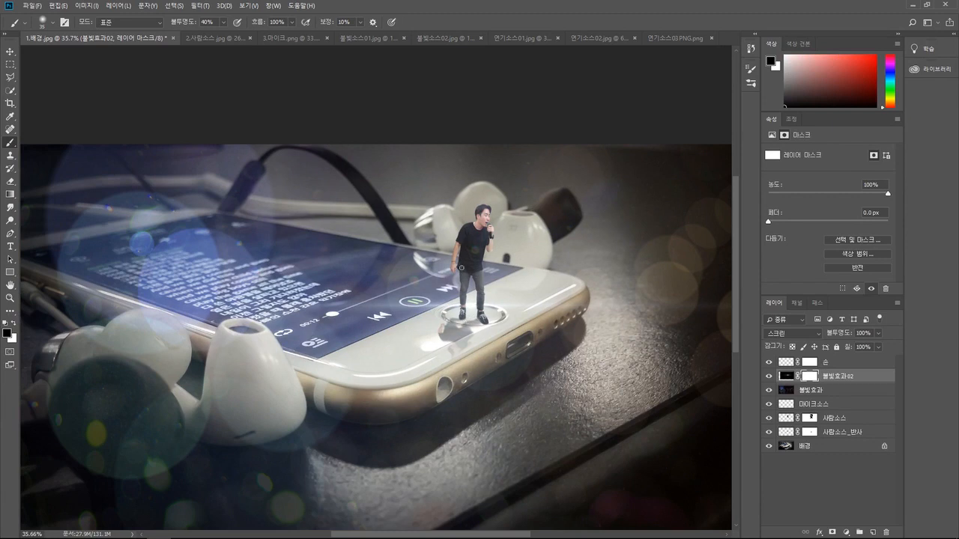
Copy the entire 연기소스01.jpg smoke image into 배경.jpg as a new layer and set its blend mode to Screen (스크린)
click(525, 38)
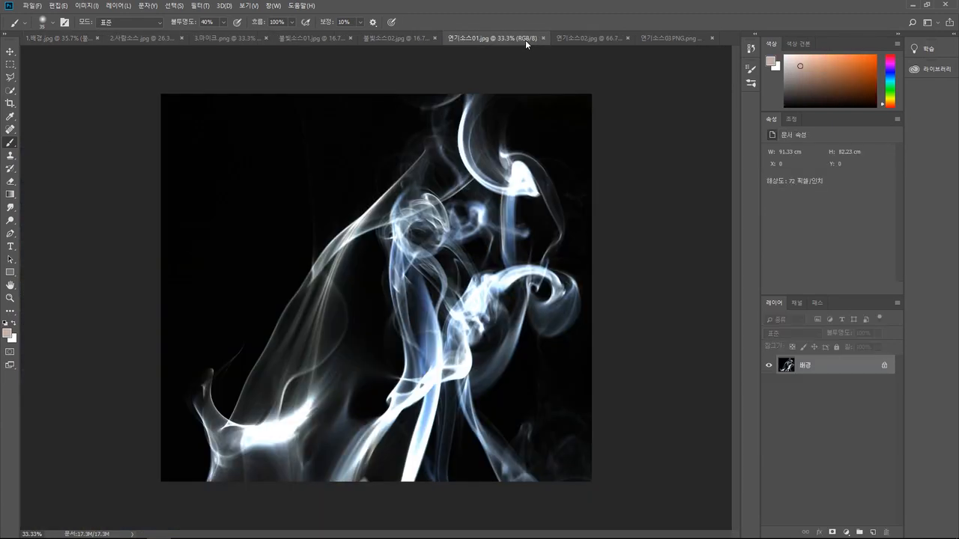
key(ctrl+a)
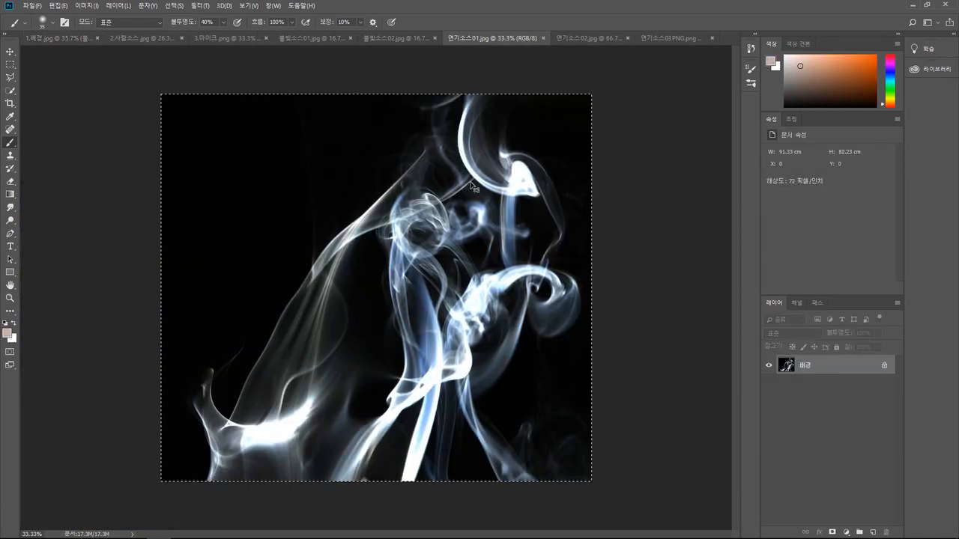
click(41, 42)
key(ctrl+v)
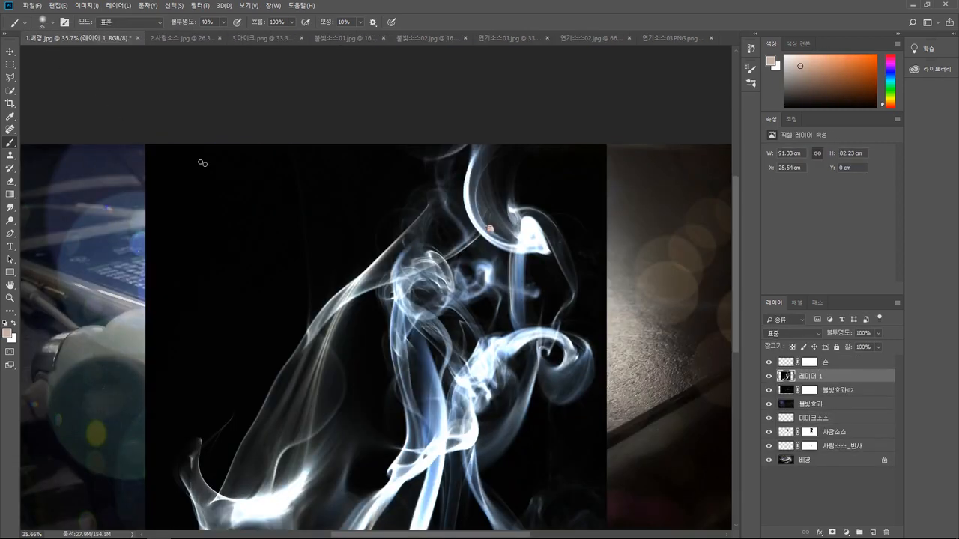
scroll(450, 215, down, 5)
click(776, 334)
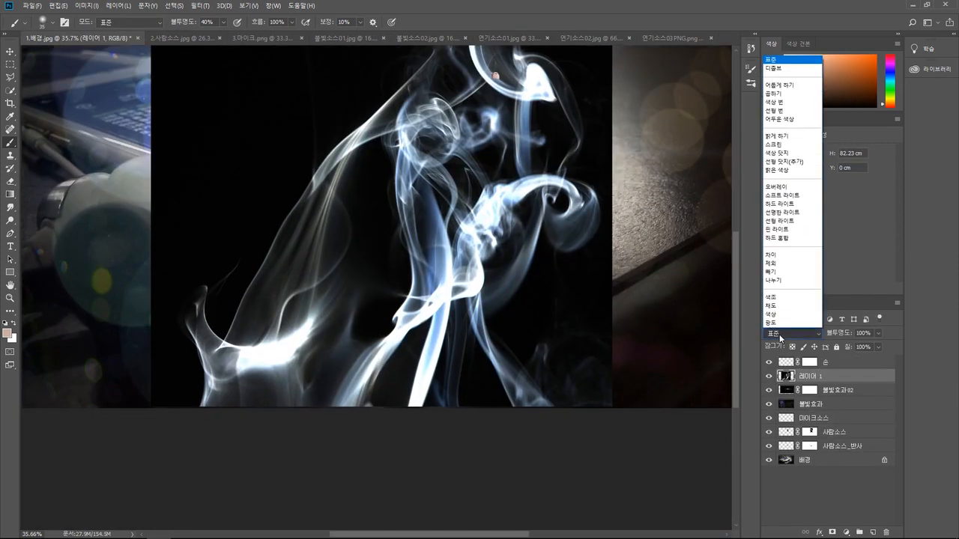
click(792, 150)
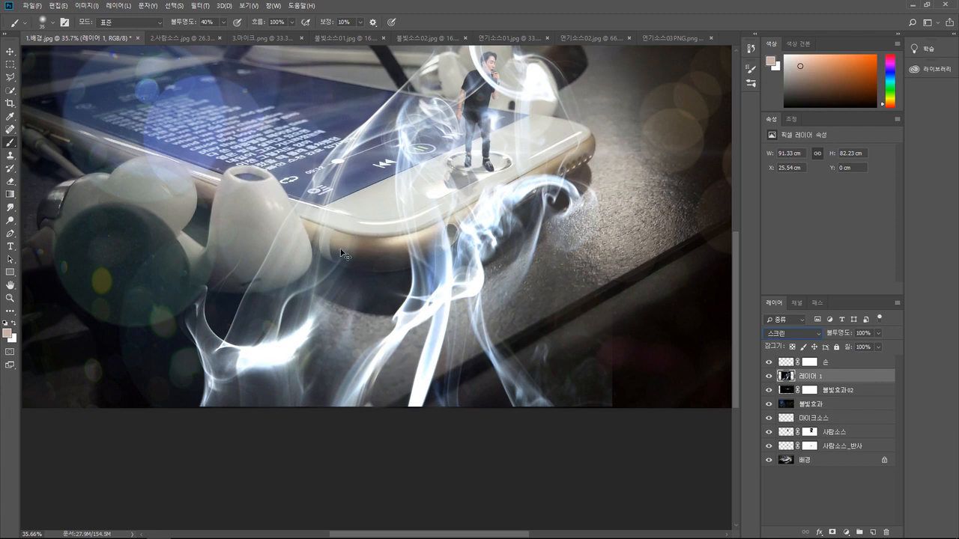
Scale the smoke layer to about 21%, rotate it about 127° and skew it so the smoke flows out of the charging port
key(ctrl+t)
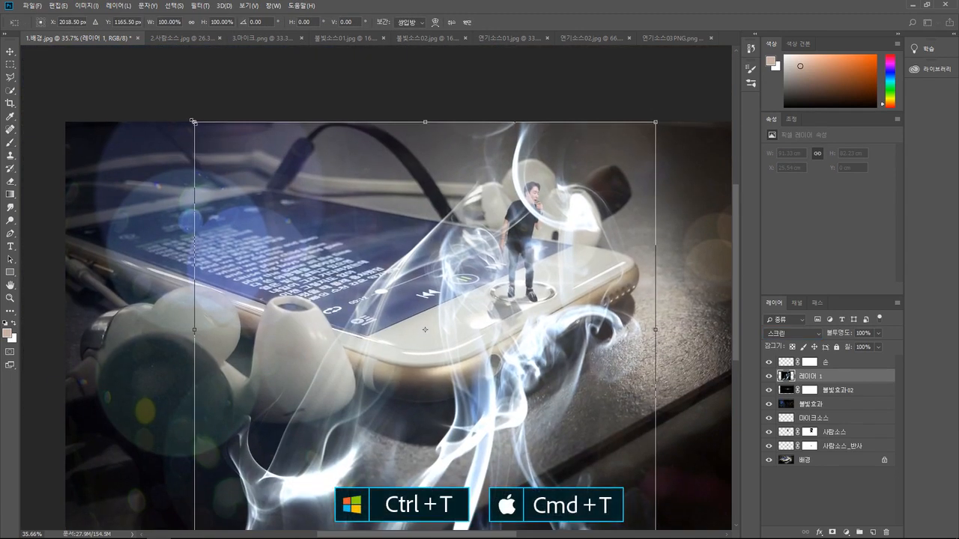
drag(192, 119, 375, 269)
drag(426, 314, 588, 274)
drag(664, 237, 614, 433)
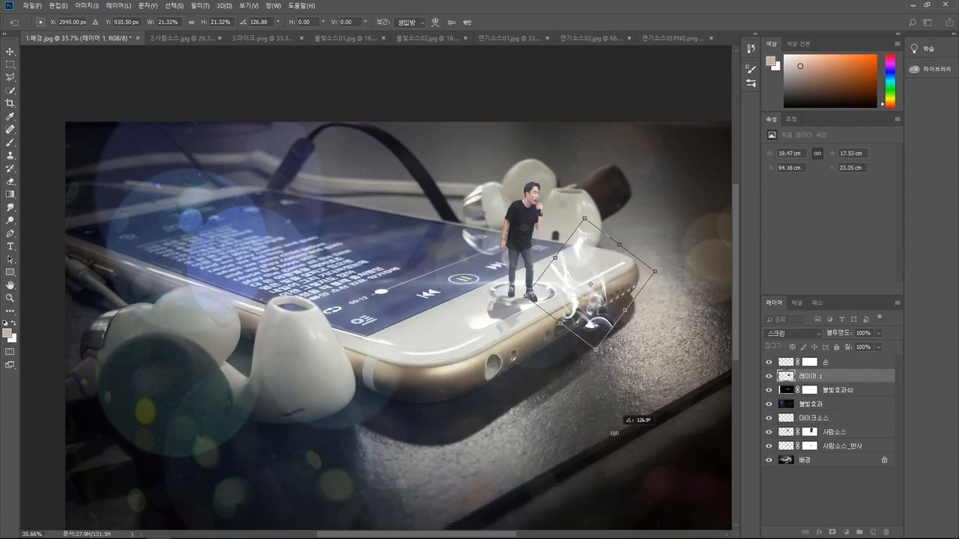
scroll(636, 292, up, 2)
drag(548, 260, 568, 302)
drag(586, 269, 567, 325)
drag(500, 384, 511, 353)
drag(567, 325, 558, 319)
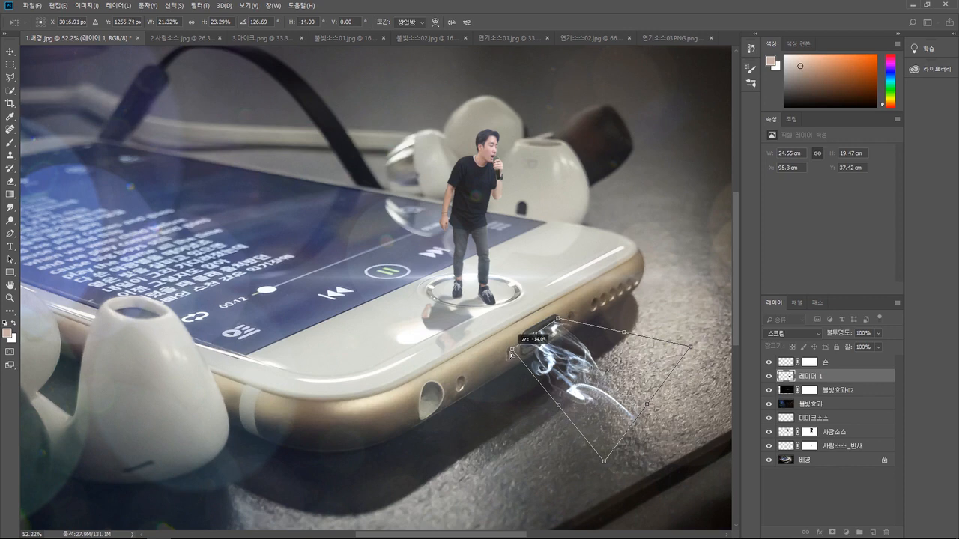
key(Return)
key(b)
Rename the smoke layer at the charging port 연기소스 and add a layer mask to it
scroll(557, 343, up, 2)
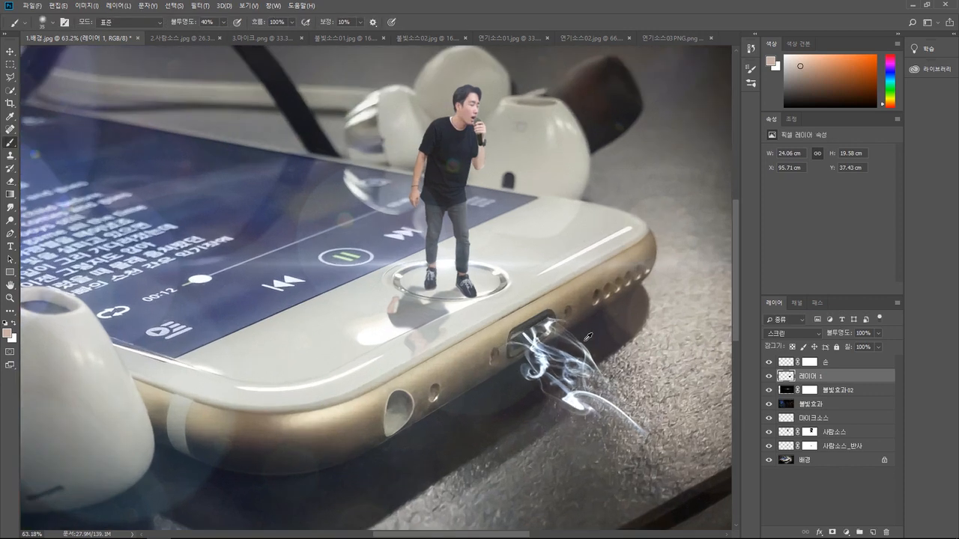
double_click(806, 376)
text(연기소스)
key(Return)
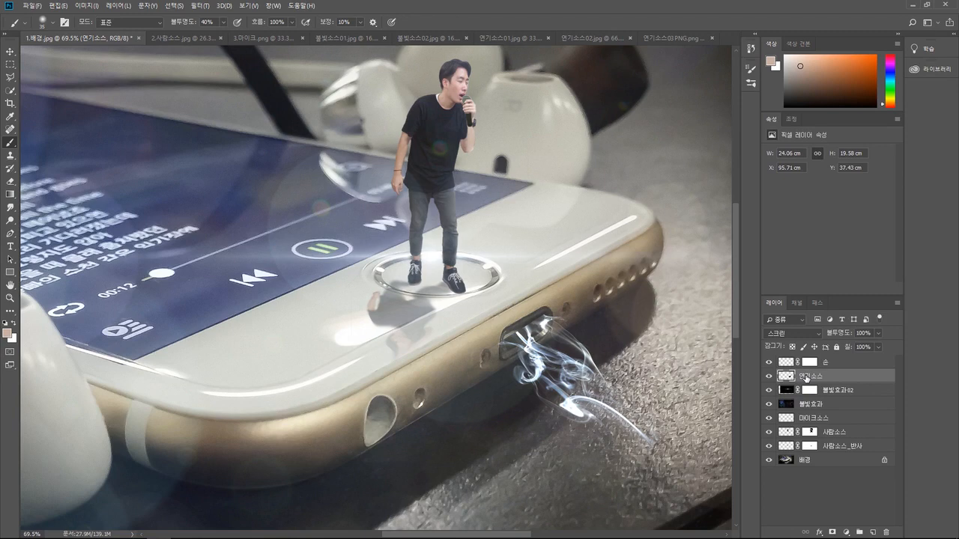
click(832, 532)
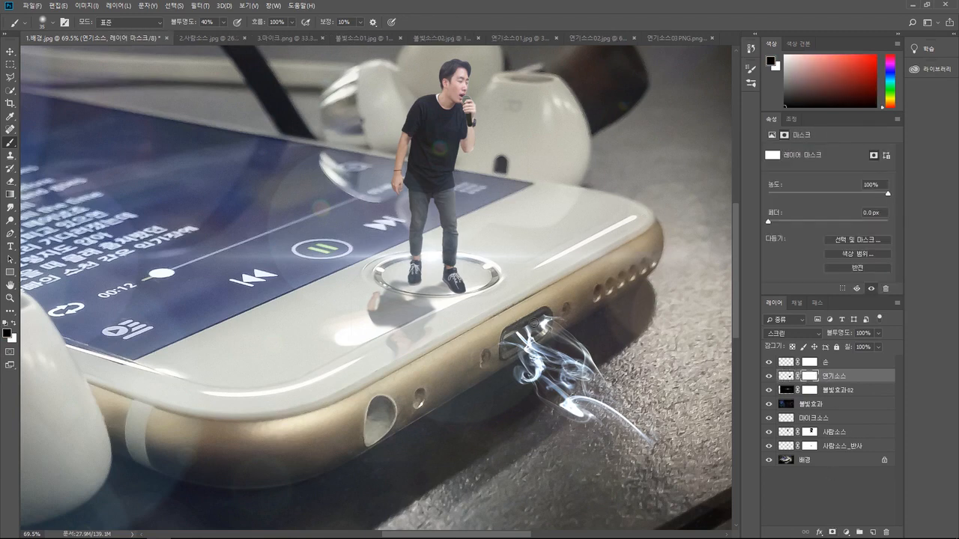
Set the brush opacity to 100% and mask out the smoke spilling over the charging port's edge
scroll(541, 318, up, 3)
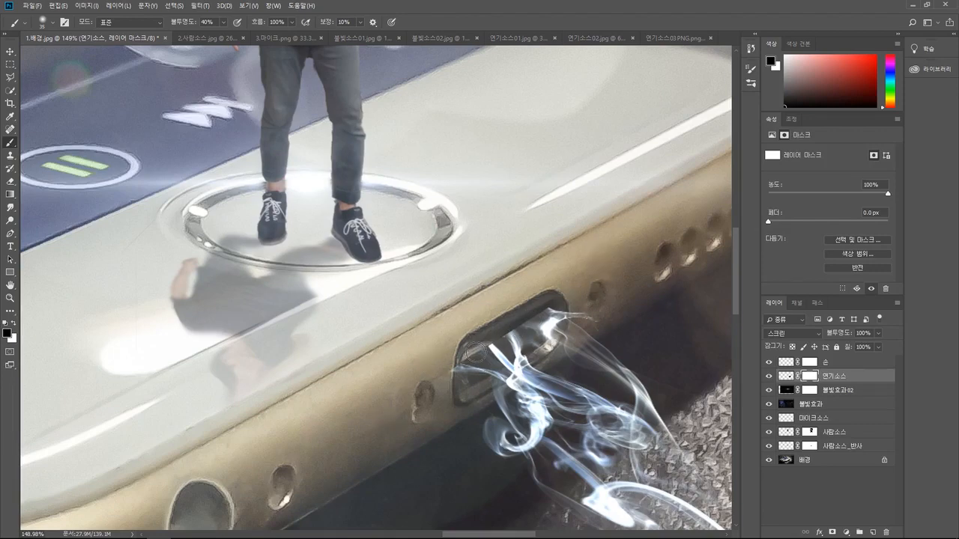
click(223, 22)
drag(229, 36, 264, 35)
click(472, 30)
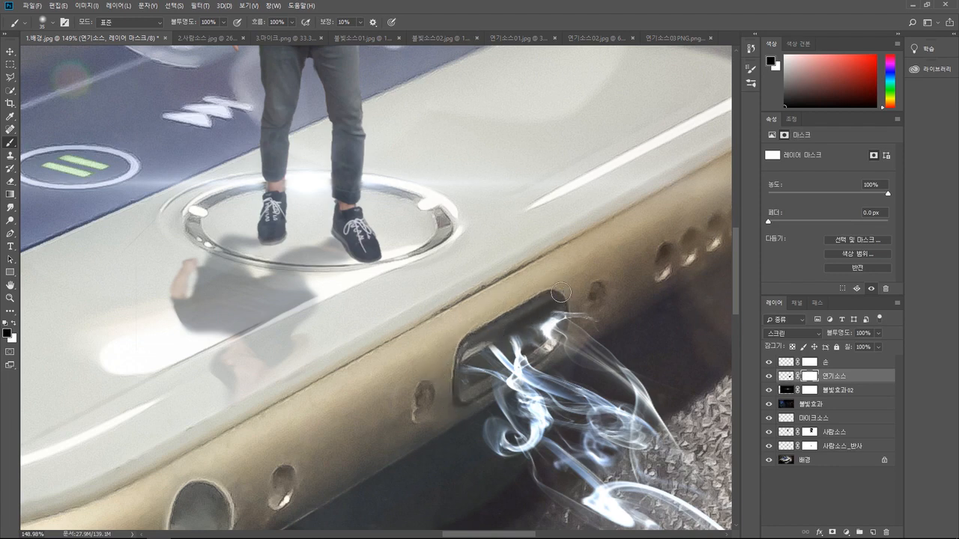
scroll(611, 297, down, 8)
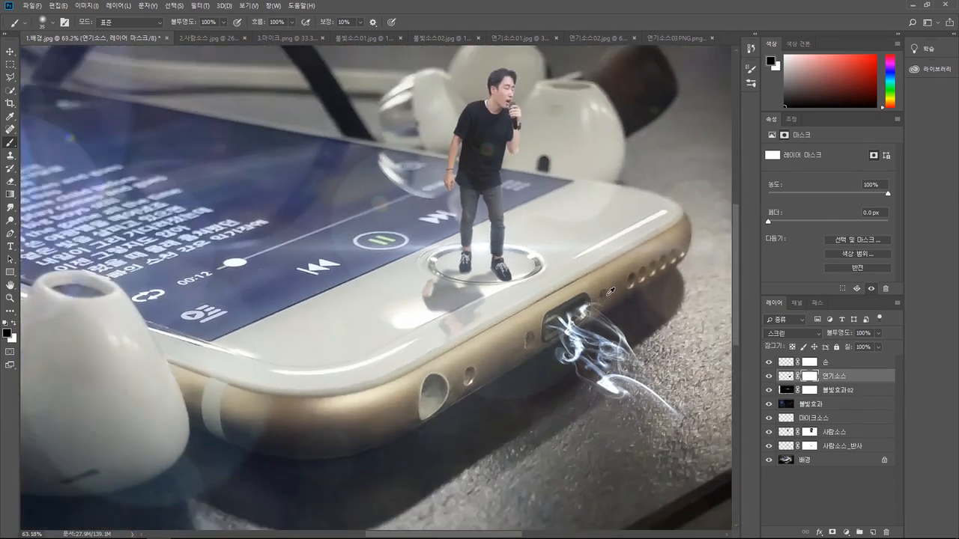
scroll(514, 286, down, 3)
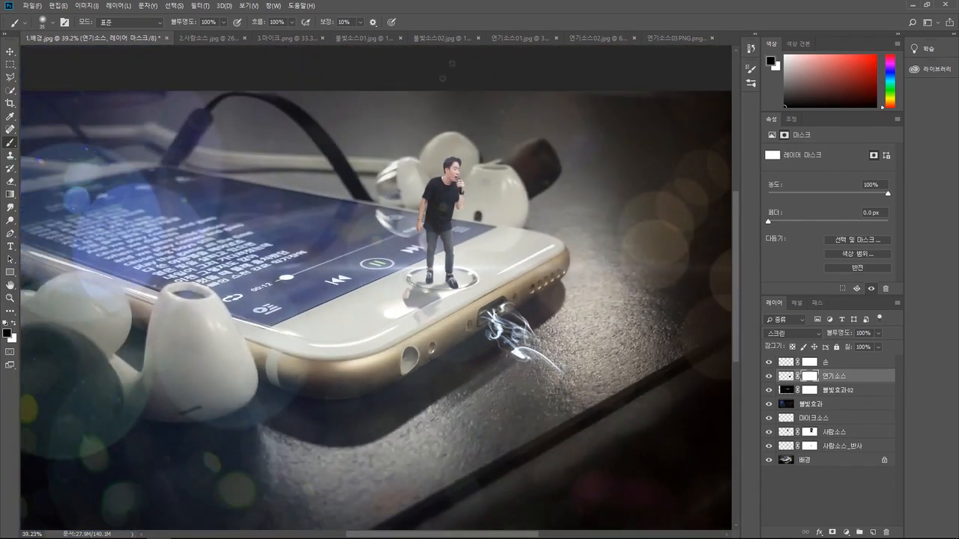
Copy the entire 연기소스02.jpg cloud image into 배경.jpg as a new layer and set its blend mode to Screen (스크린)
click(588, 36)
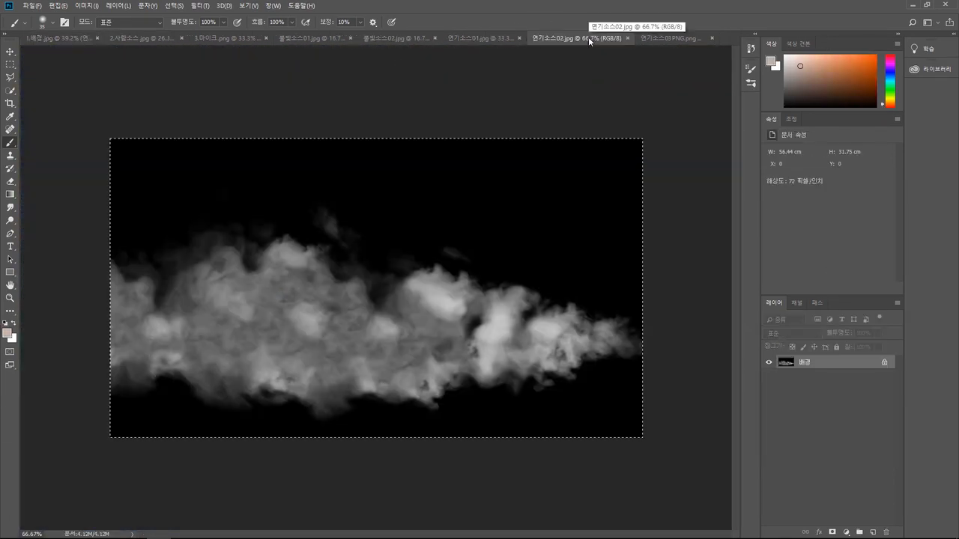
click(54, 43)
key(ctrl+v)
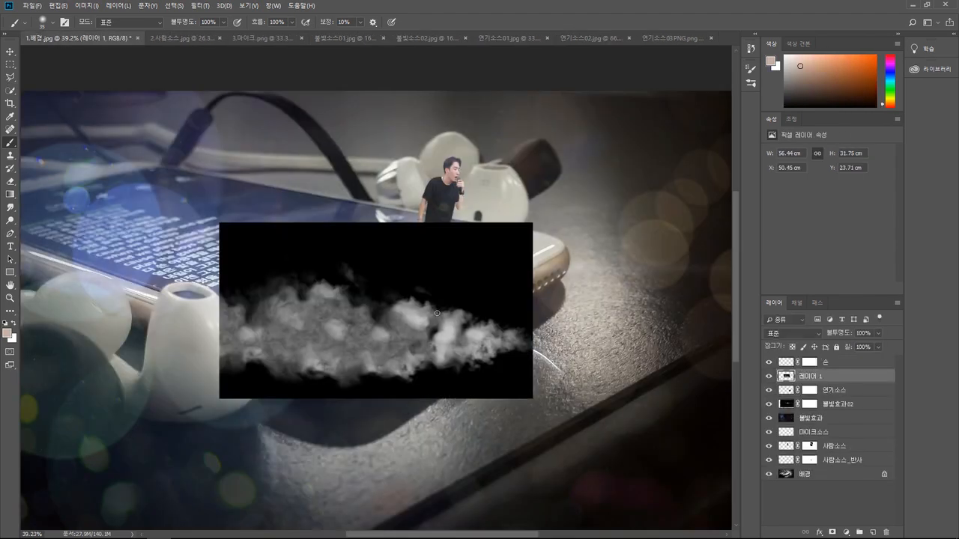
click(800, 333)
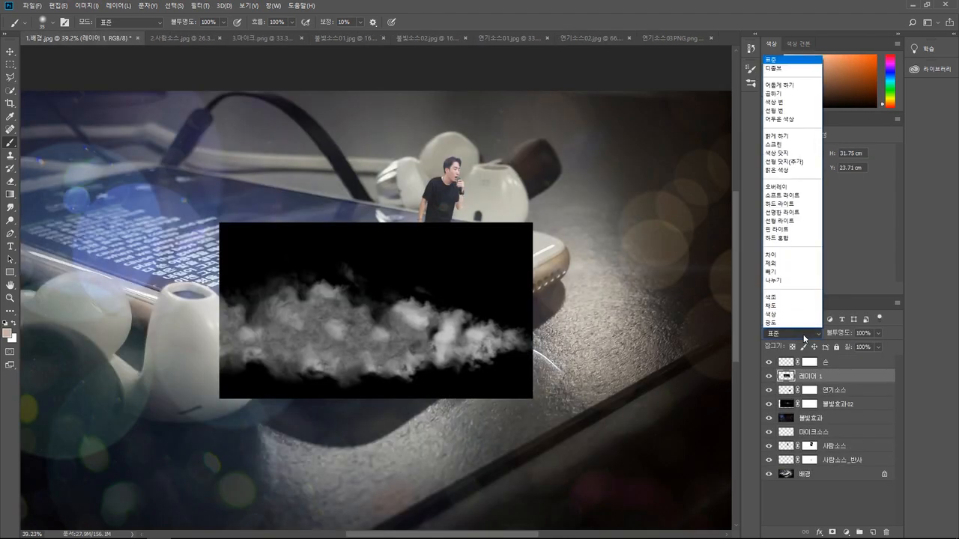
click(796, 149)
Shrink and distort the cloud layer to about 29.3 × 30.3 cm so the smoke streams diagonally from the headphone jack
key(ctrl+t)
drag(337, 294, 506, 346)
drag(393, 278, 414, 298)
drag(395, 453, 395, 393)
drag(693, 458, 558, 474)
drag(707, 278, 557, 326)
drag(556, 473, 524, 466)
key(Return)
key(b)
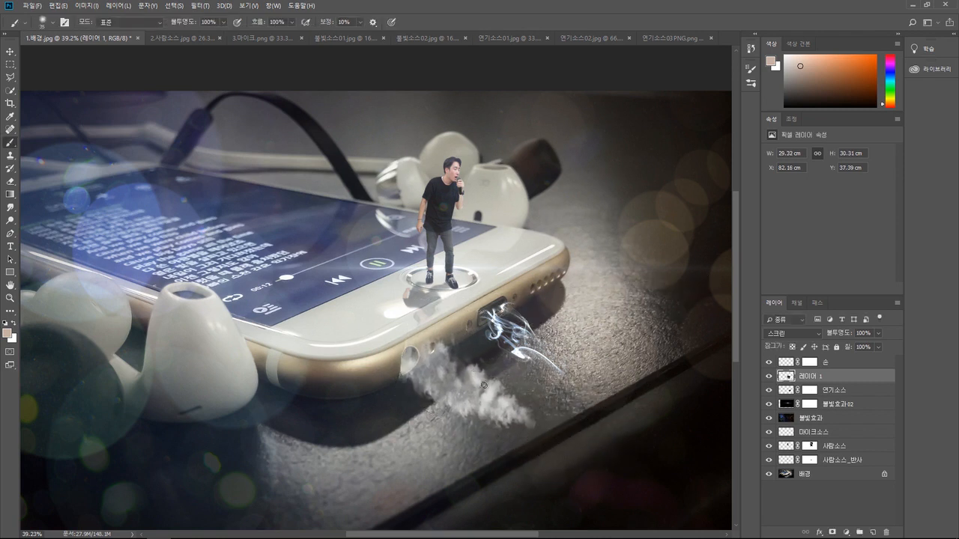
Rename the cloud layer at the headphone jack 연기소스 and add a layer mask to it
double_click(811, 377)
text(연기소스)
key(Return)
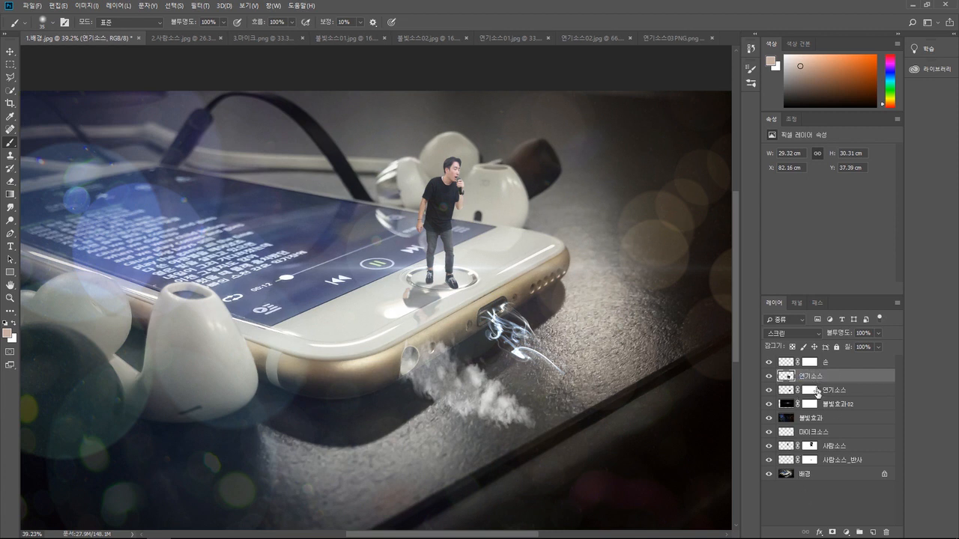
click(830, 532)
Mask out the cloud smoke spilling over the phone's body along the outer edge of the headphone jack
scroll(408, 355, up, 6)
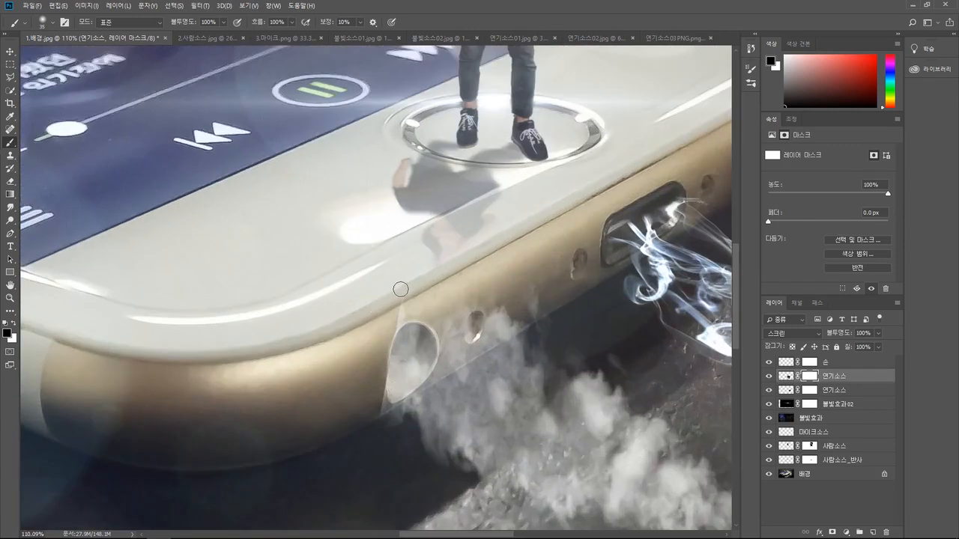
drag(382, 342, 383, 404)
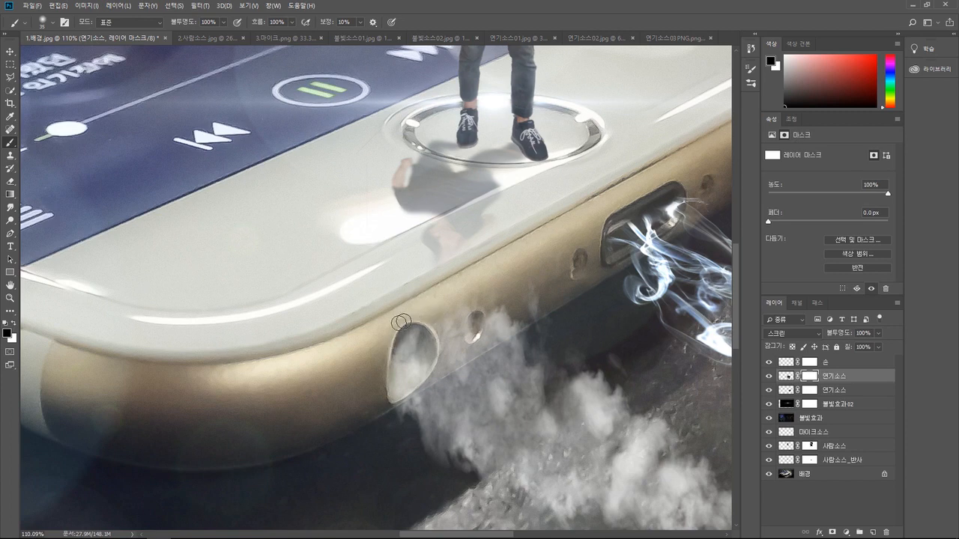
scroll(430, 240, down, 5)
scroll(434, 245, down, 1)
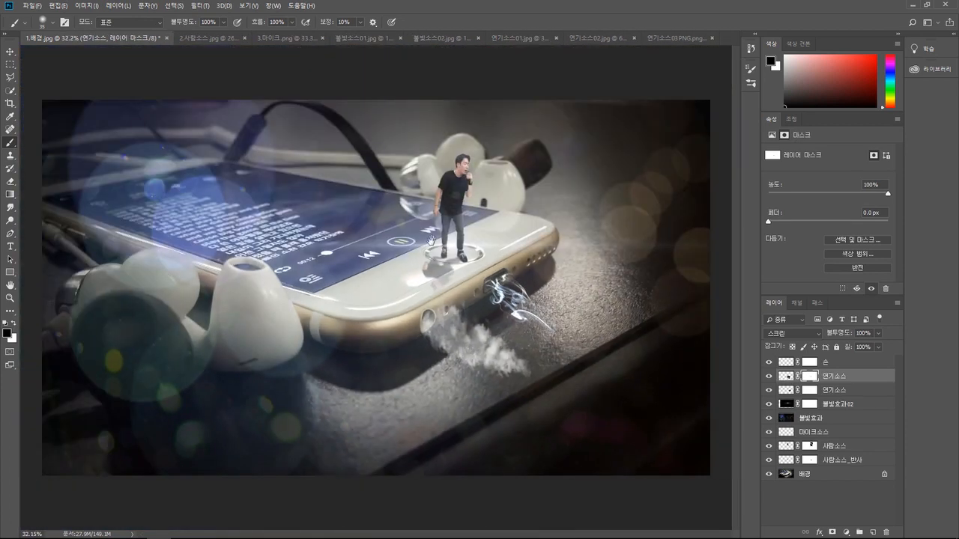
Copy the entire 연기소스03PNG.png smoke image into 배경.jpg as a new layer and place it beside the phone's far corner
click(669, 39)
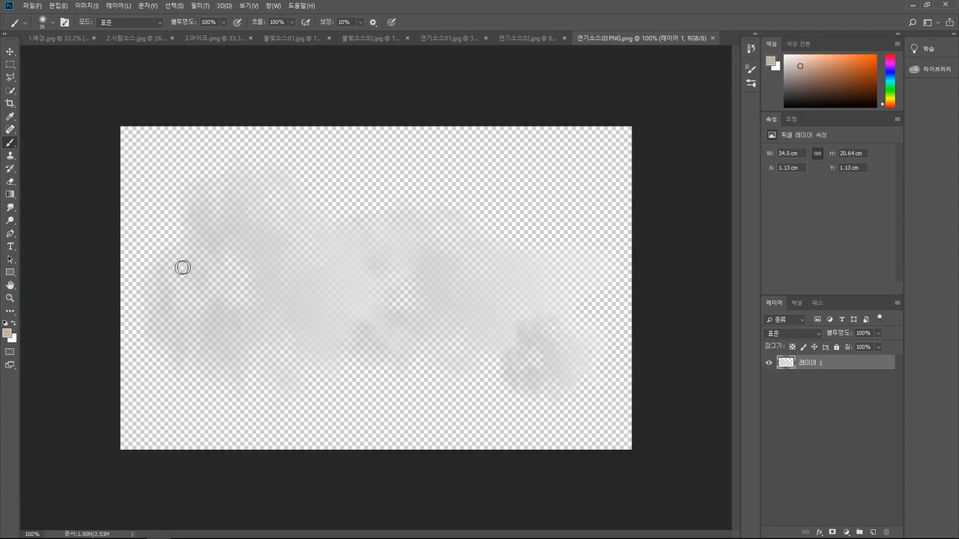
click(10, 64)
key(ctrl+a)
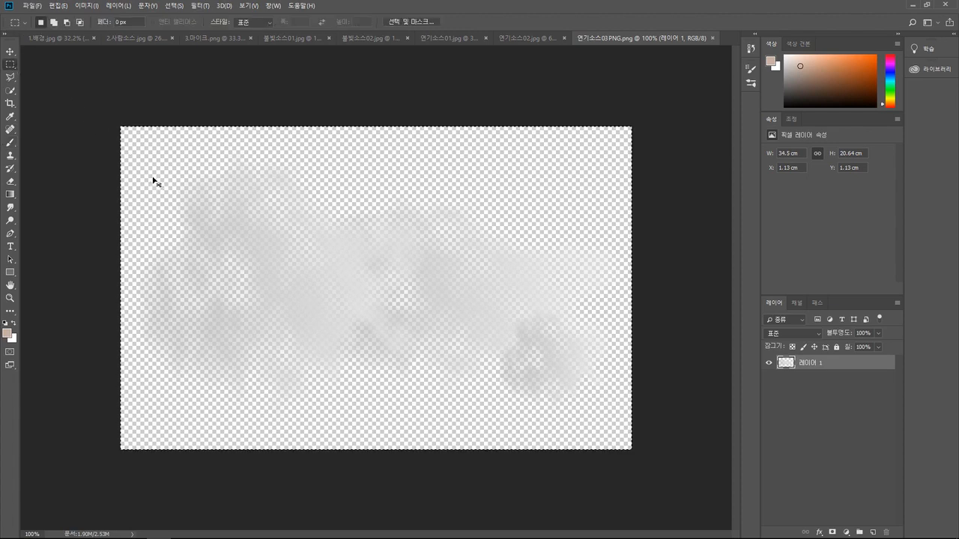
click(64, 39)
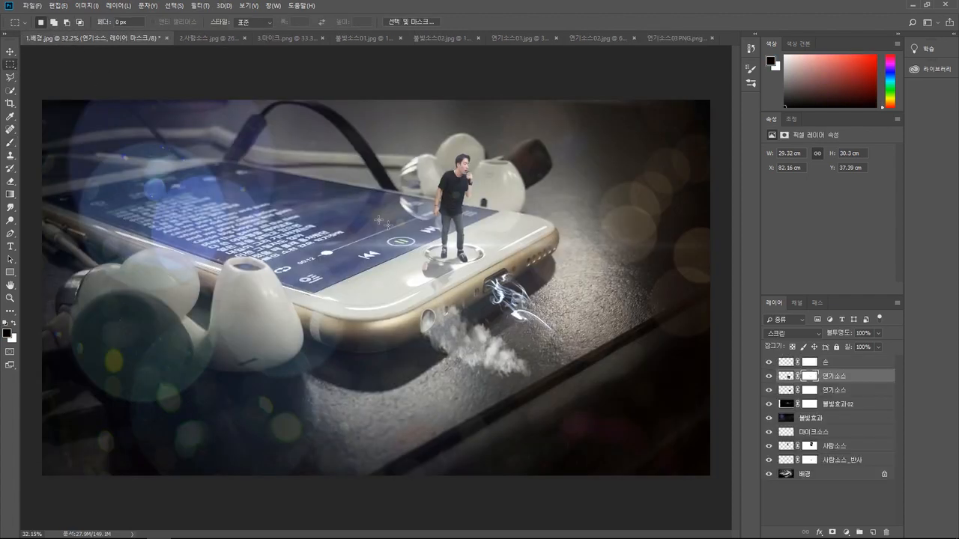
key(ctrl+v)
drag(368, 278, 601, 219)
scroll(607, 269, up, 3)
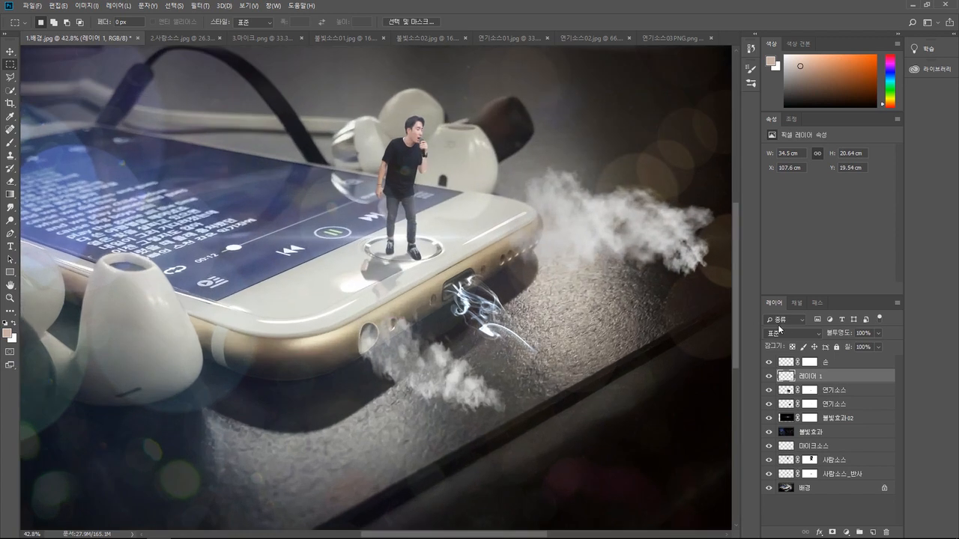
Fine-tune the new smoke layer's position at the phone's corner to about X 105.27, Y 19.16 cm and rename it 연기소스
click(783, 333)
click(783, 332)
mouse_move(610, 220)
mouse_down()
mouse_move(588, 149)
mouse_move(605, 236)
mouse_move(605, 221)
mouse_up()
scroll(605, 220, up, 2)
drag(572, 276, 577, 238)
drag(620, 305, 472, 307)
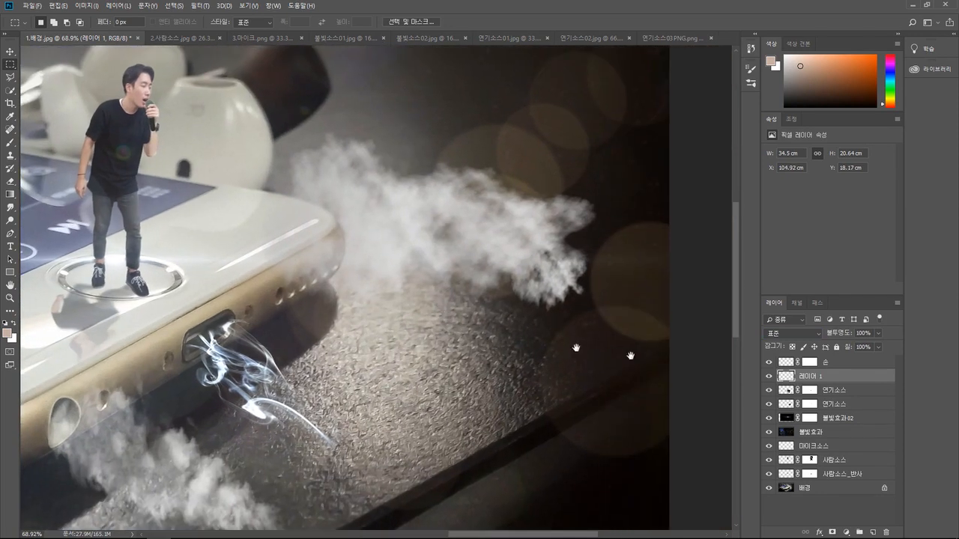
double_click(807, 375)
text(연기소스)
key(Return)
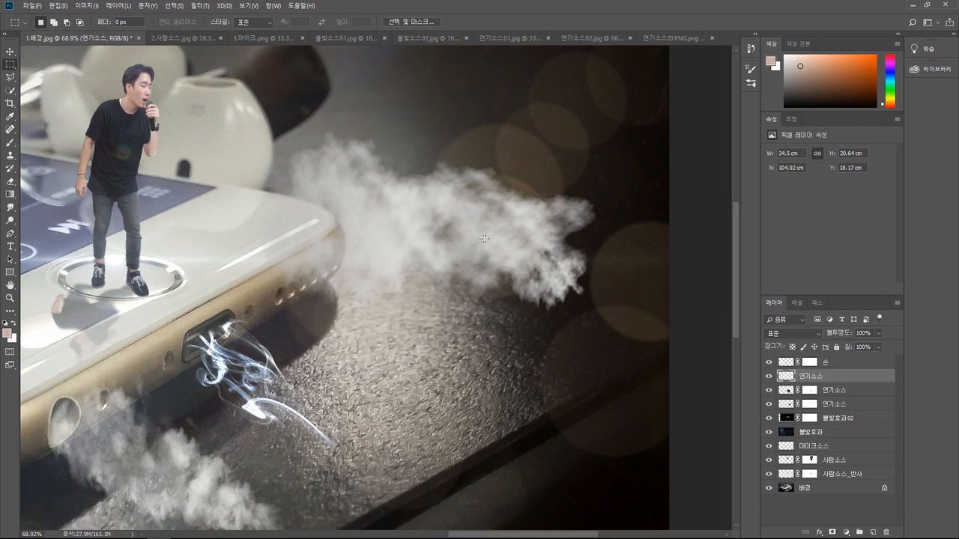
drag(459, 232, 465, 240)
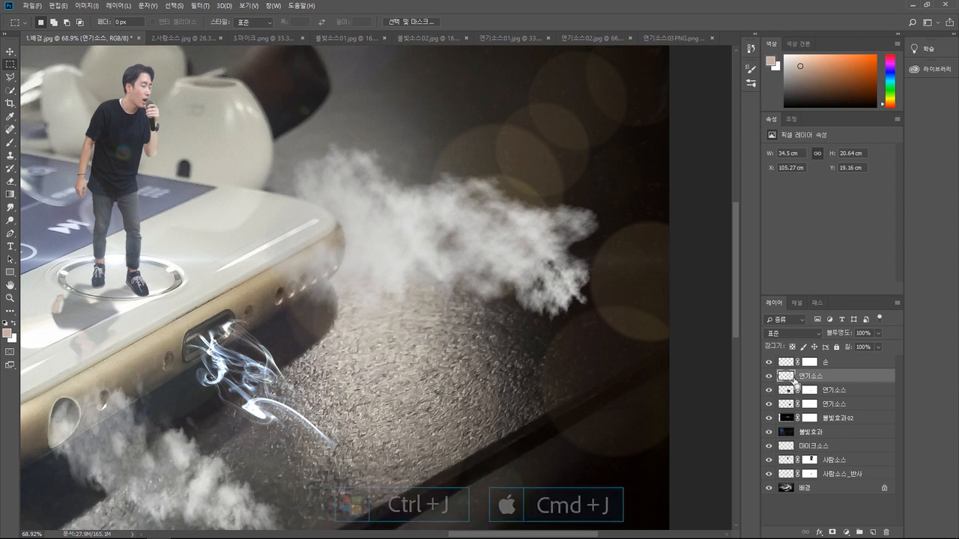
Duplicate the corner smoke layer, place the copy beneath the original and rename it 연기소스_그림자
key(ctrl+j)
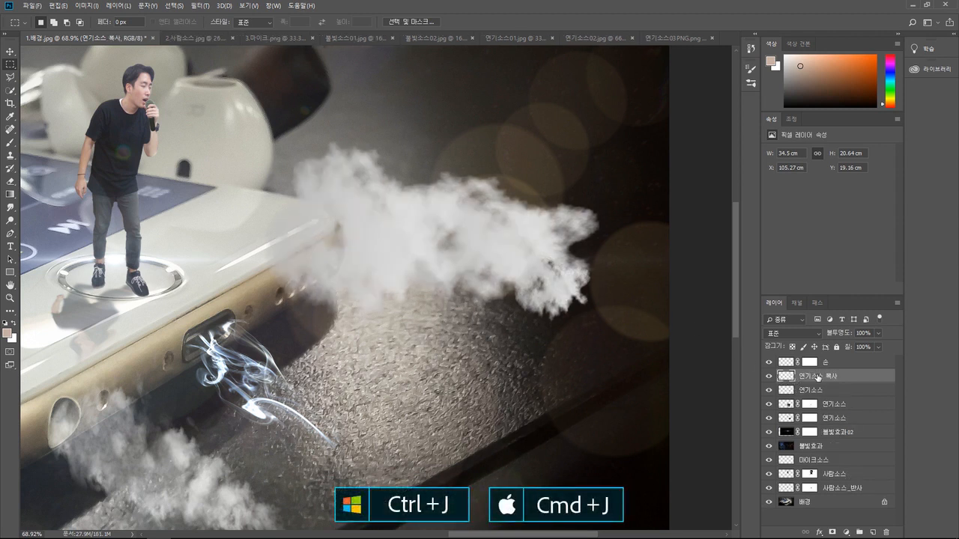
drag(821, 378, 835, 391)
double_click(824, 390)
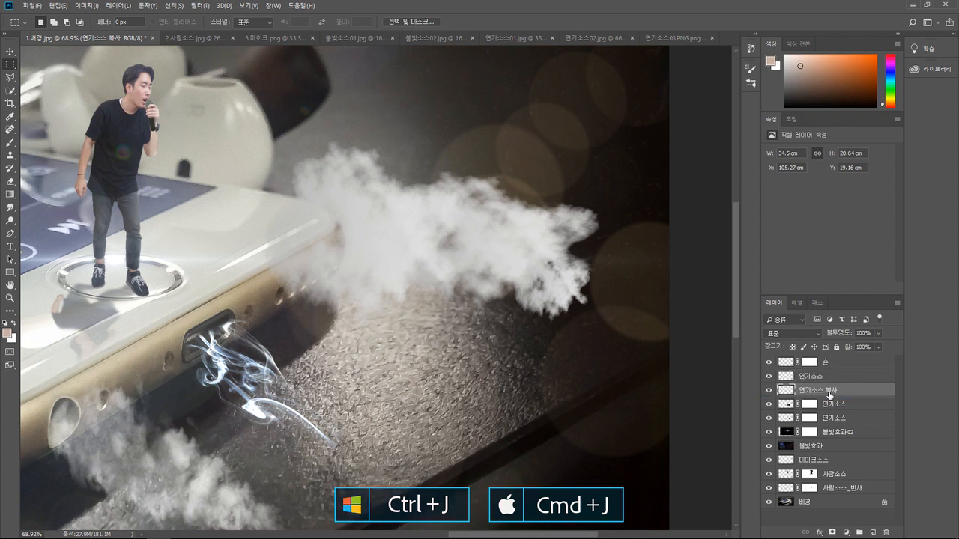
text(연기소스)
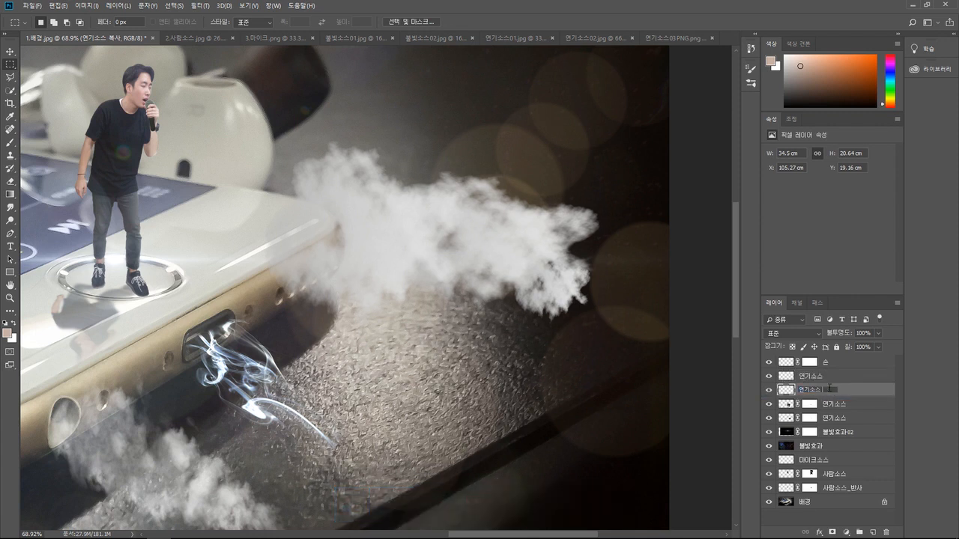
text(_그림자)
key(Return)
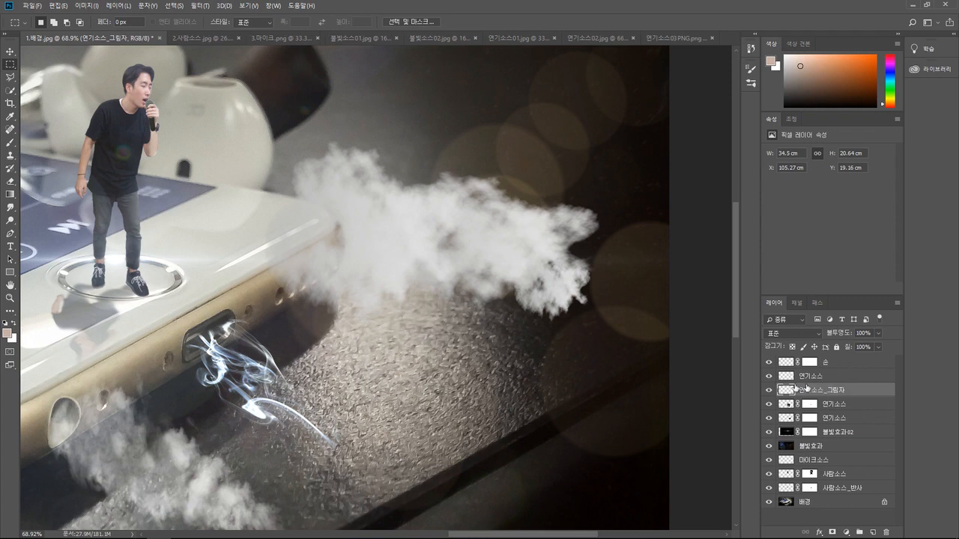
Shift the 연기소스_그림자 layer straight down to about Y 24.69 cm and convert it to a smart object for smart filters
key(ctrl+t)
drag(485, 194, 495, 236)
key(Return)
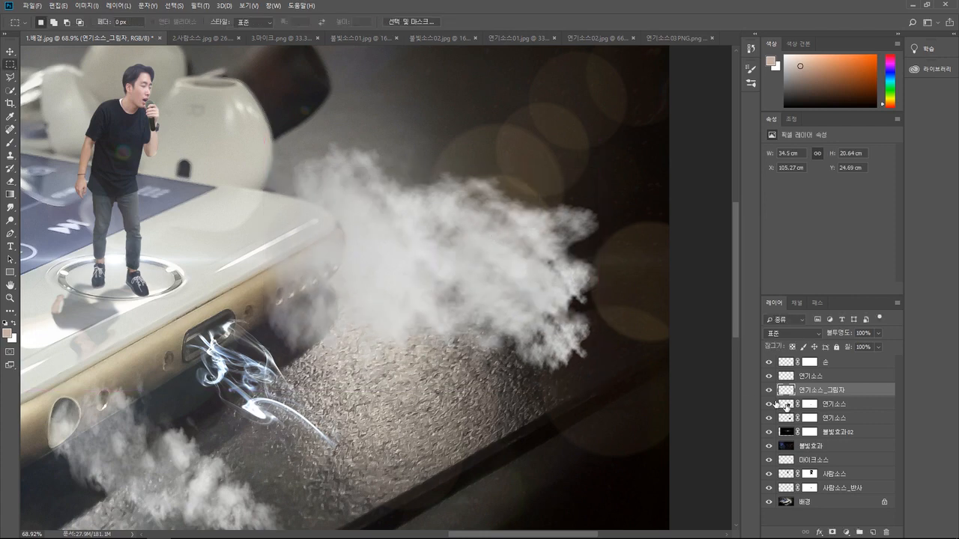
click(205, 6)
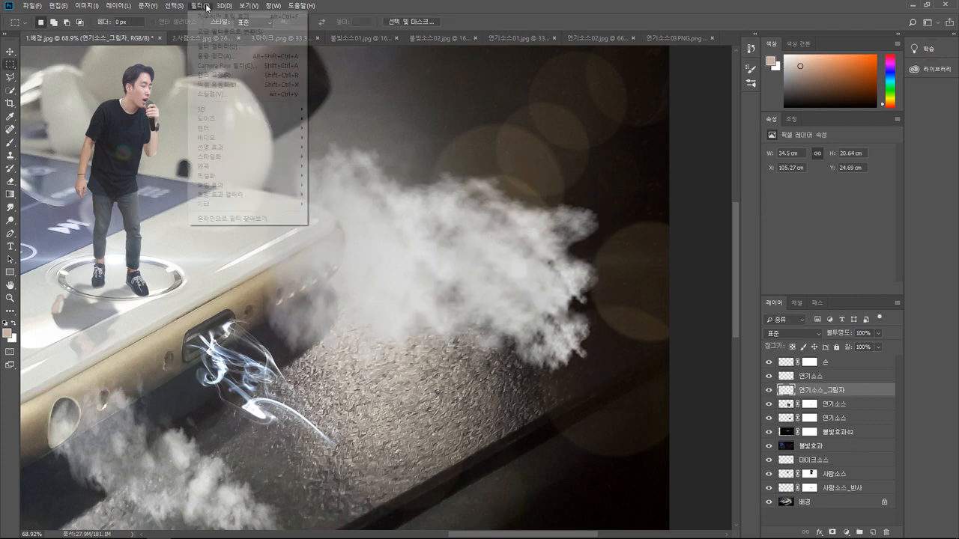
click(236, 32)
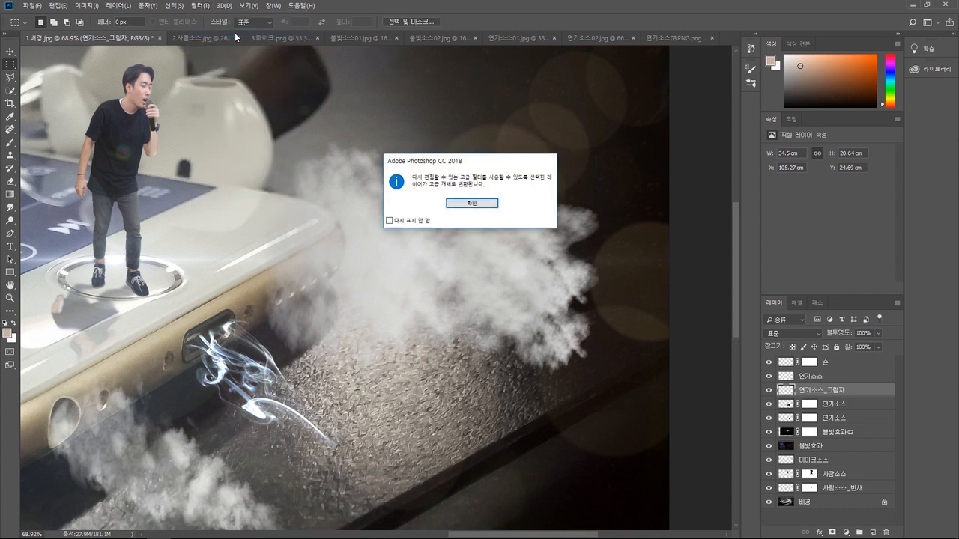
click(472, 203)
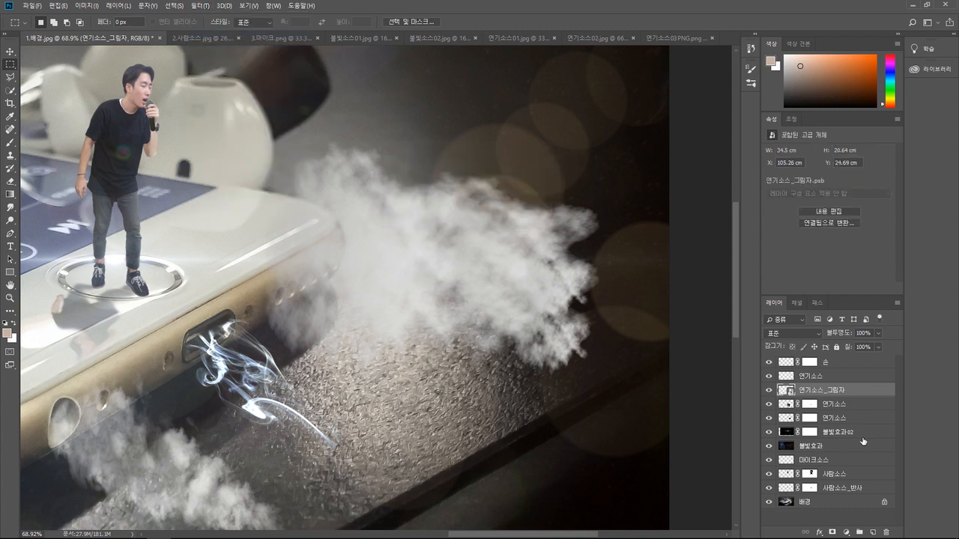
Apply a Color Overlay (색상 오버레이) to 연기소스_그림자 using the dark grey 312f2e sampled from the phone's shadow
click(820, 532)
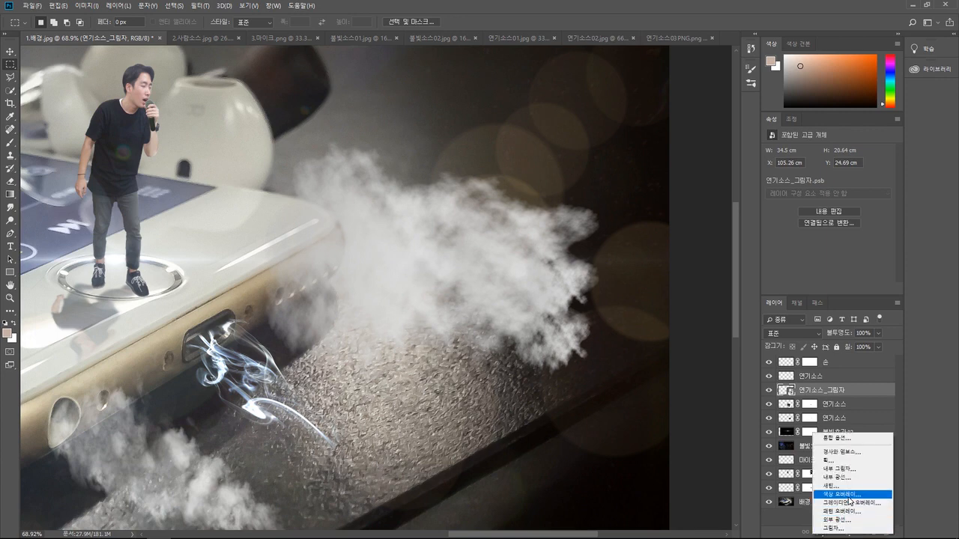
click(850, 498)
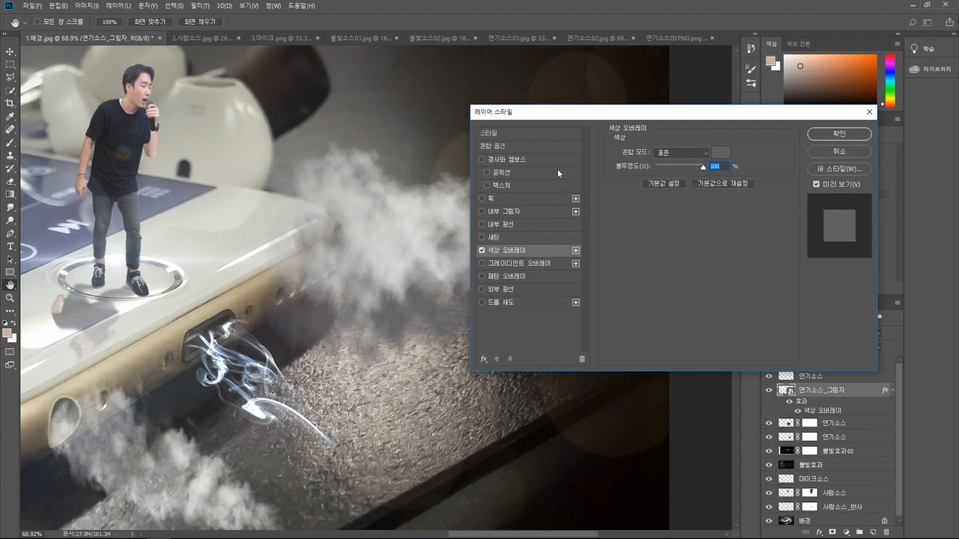
drag(563, 110, 718, 46)
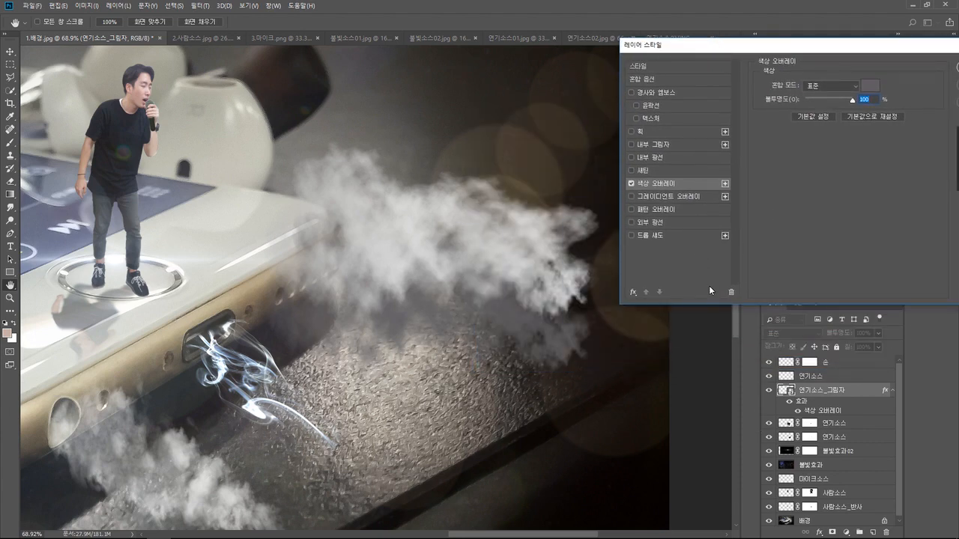
click(863, 89)
drag(278, 97, 250, 42)
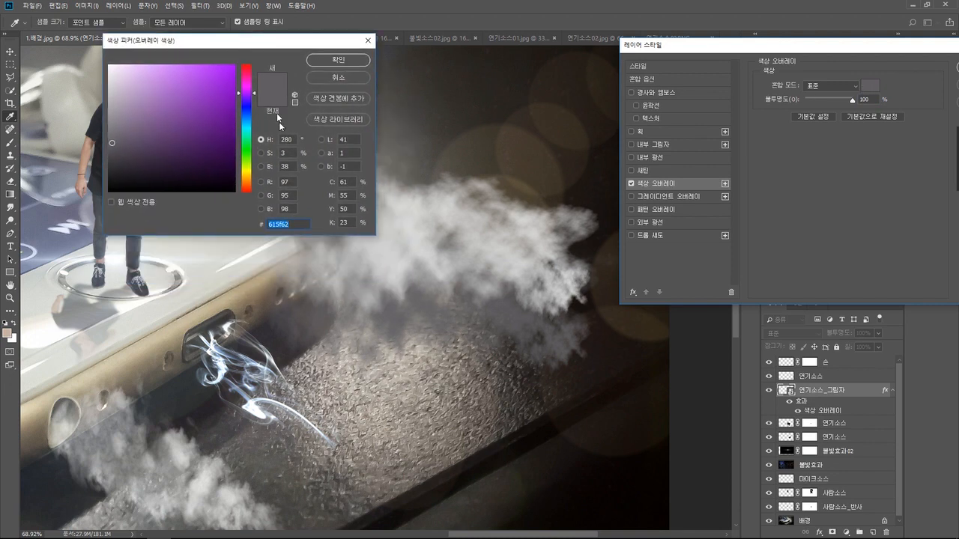
click(286, 356)
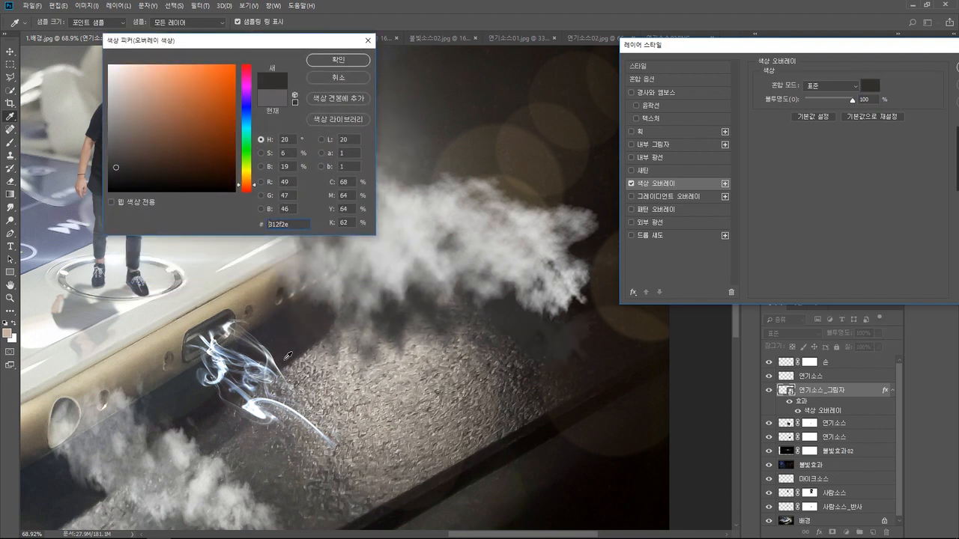
click(332, 60)
drag(734, 53, 394, 81)
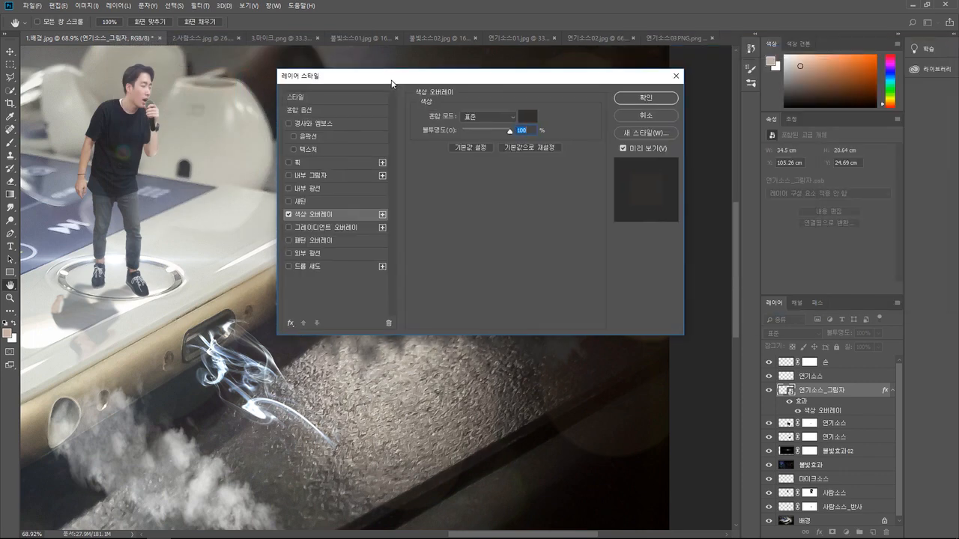
click(648, 96)
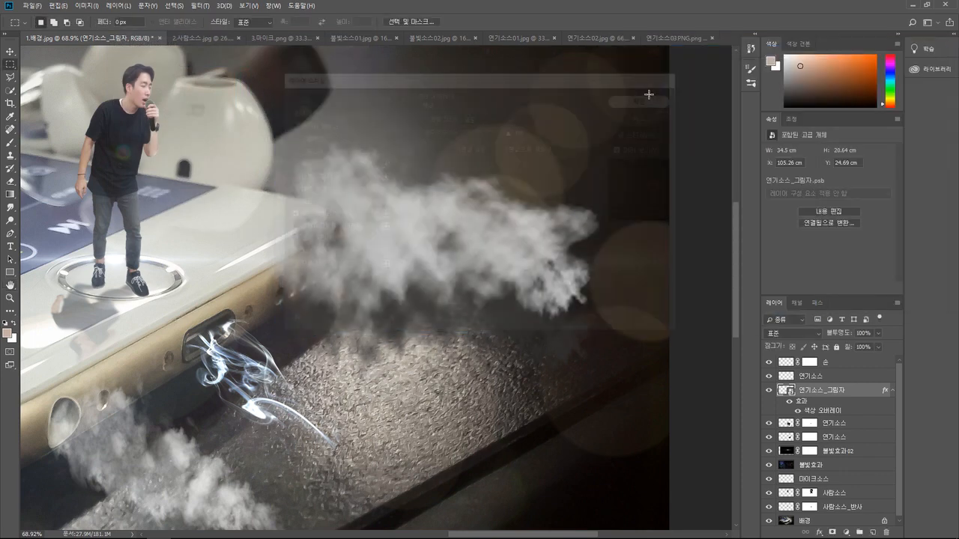
Lower the opacity of the 연기소스_그림자 layer to 64%
click(878, 333)
drag(874, 344, 862, 346)
click(877, 333)
click(888, 334)
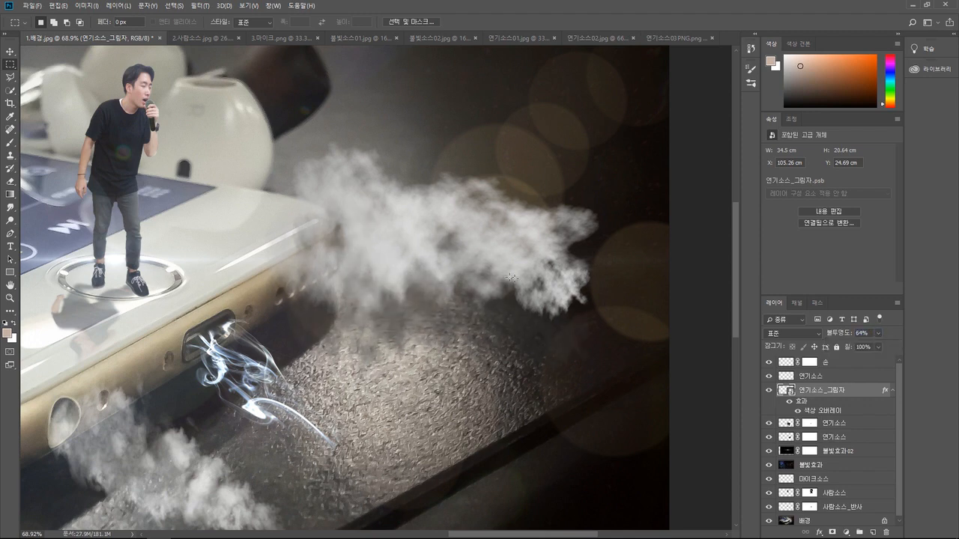
scroll(419, 277, down, 7)
drag(359, 251, 498, 200)
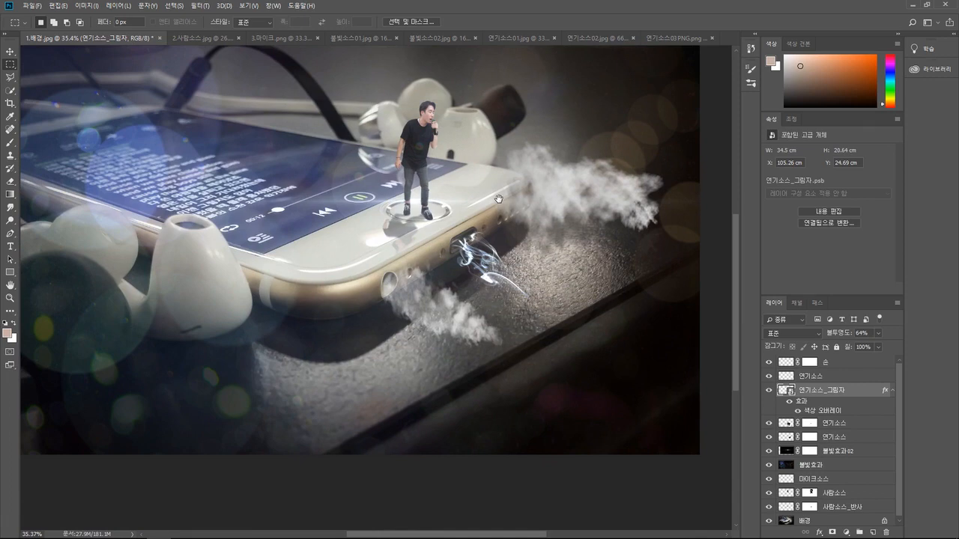